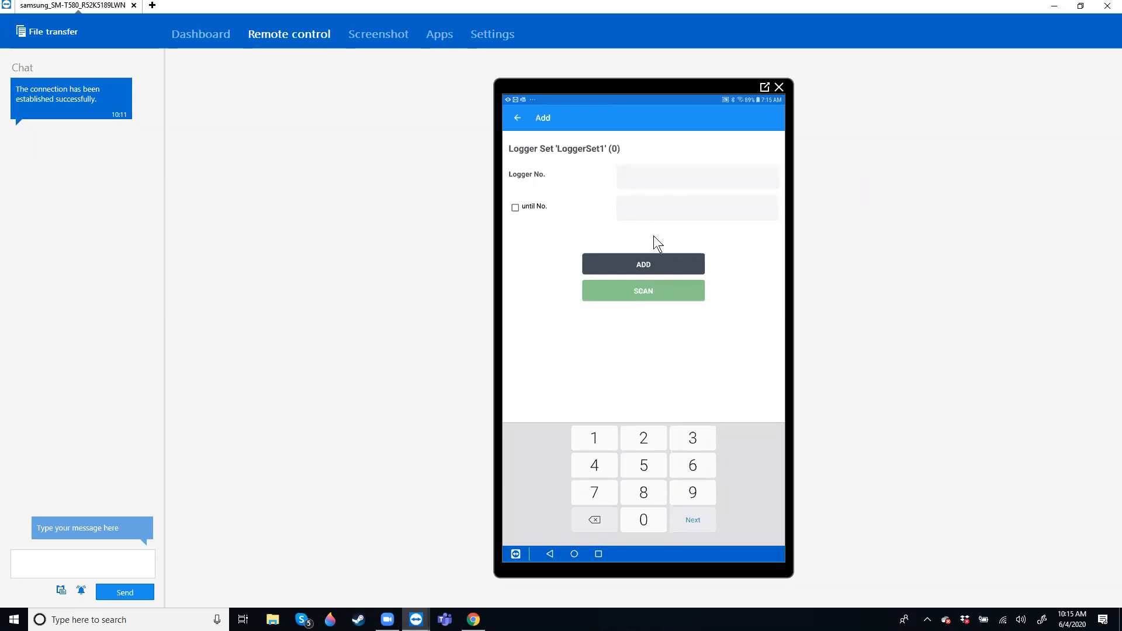
# Add loggers 514052 through 514061 as a range to LoggerSet1, then return to the logger list
pyautogui.write('514052')
pyautogui.click(515, 207)
pyautogui.click(639, 208)
pyautogui.click(652, 262)
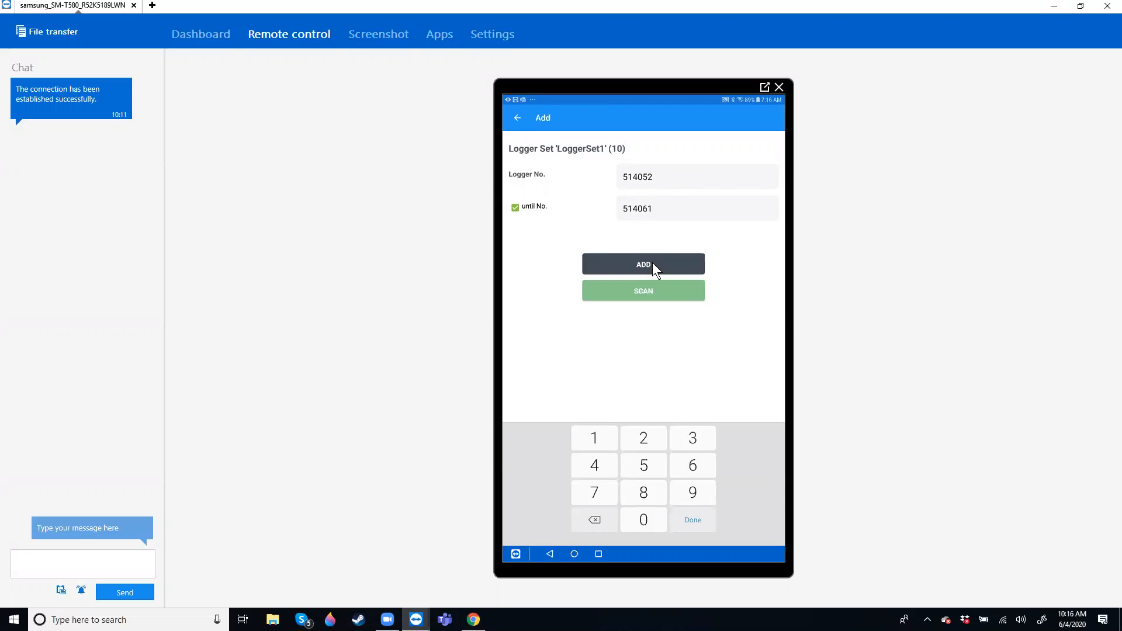
pyautogui.click(518, 118)
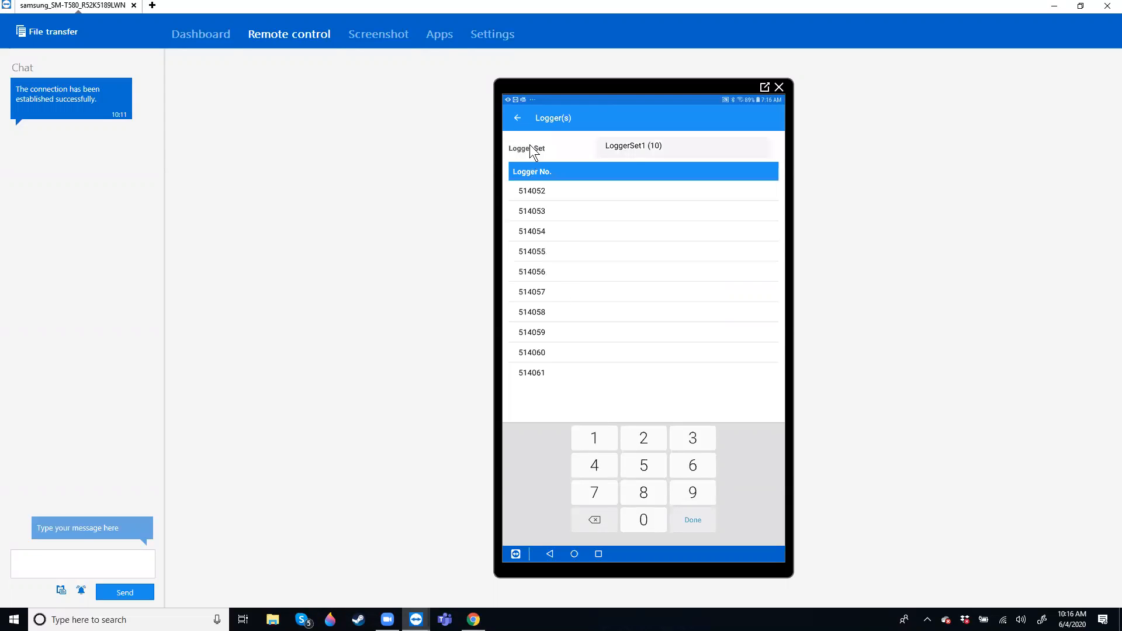
# Return to the company and link information page, then continue to equipment setup
pyautogui.click(518, 118)
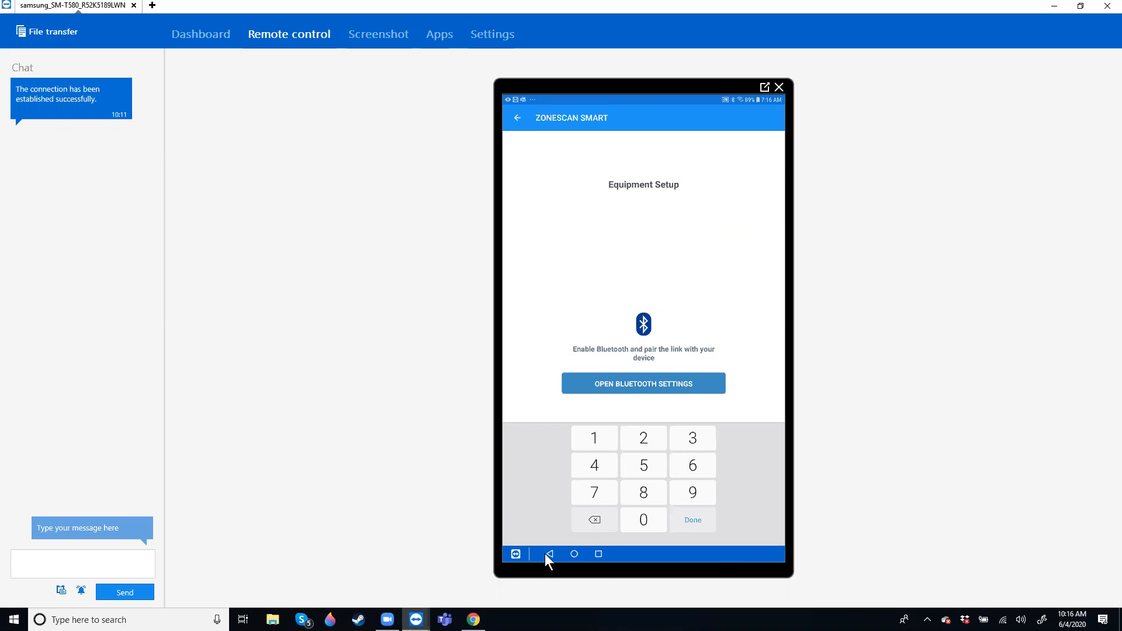
pyautogui.click(516, 115)
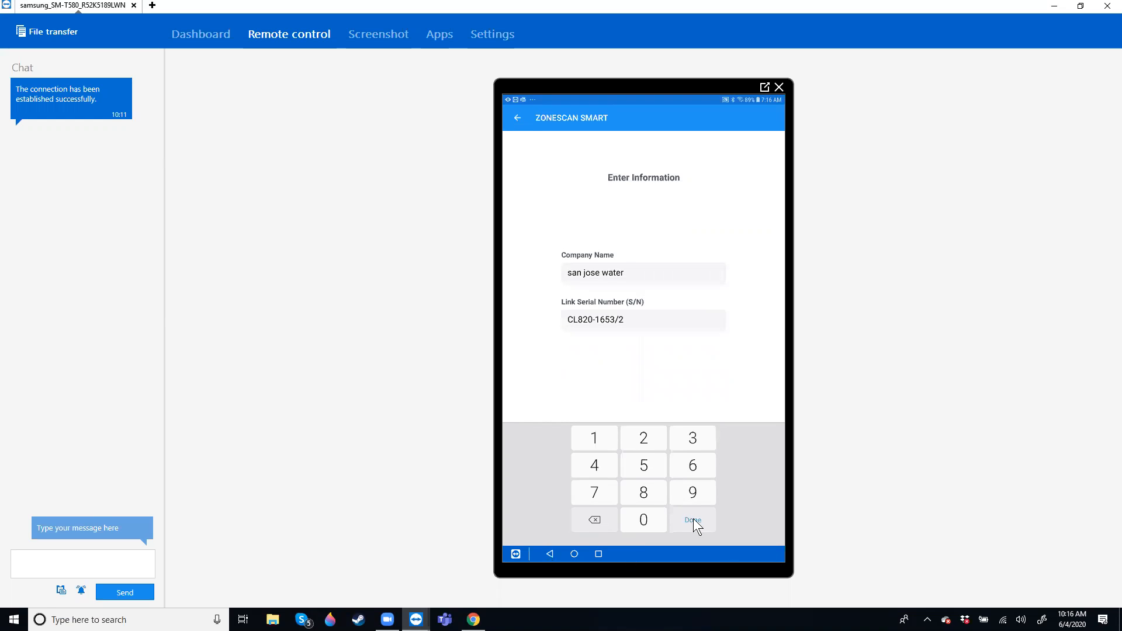
pyautogui.click(550, 554)
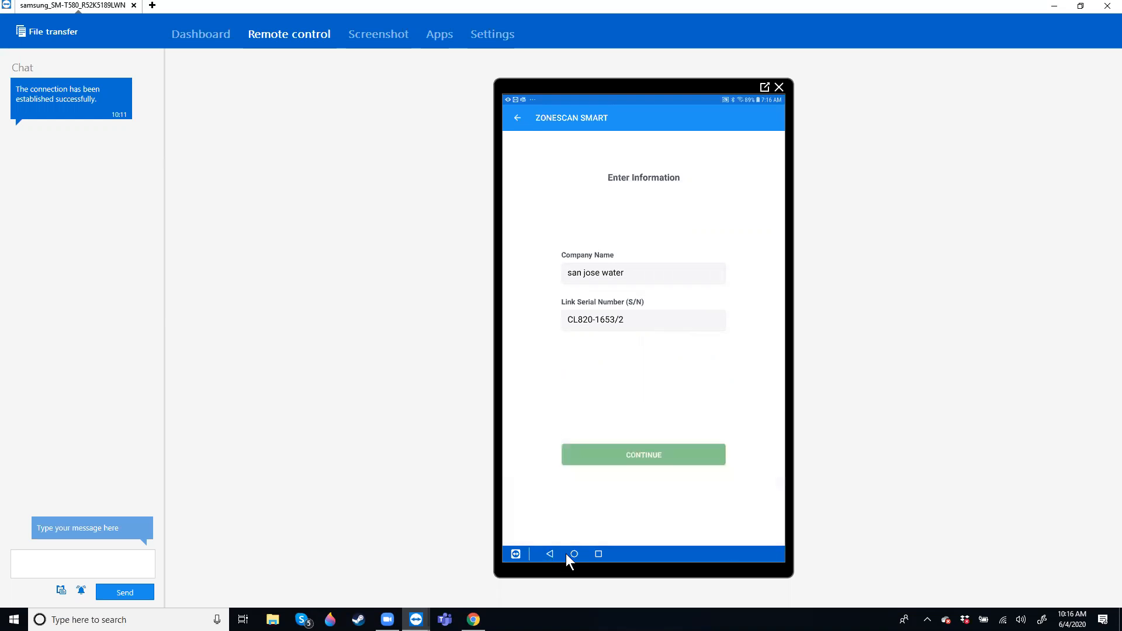
pyautogui.click(643, 458)
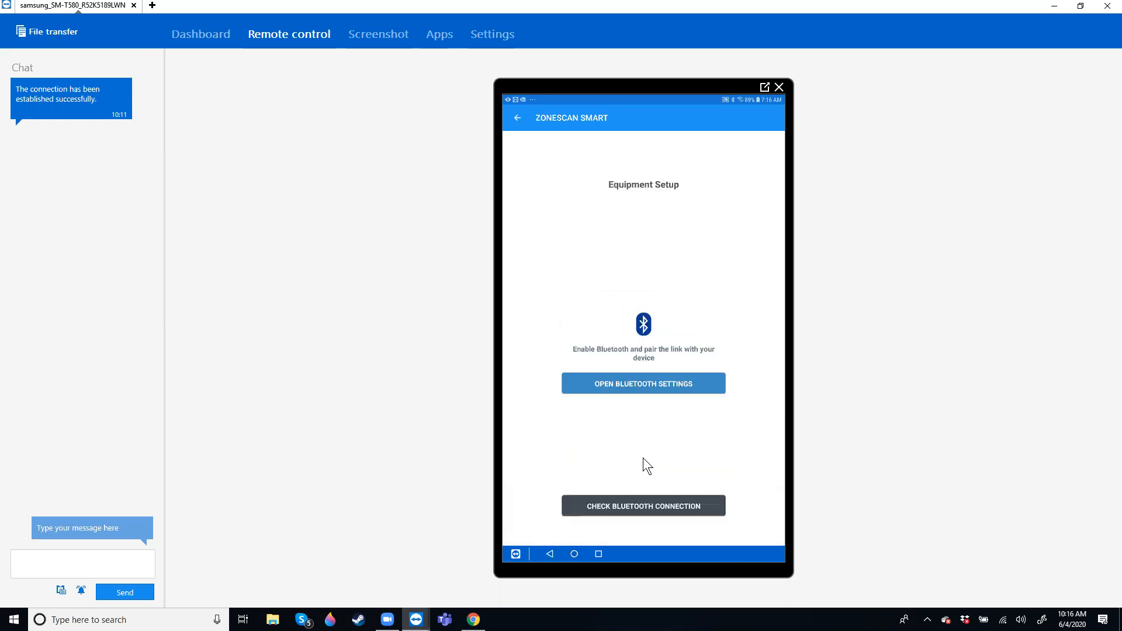
# Pair the Bluetooth link, confirm the loggers, and minimize the remote session to the desktop
pyautogui.click(674, 506)
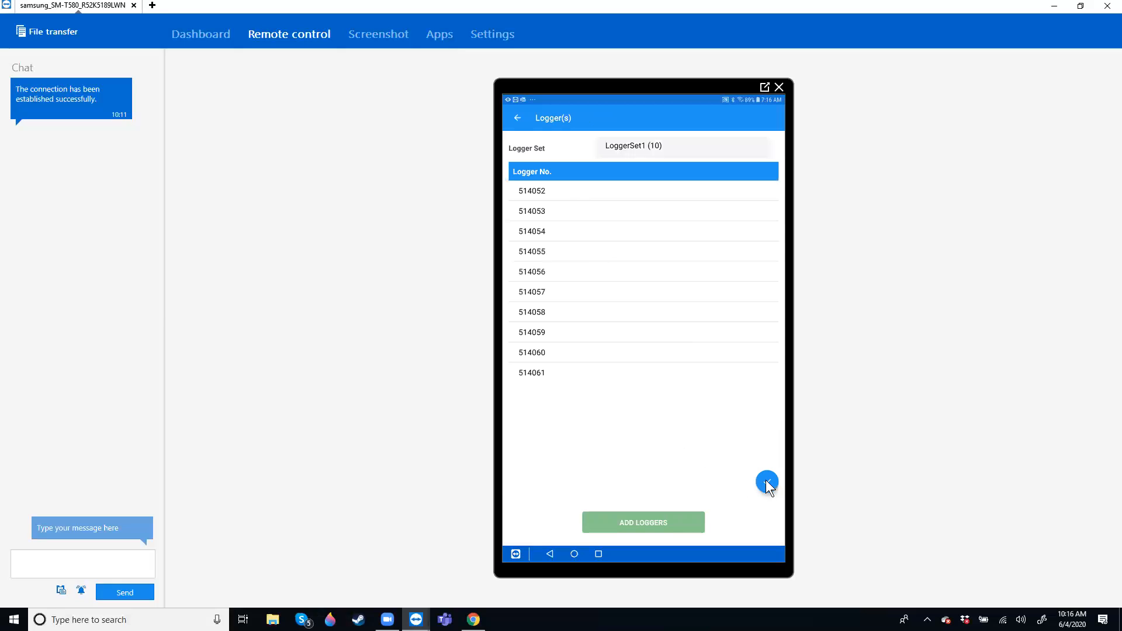
pyautogui.click(767, 482)
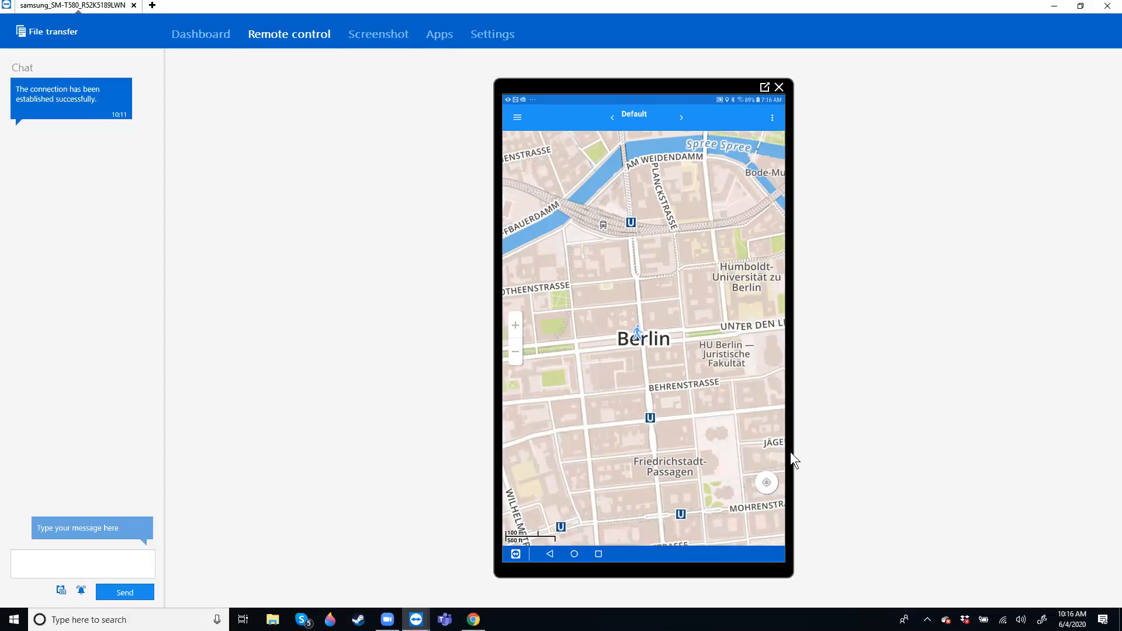
pyautogui.click(516, 119)
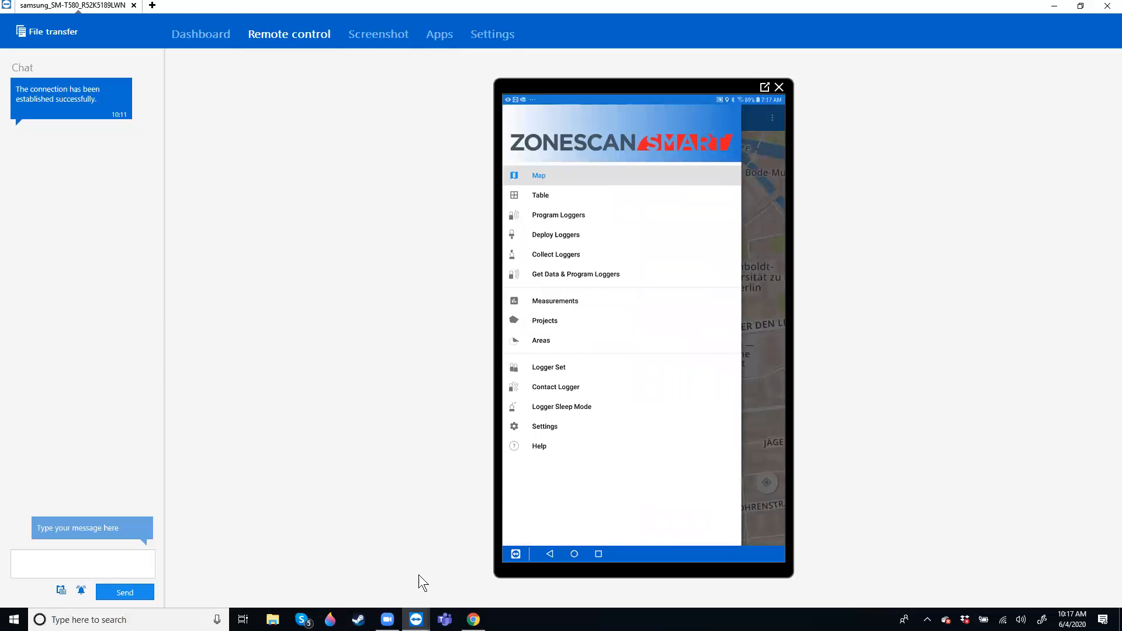
pyautogui.click(416, 619)
pyautogui.click(28, 92)
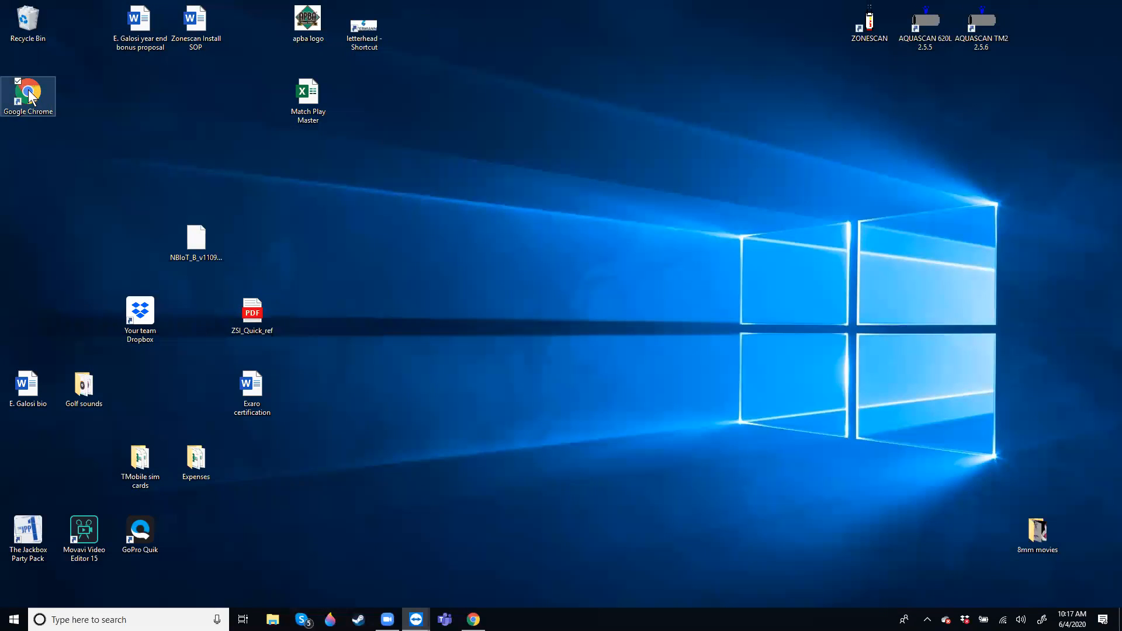
# Log in to EASYSCAN NET in Chrome, check the San Jose (ES) project, then return to TeamViewer
pyautogui.doubleClick(28, 92)
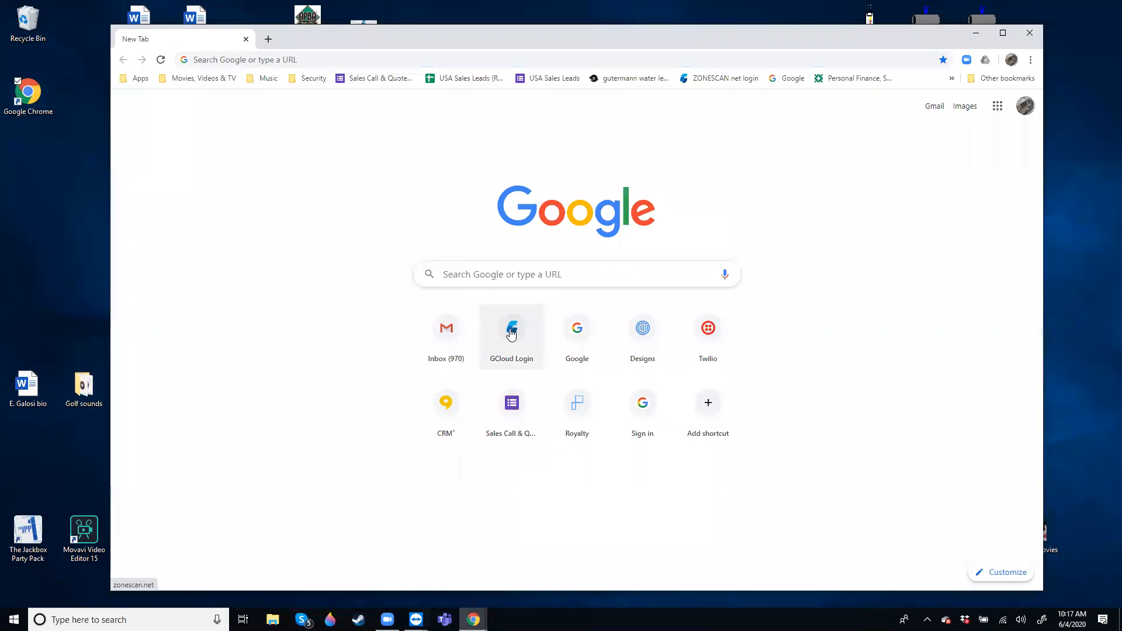
pyautogui.click(512, 332)
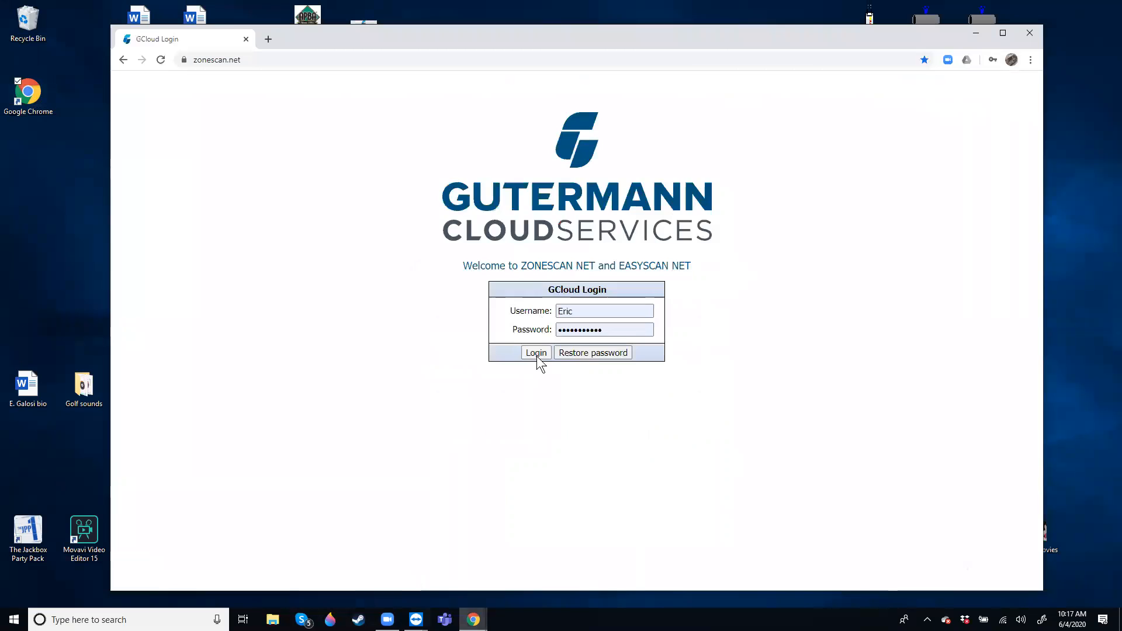
pyautogui.click(537, 356)
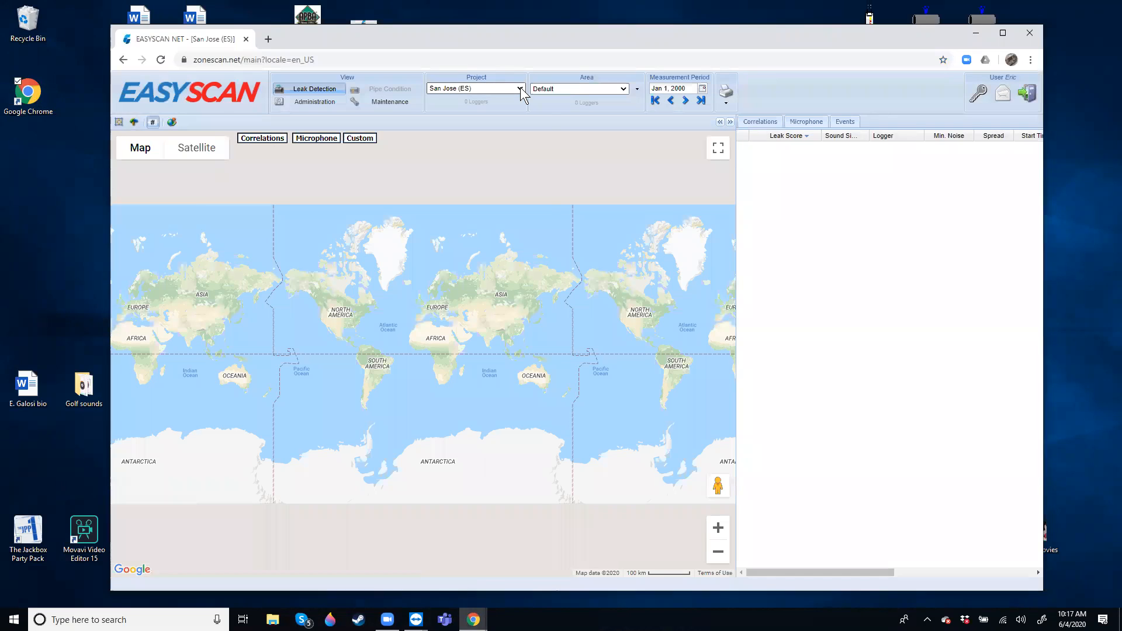
pyautogui.click(520, 88)
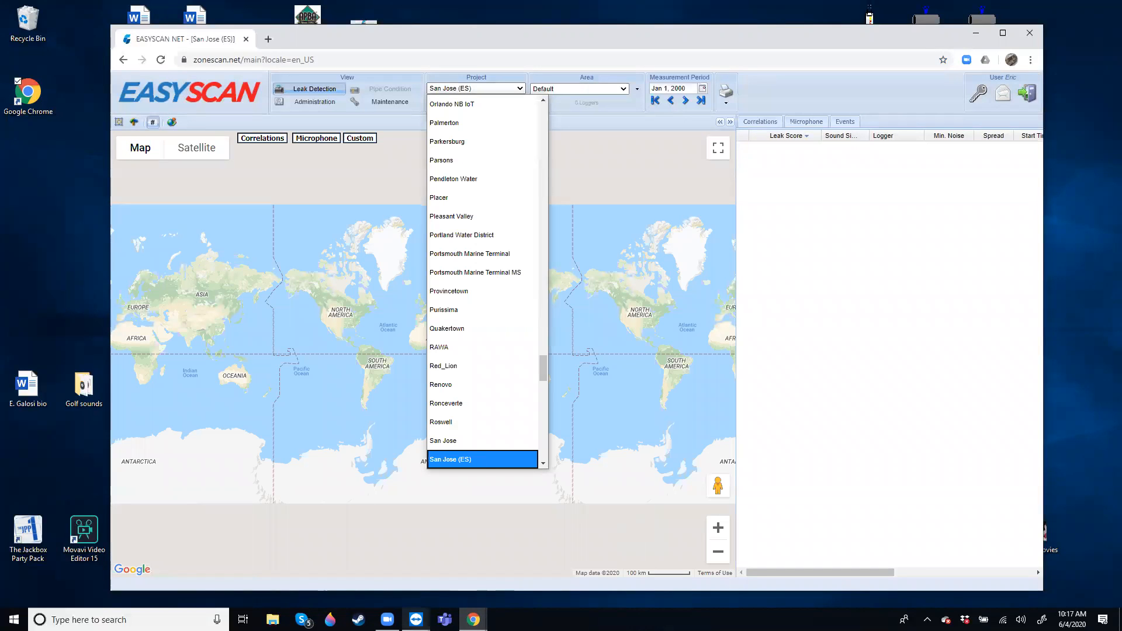
pyautogui.click(416, 620)
pyautogui.click(451, 591)
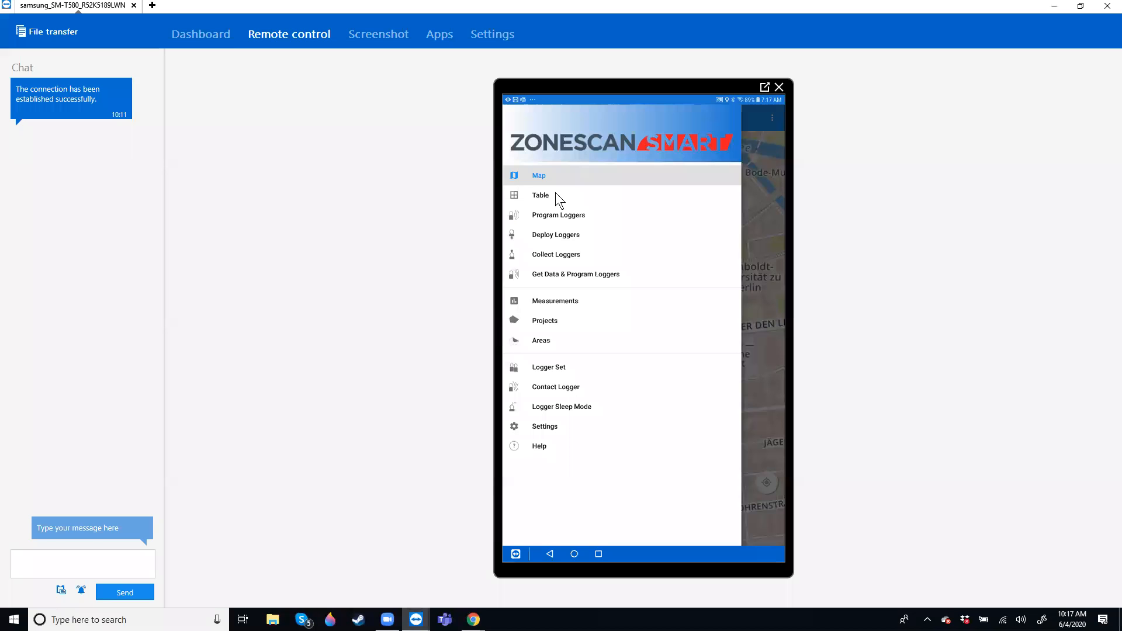
# Create a new project named San Jose
pyautogui.click(572, 316)
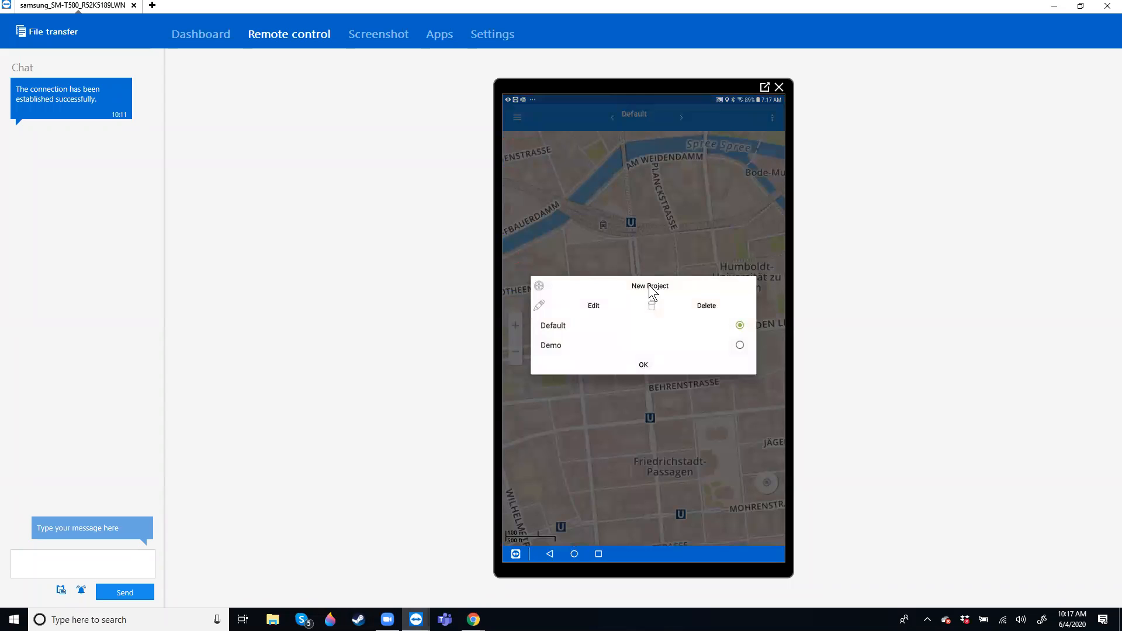
pyautogui.click(649, 285)
pyautogui.write('San Jose')
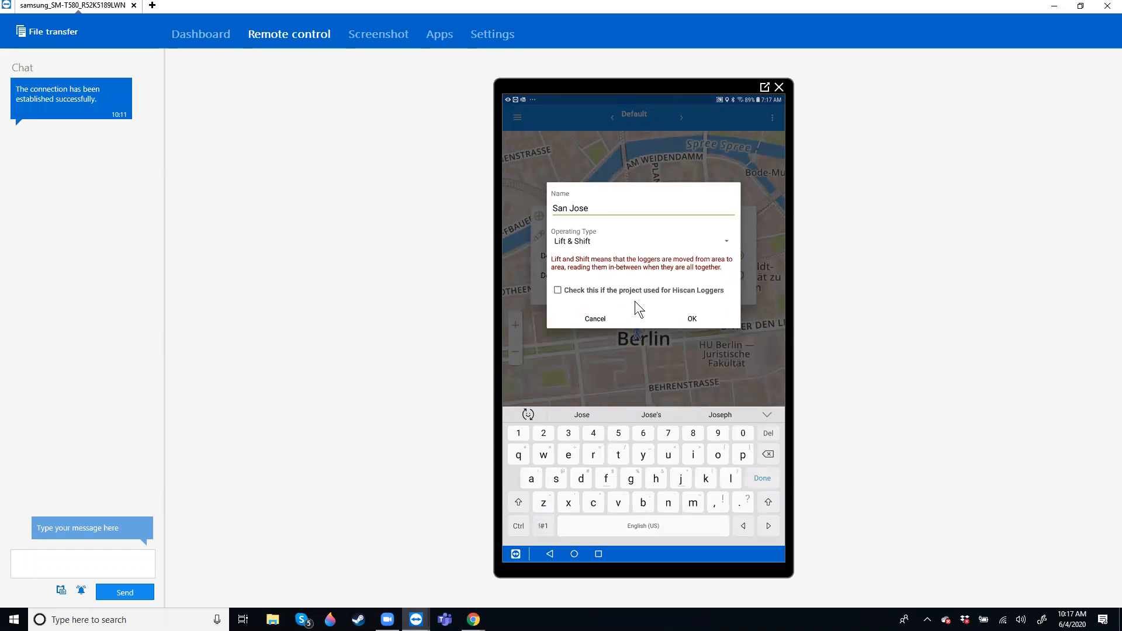
pyautogui.click(692, 319)
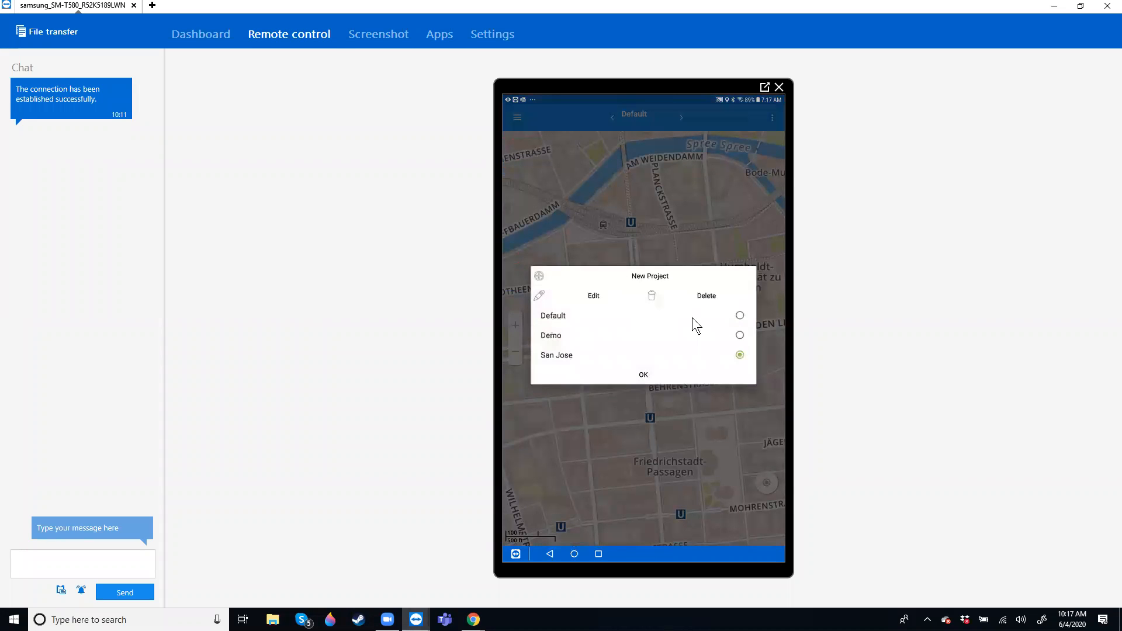
# Delete the Default and Demo projects, confirming each deletion
pyautogui.click(740, 316)
pyautogui.click(701, 303)
pyautogui.click(732, 349)
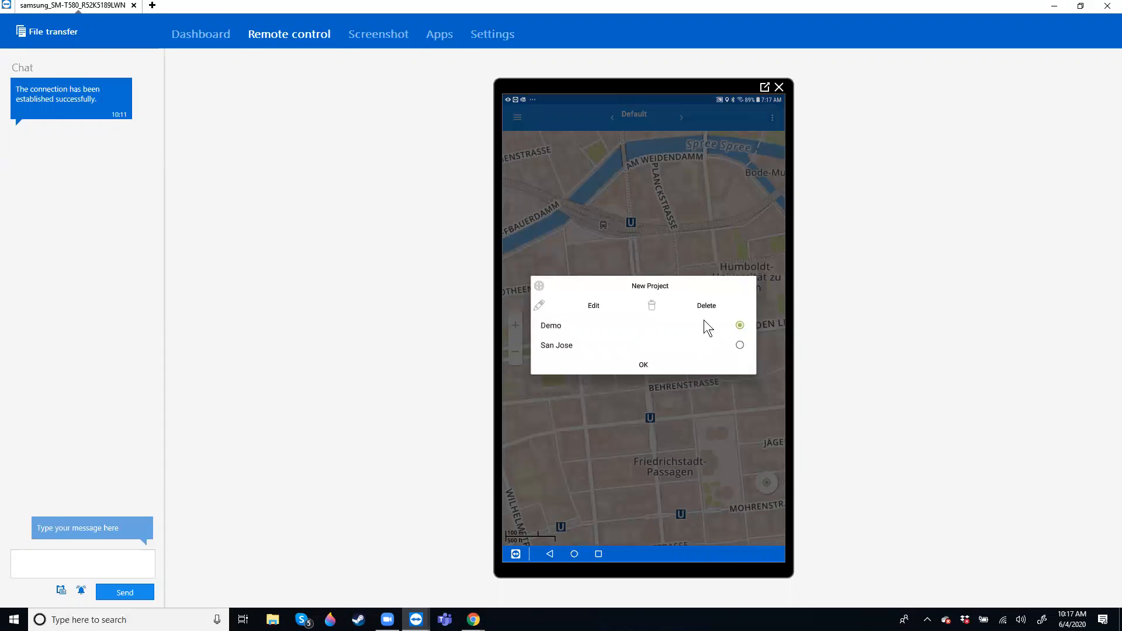
pyautogui.click(711, 307)
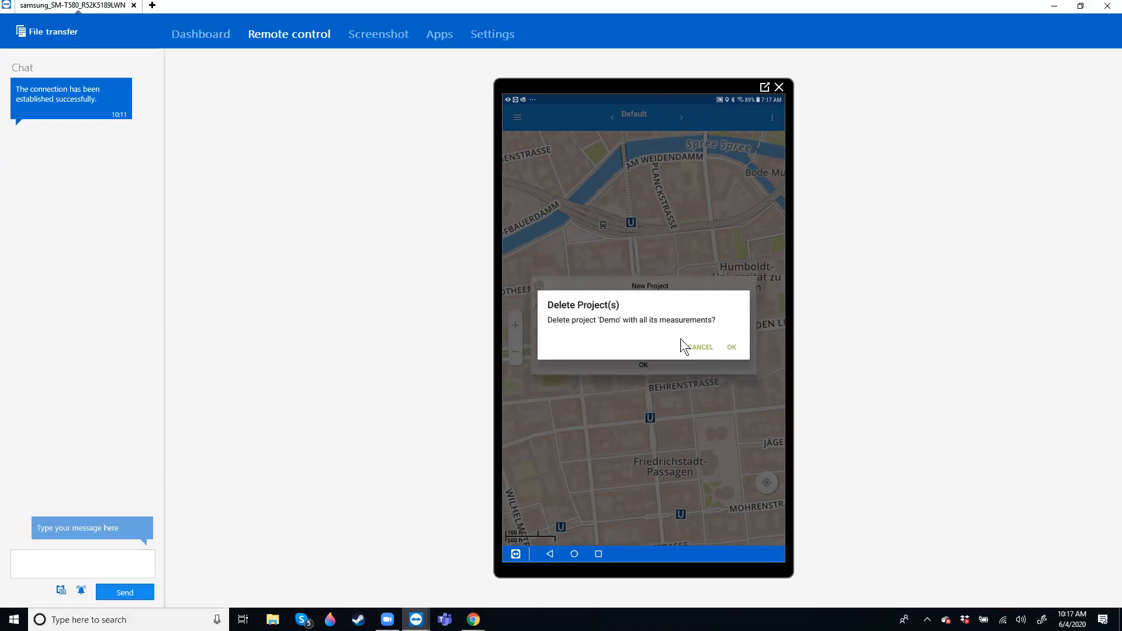
pyautogui.click(730, 348)
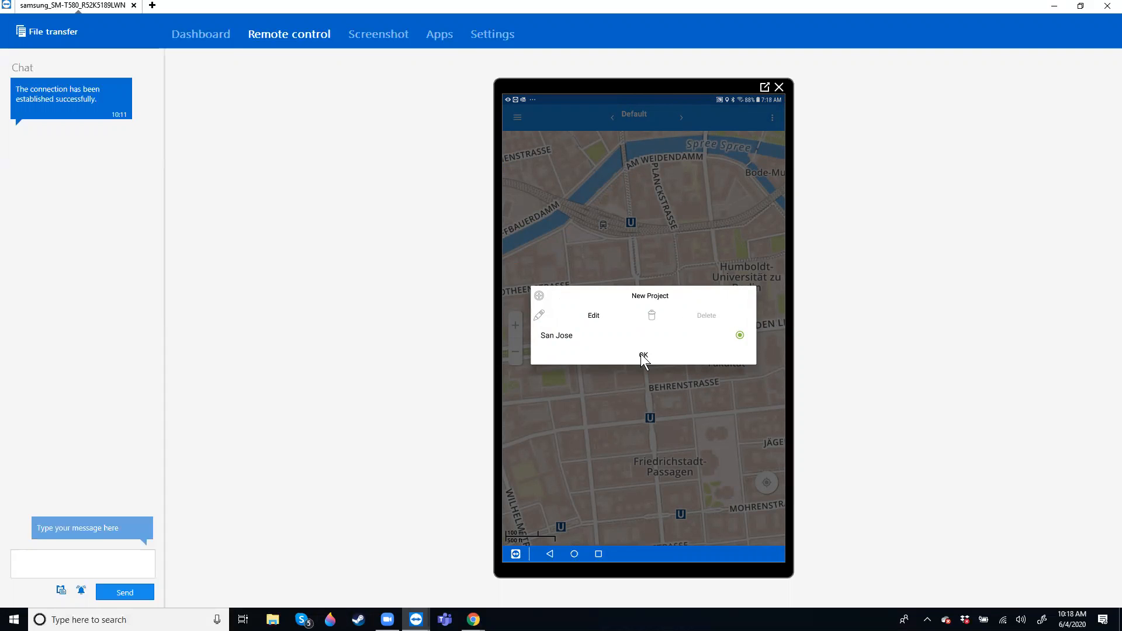
# Accept San Jose as the active project and create a new area named test
pyautogui.click(643, 355)
pyautogui.click(520, 115)
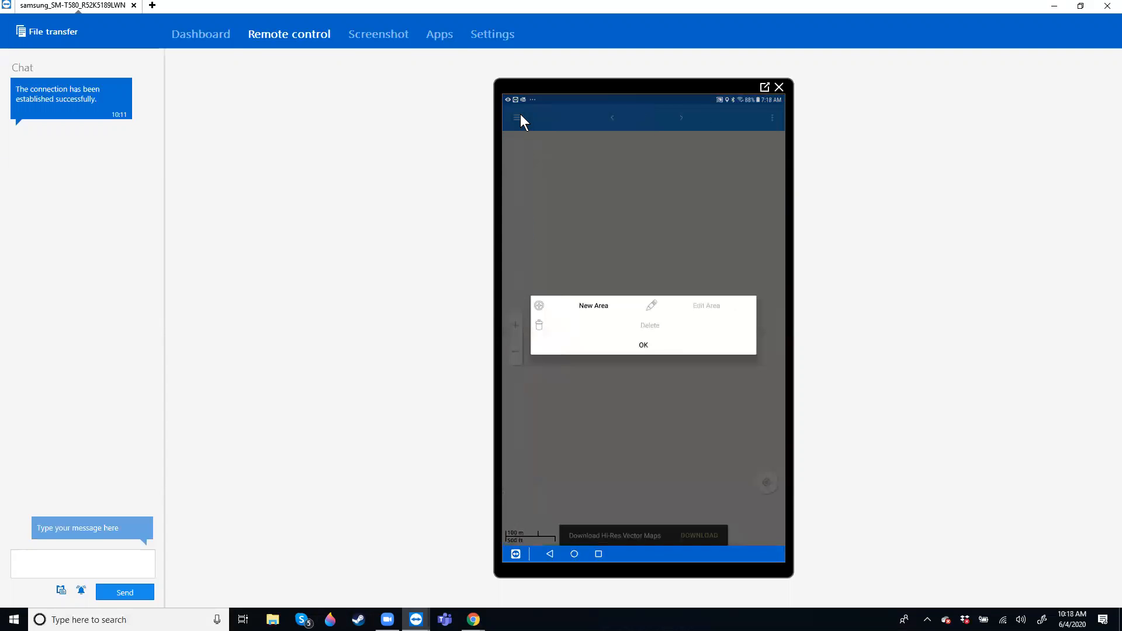
pyautogui.click(598, 307)
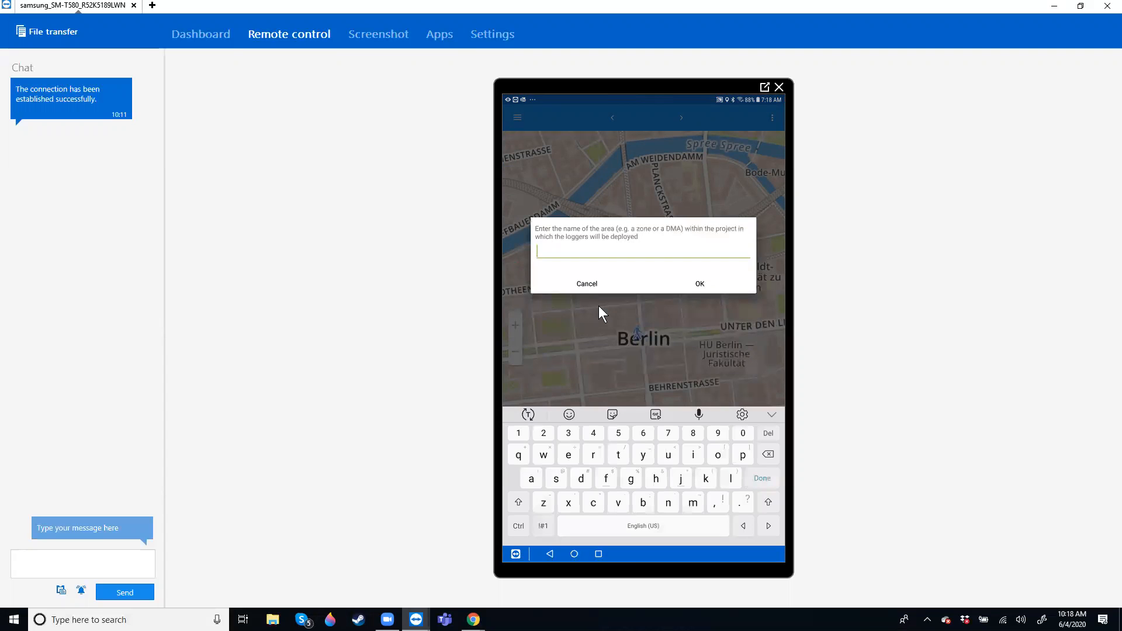
pyautogui.write('test')
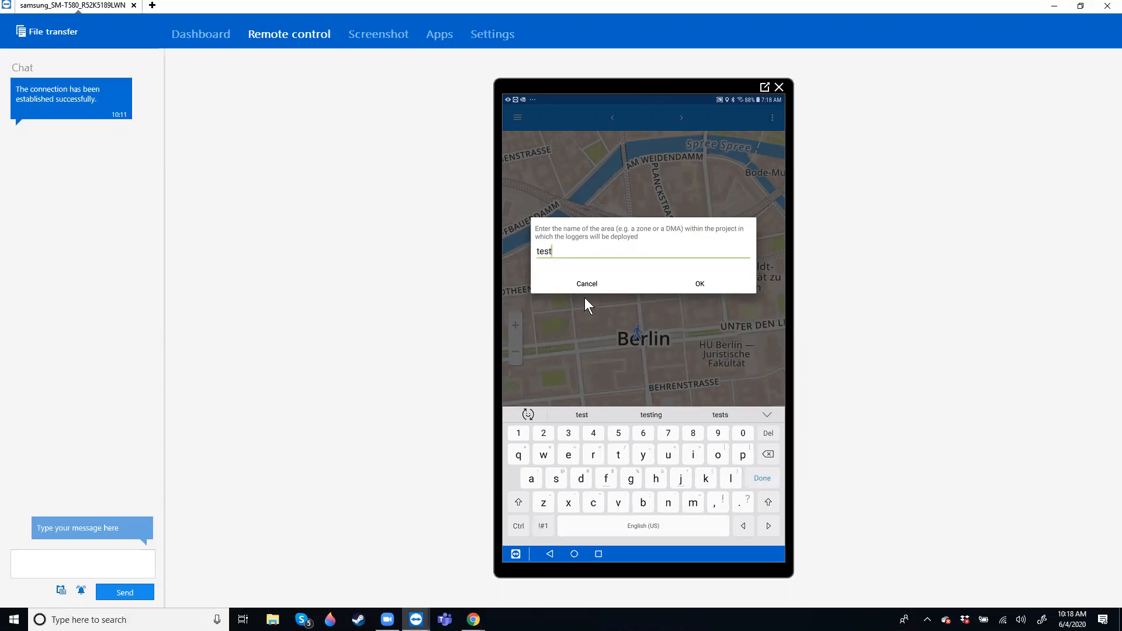
pyautogui.click(699, 284)
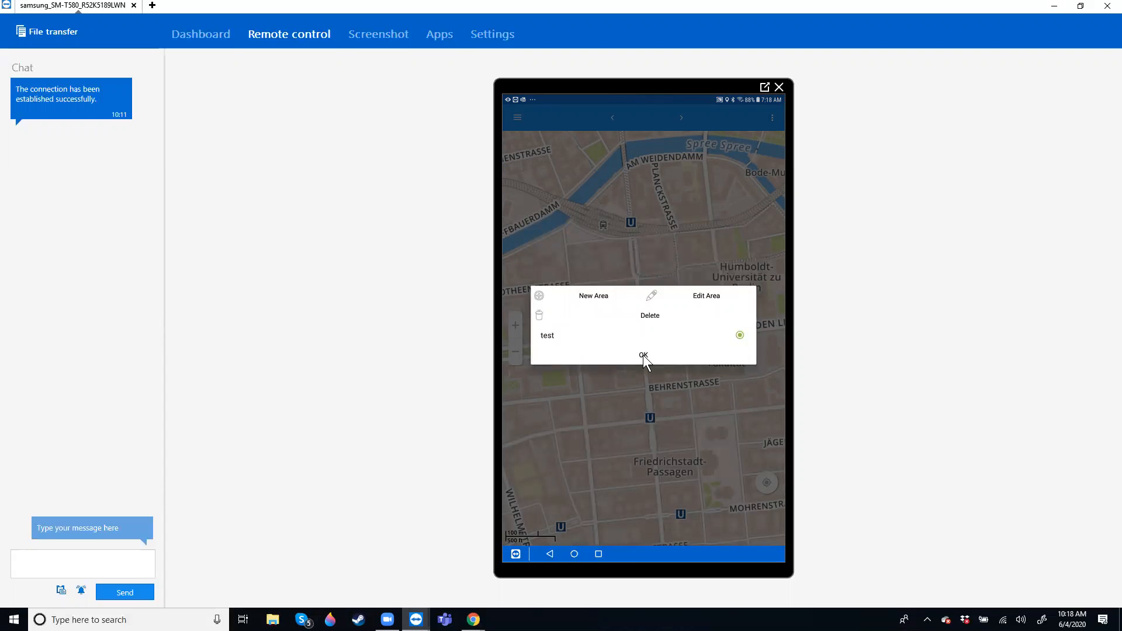
pyautogui.click(643, 355)
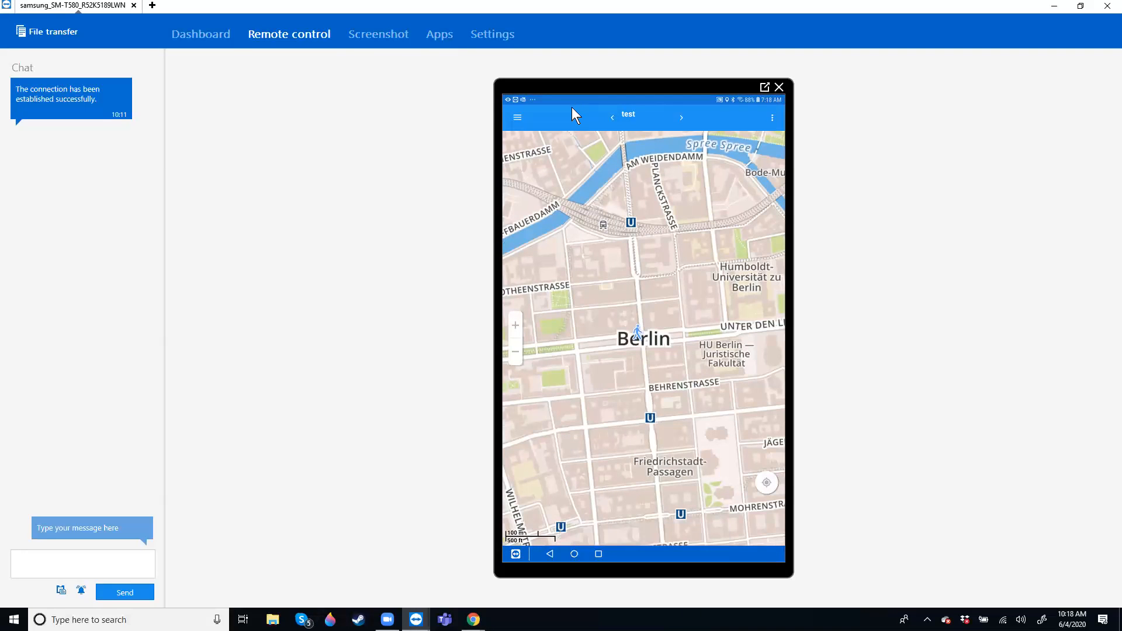
# Download the California map from North America > US to the tablet
pyautogui.click(772, 120)
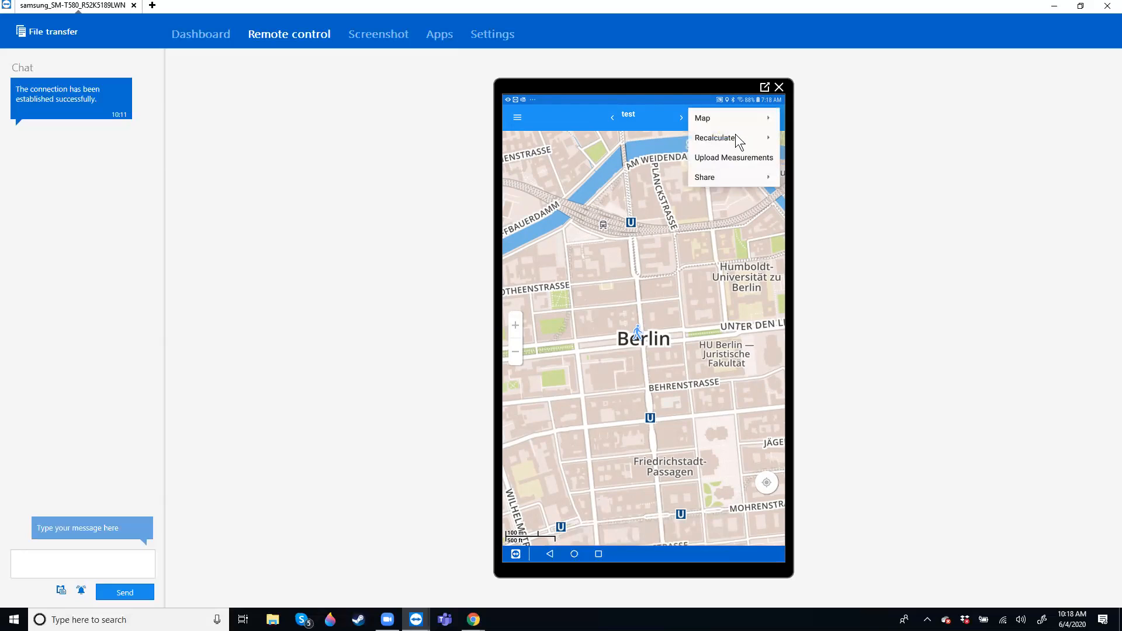
pyautogui.click(725, 117)
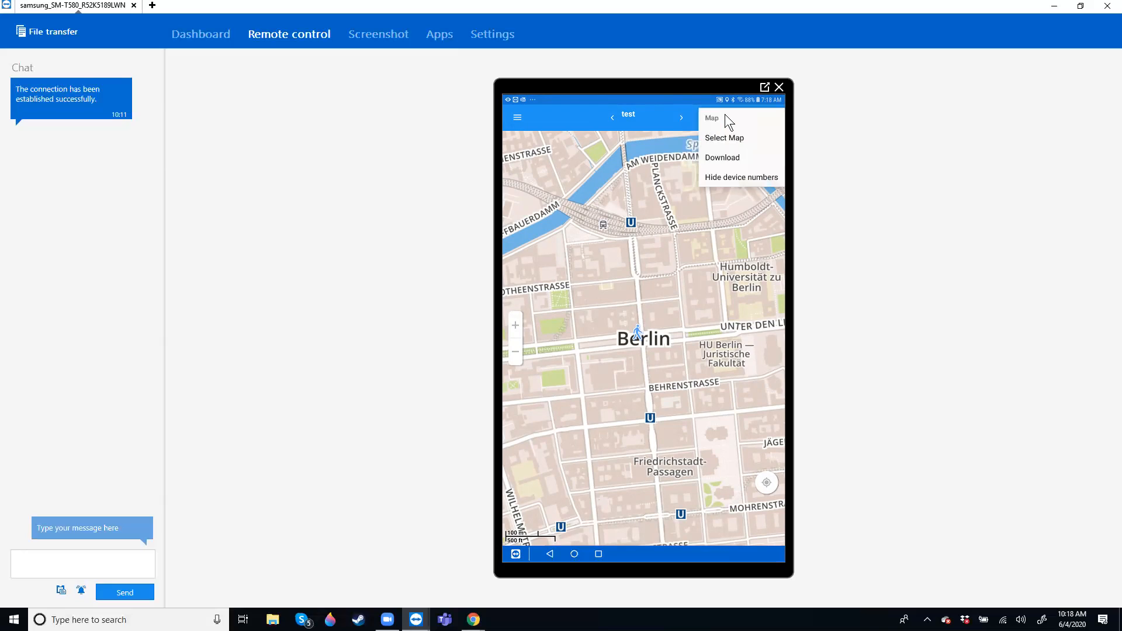
pyautogui.click(728, 159)
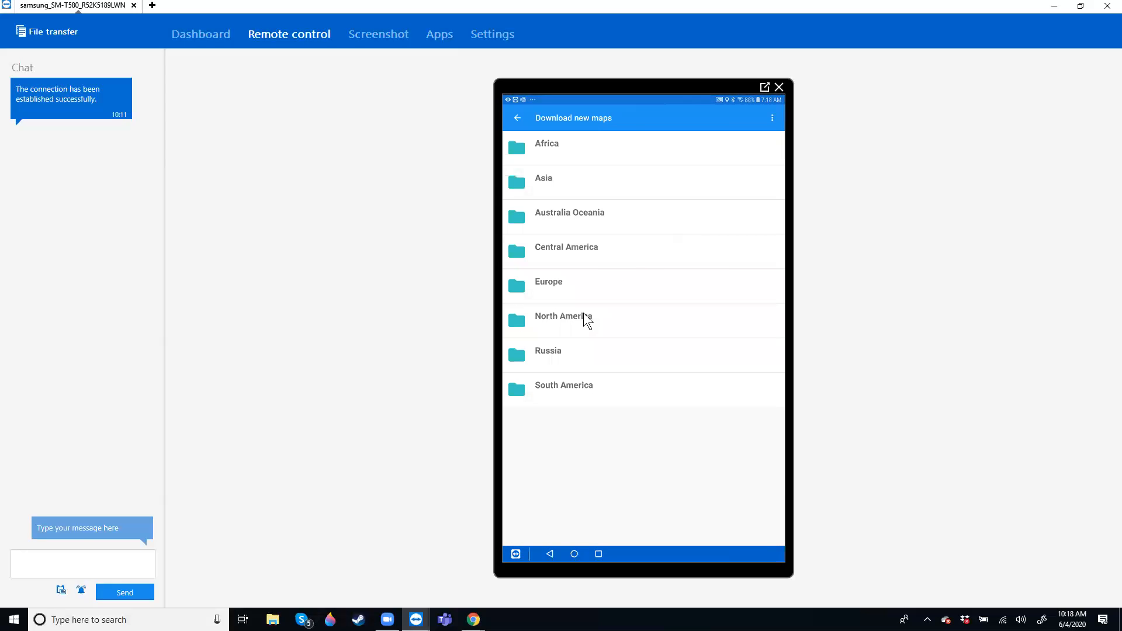
pyautogui.click(584, 316)
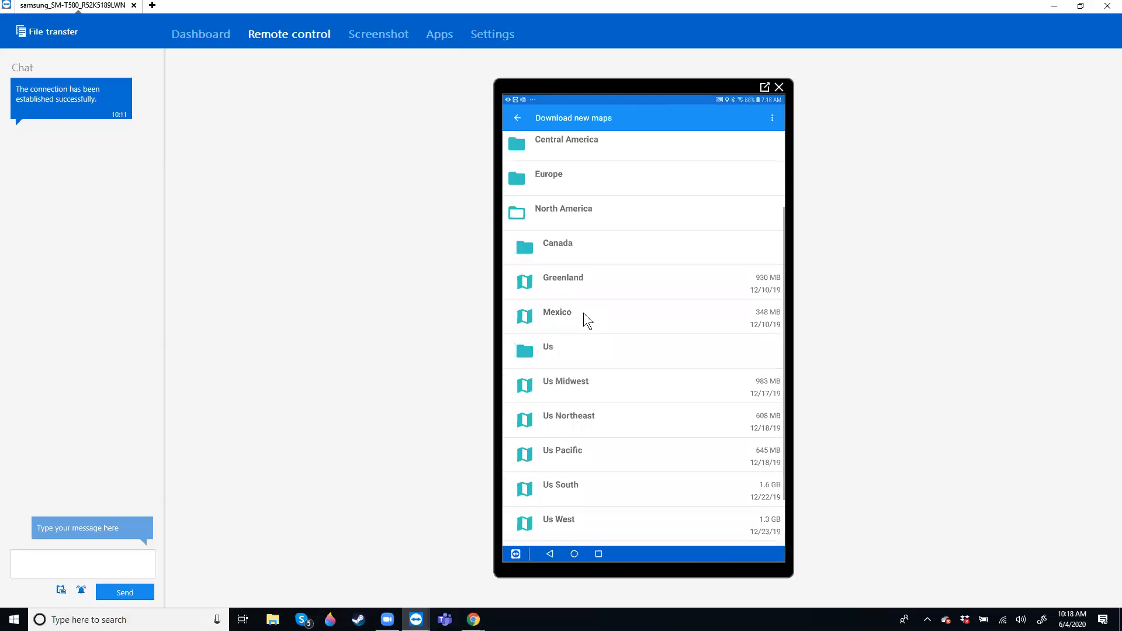
pyautogui.click(576, 344)
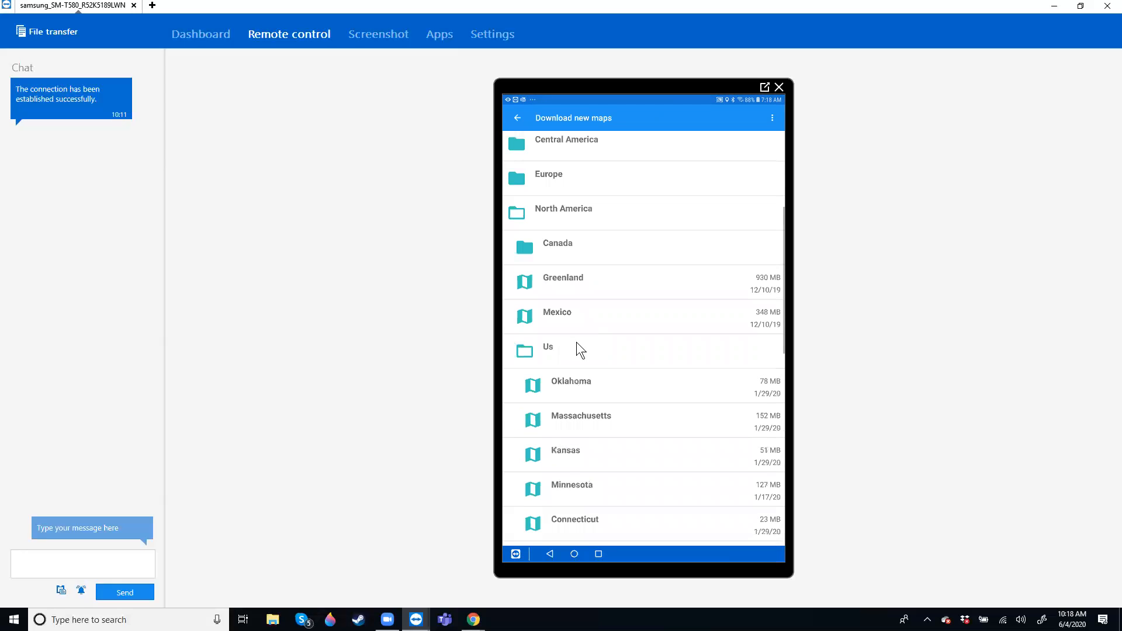
pyautogui.scroll(-5, 577, 342)
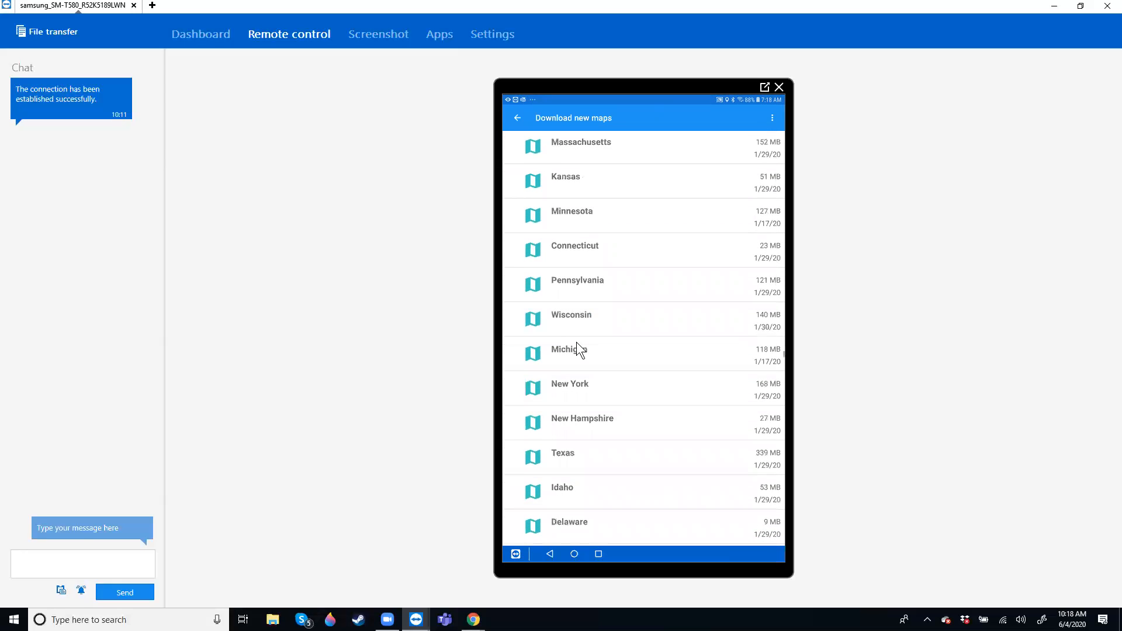
pyautogui.scroll(-8, 577, 342)
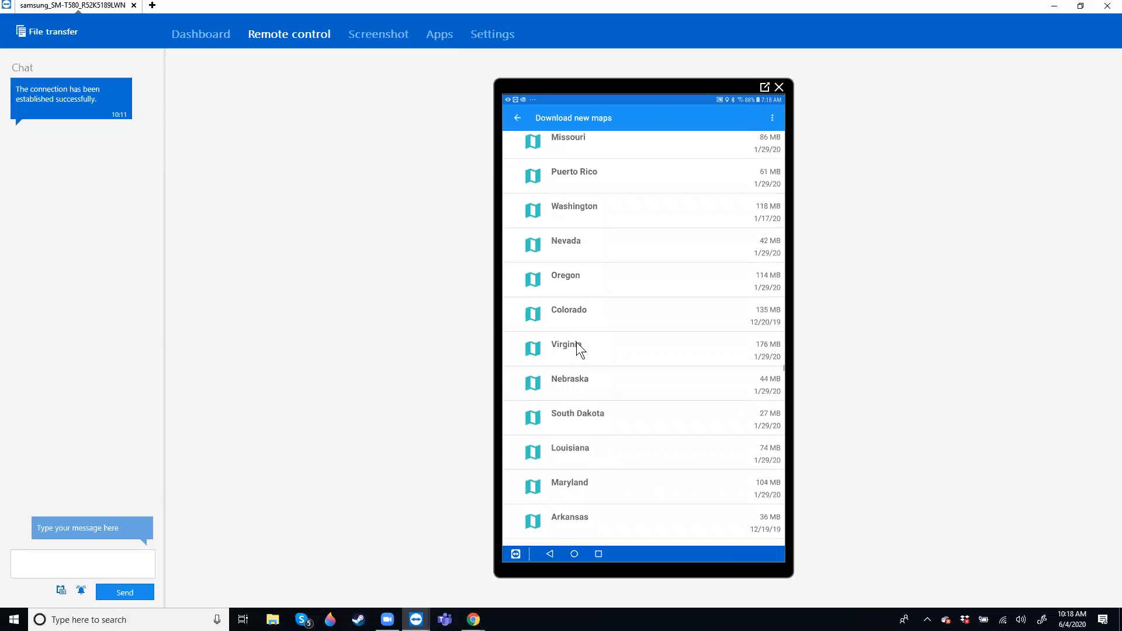
pyautogui.scroll(4, 577, 342)
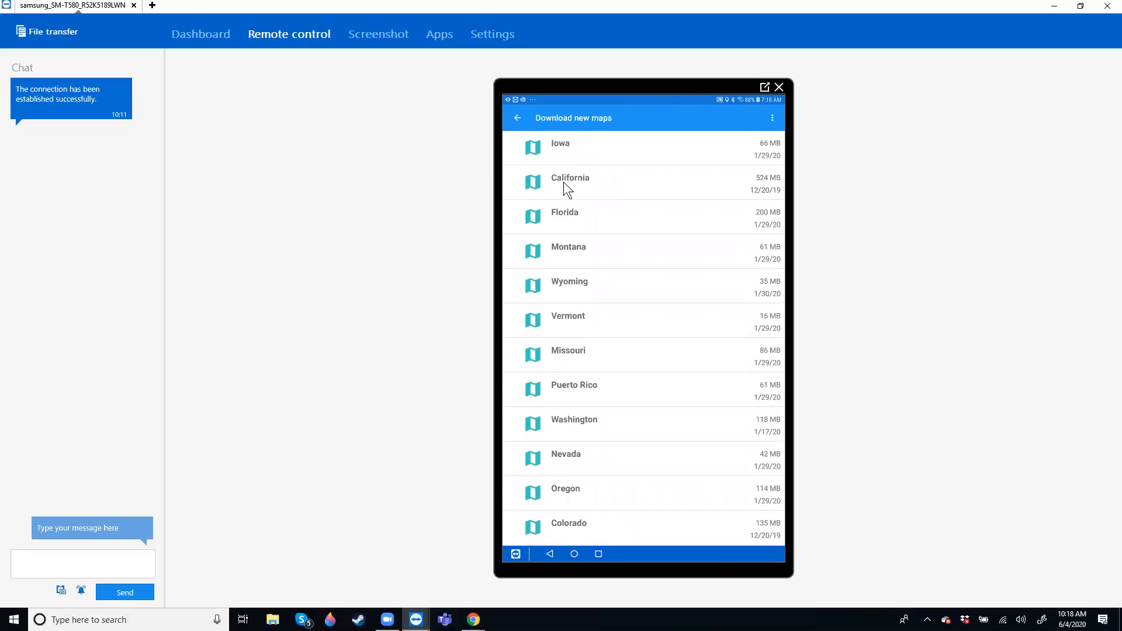
pyautogui.click(573, 181)
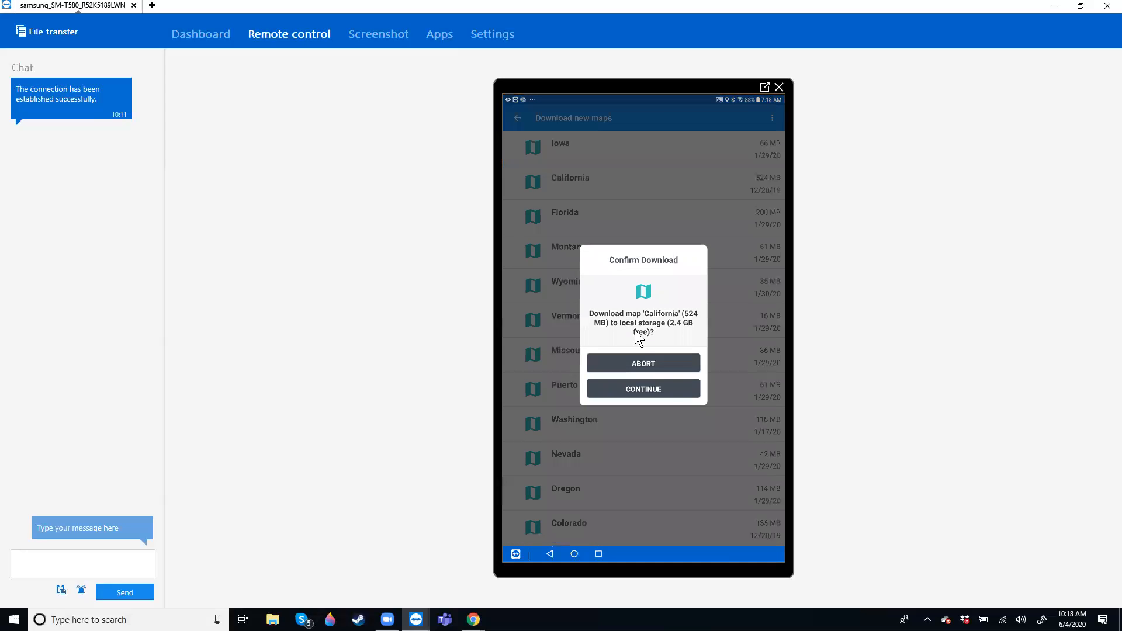
pyautogui.click(668, 390)
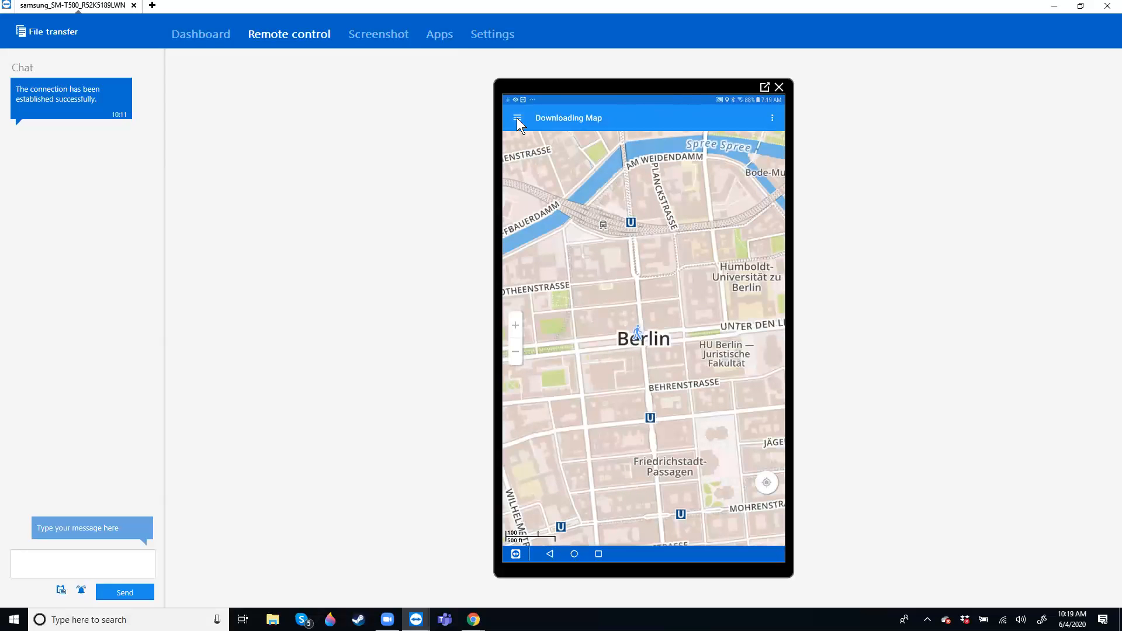
# Set the server project in Account Settings to San Jose
pyautogui.click(517, 118)
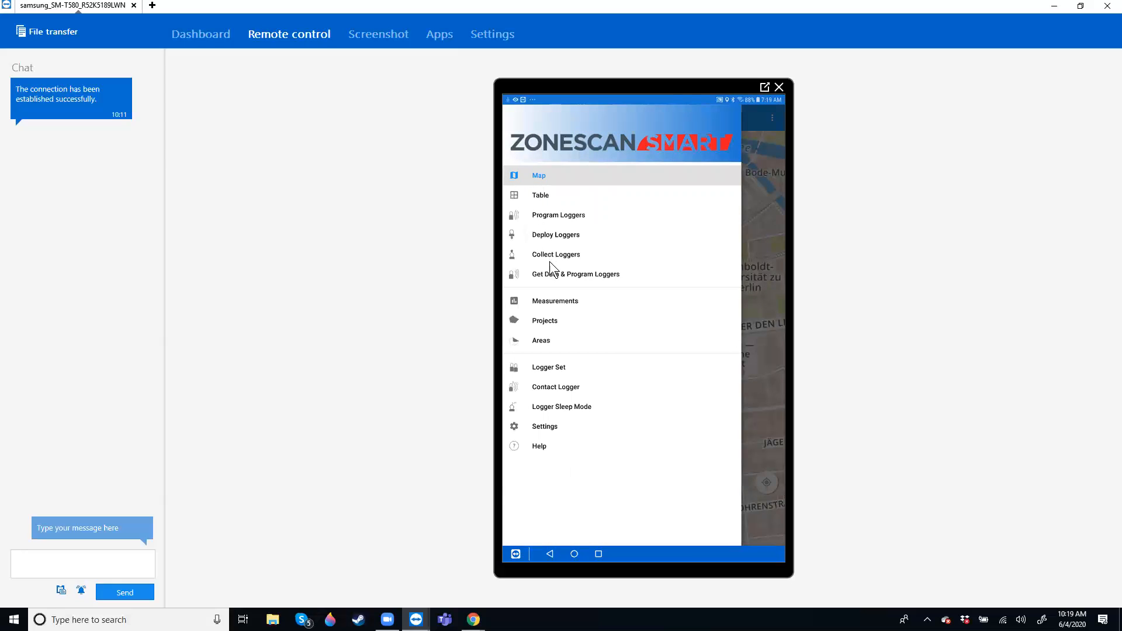
pyautogui.click(550, 426)
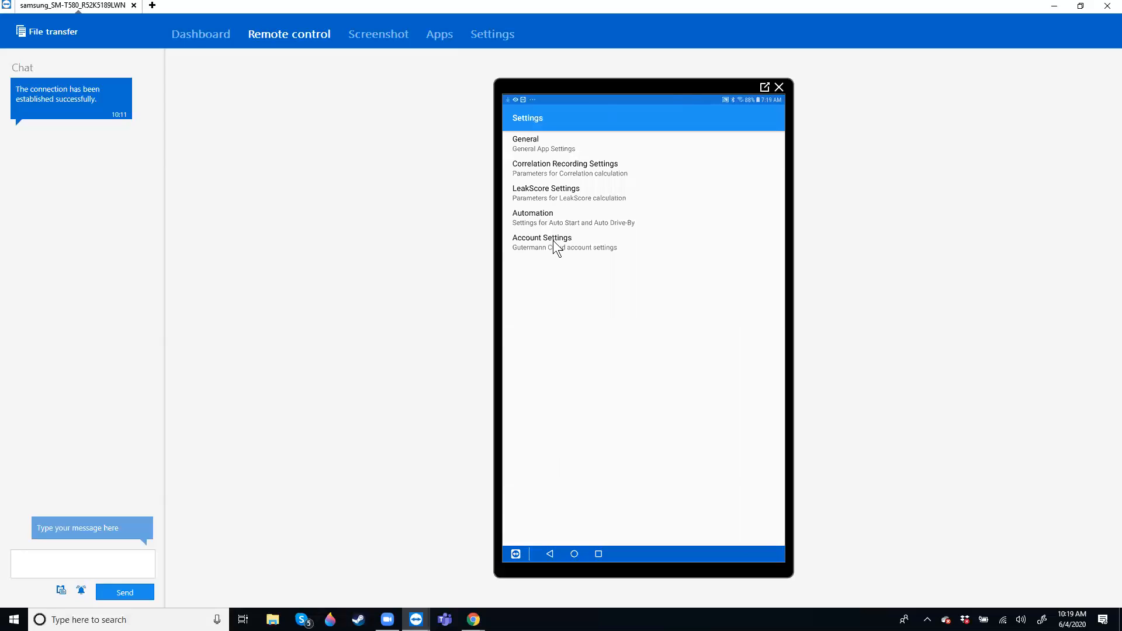
pyautogui.click(553, 240)
pyautogui.click(560, 158)
pyautogui.write('San Jose')
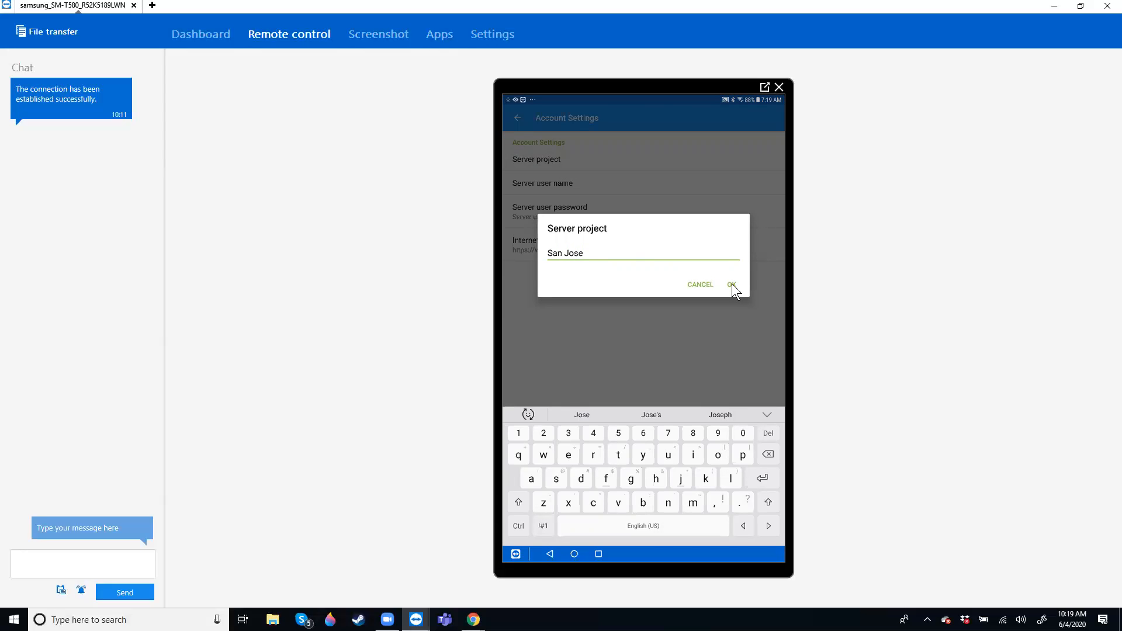
pyautogui.click(732, 285)
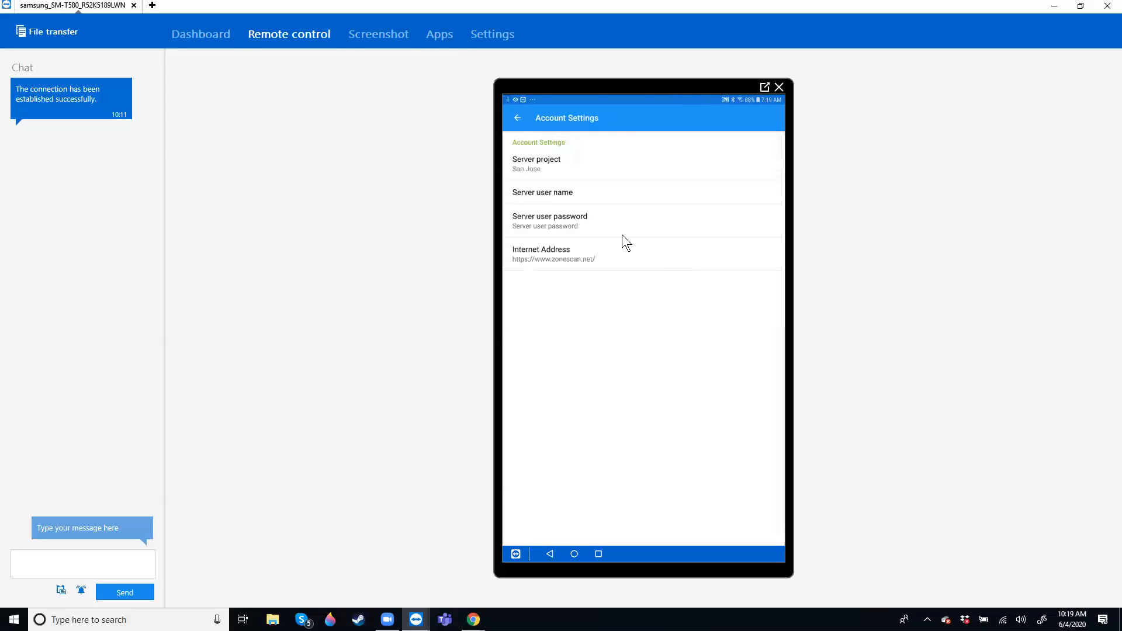
# Fill in the server user name and return to the Settings list
pyautogui.click(534, 196)
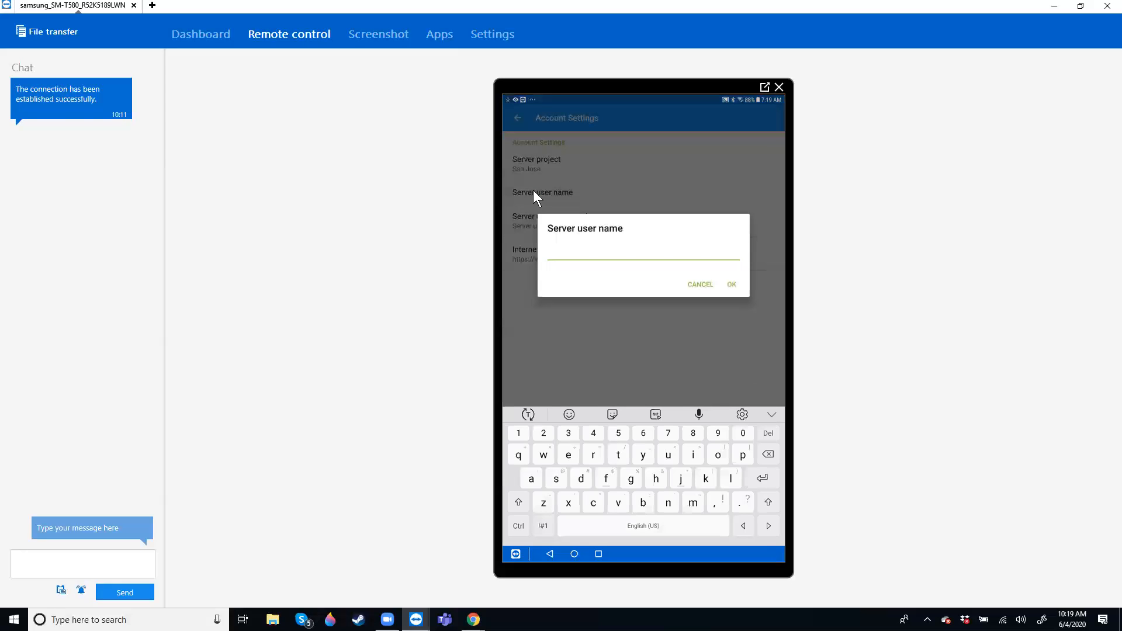
pyautogui.write('San')
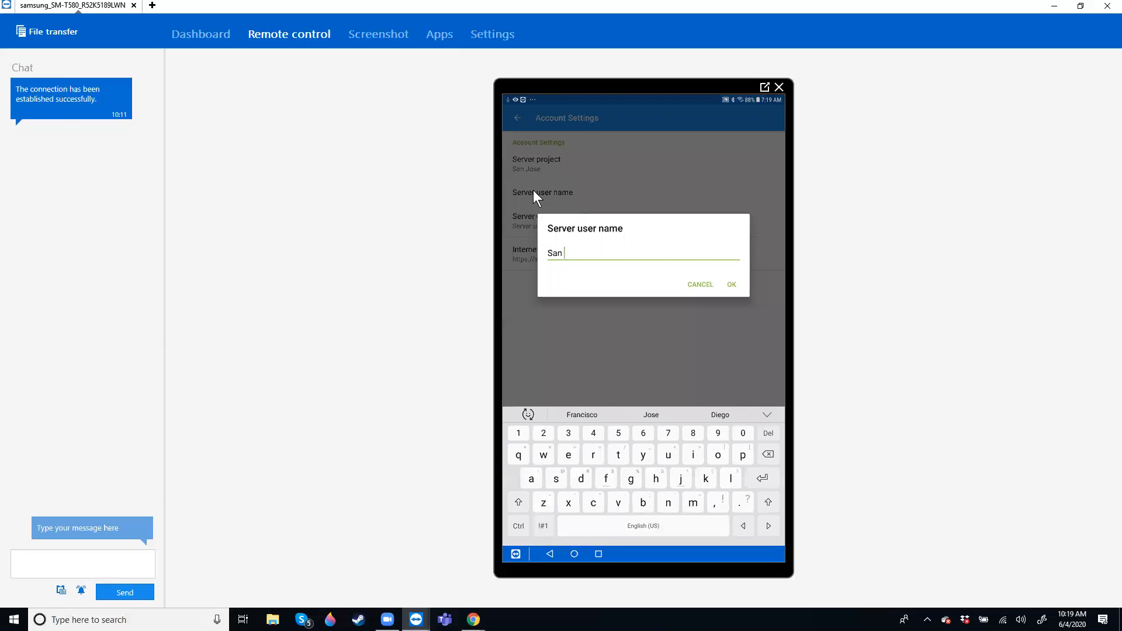
pyautogui.write(' Jose Water')
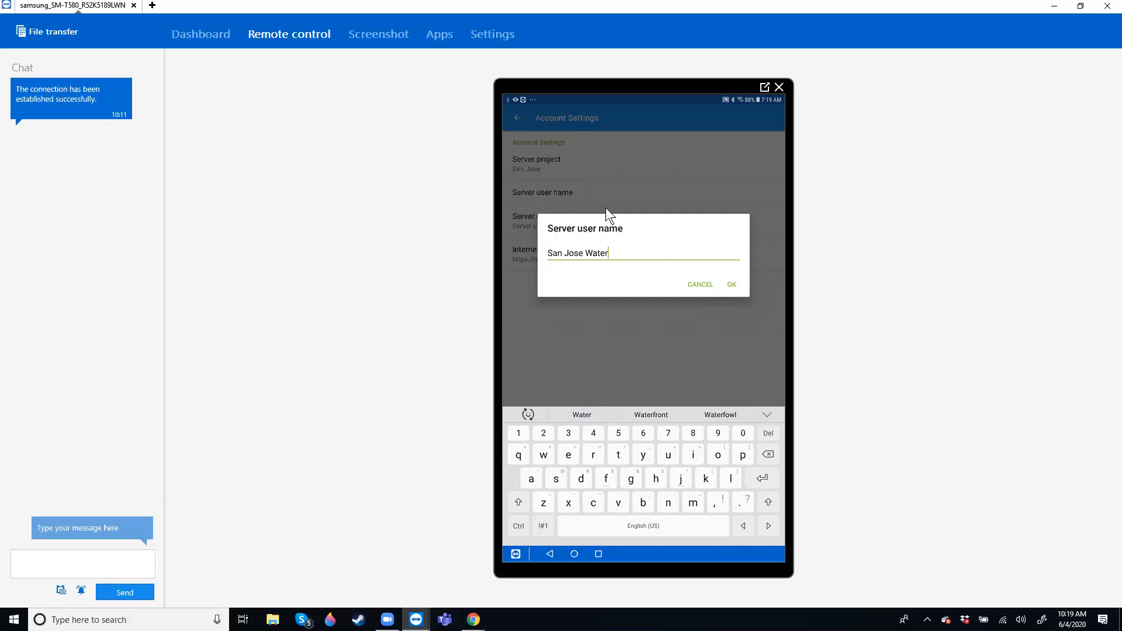
pyautogui.click(730, 285)
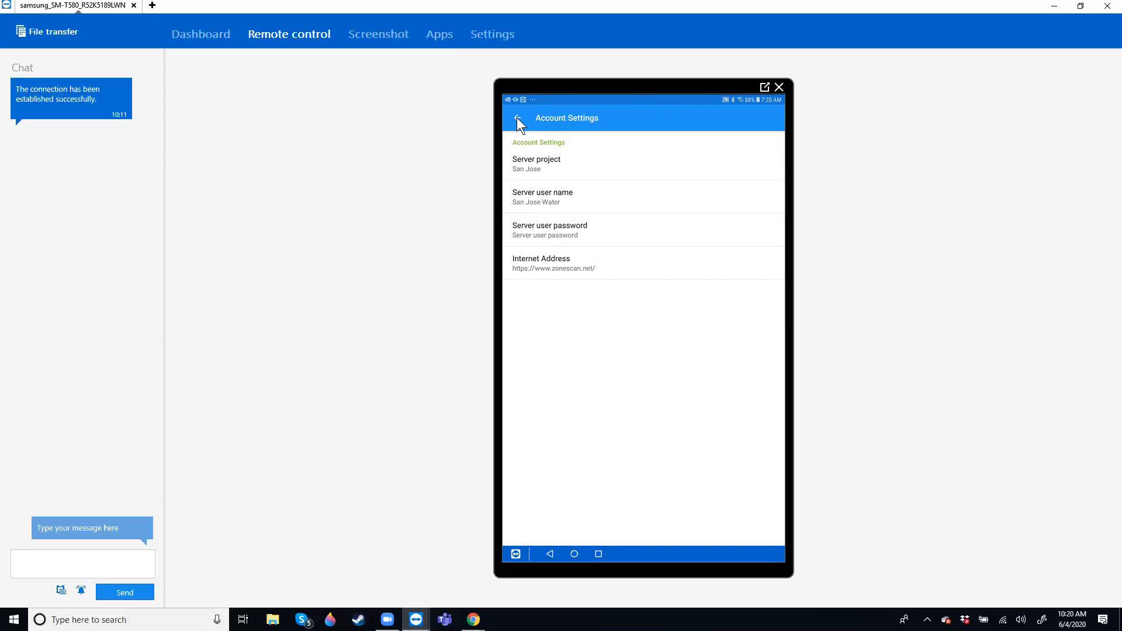
pyautogui.click(517, 117)
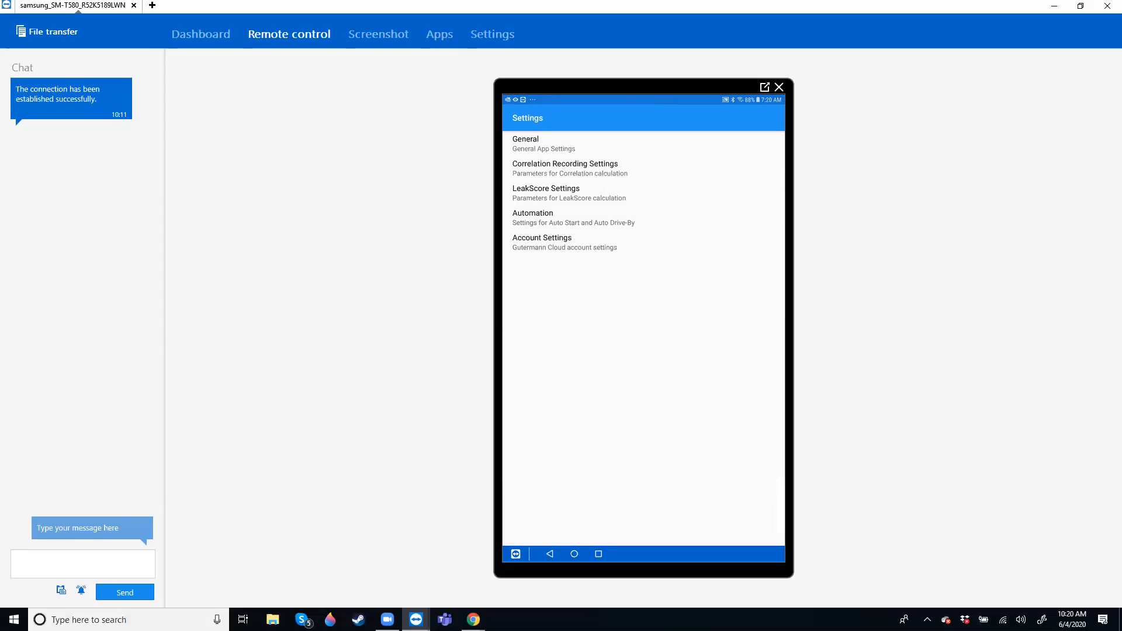
# Open Program Loggers and continue to the measurement settings
pyautogui.click(550, 555)
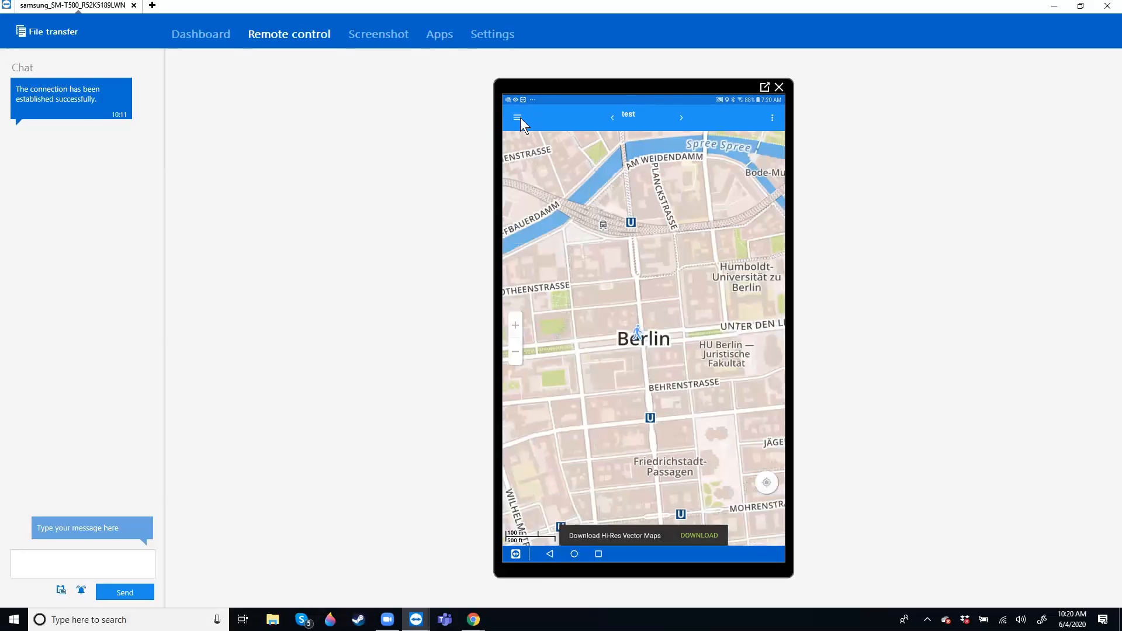
pyautogui.click(518, 118)
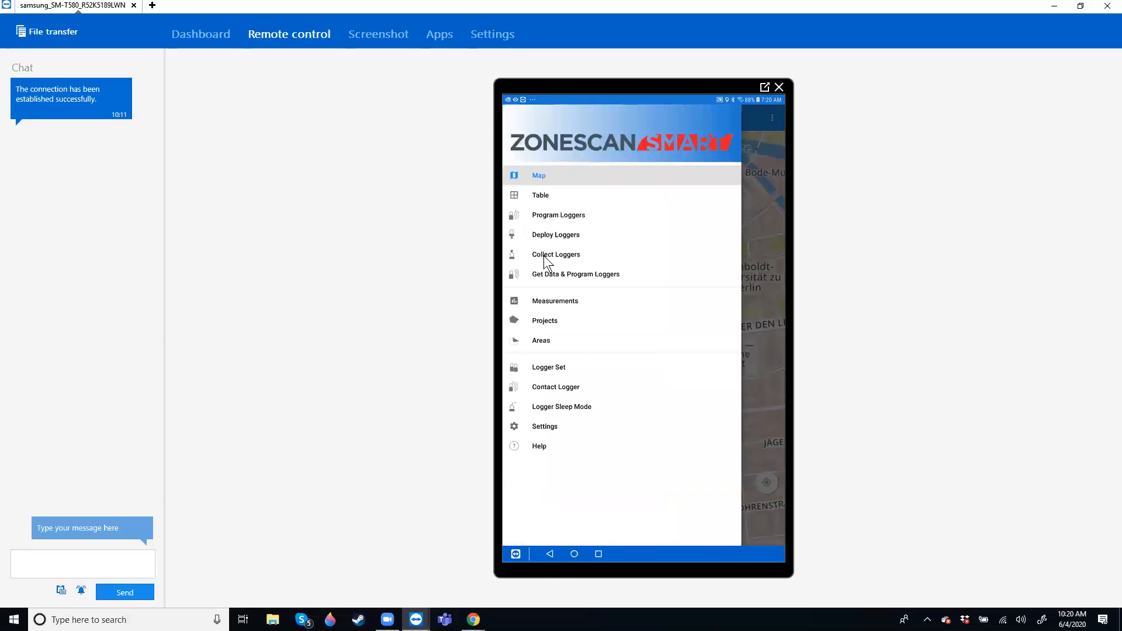
pyautogui.click(559, 215)
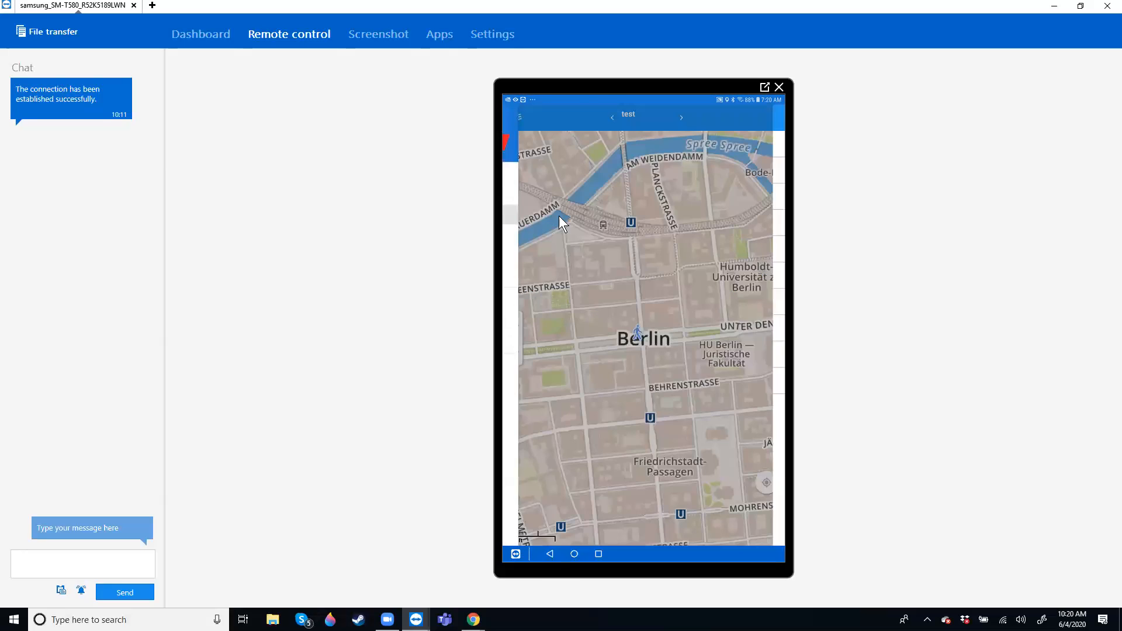
pyautogui.click(670, 524)
# Set the Noise Level Measurements duration to 1 hour, starting at 02:00
pyautogui.click(611, 149)
pyautogui.click(552, 177)
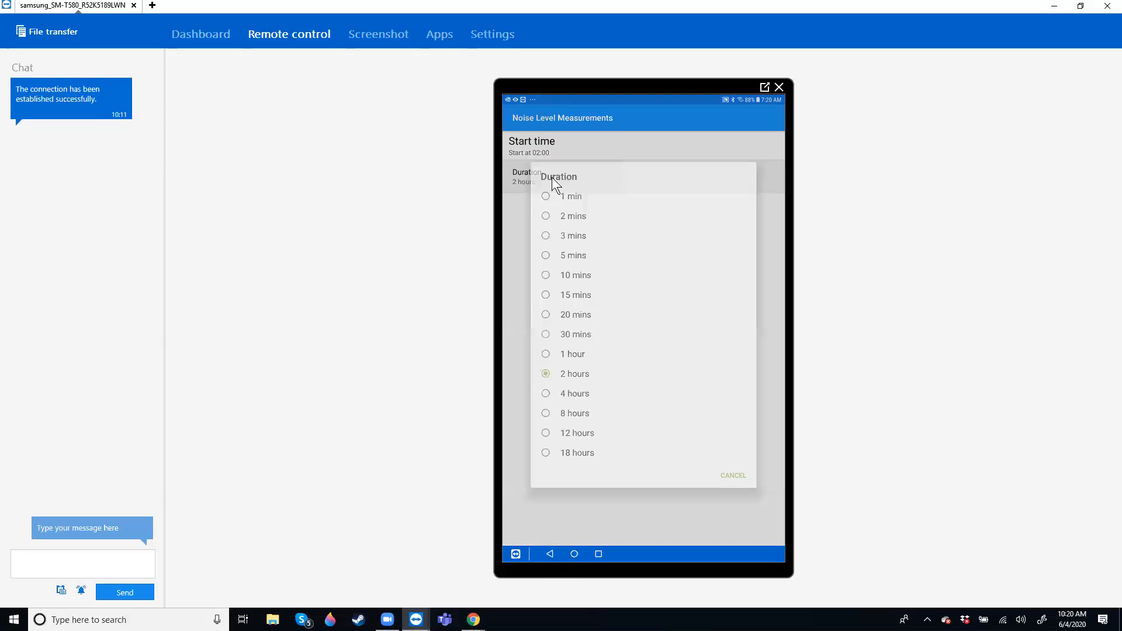
pyautogui.click(547, 357)
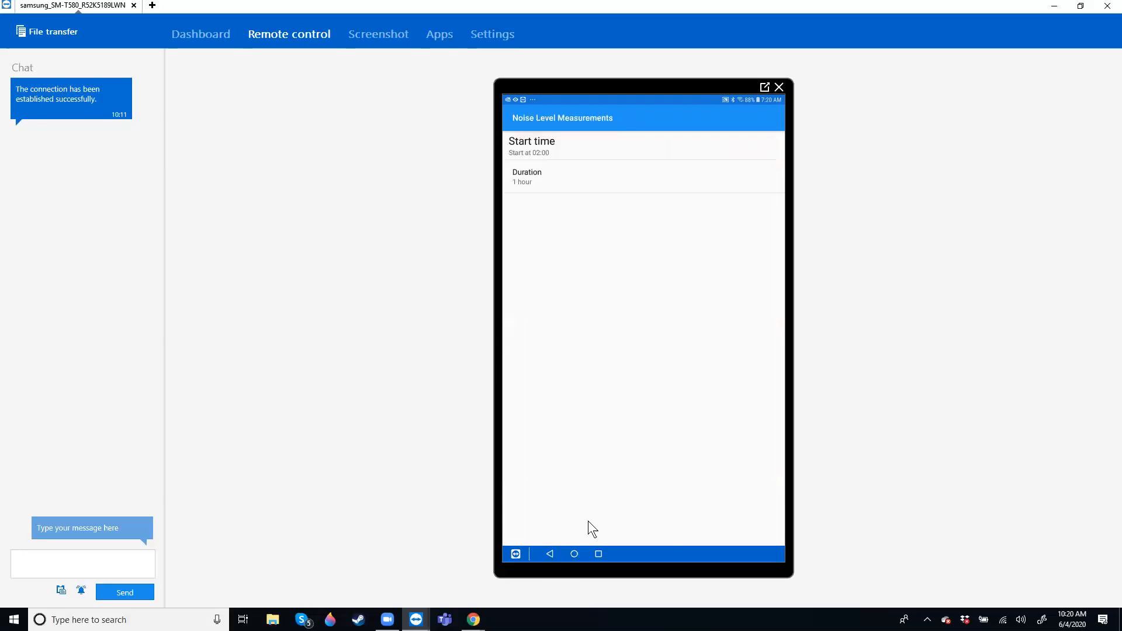
pyautogui.click(551, 553)
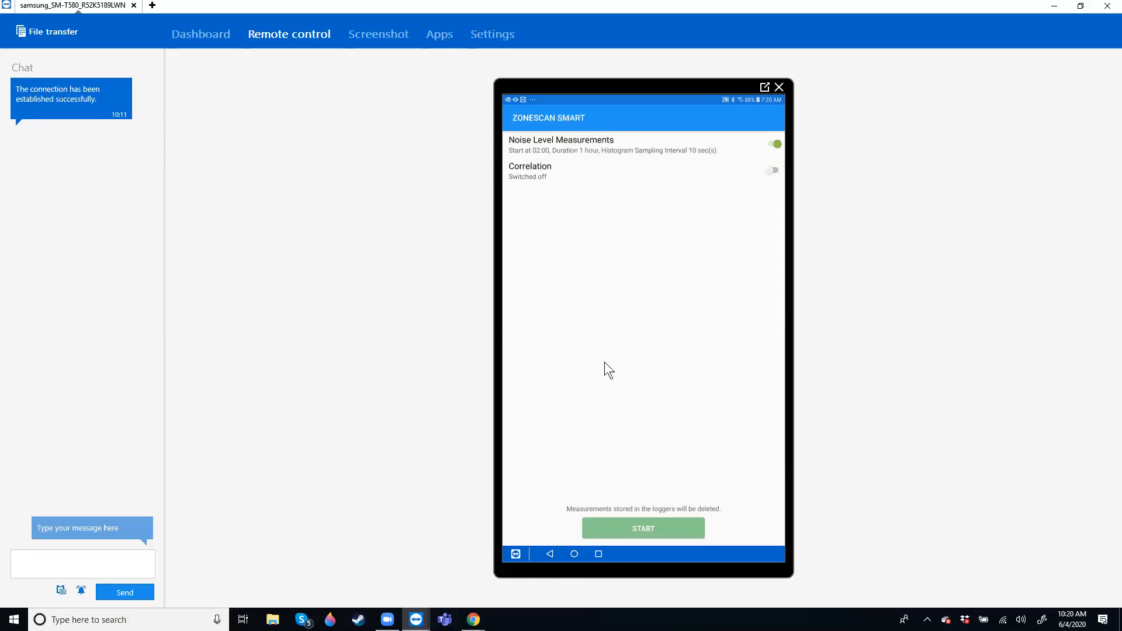
pyautogui.click(608, 177)
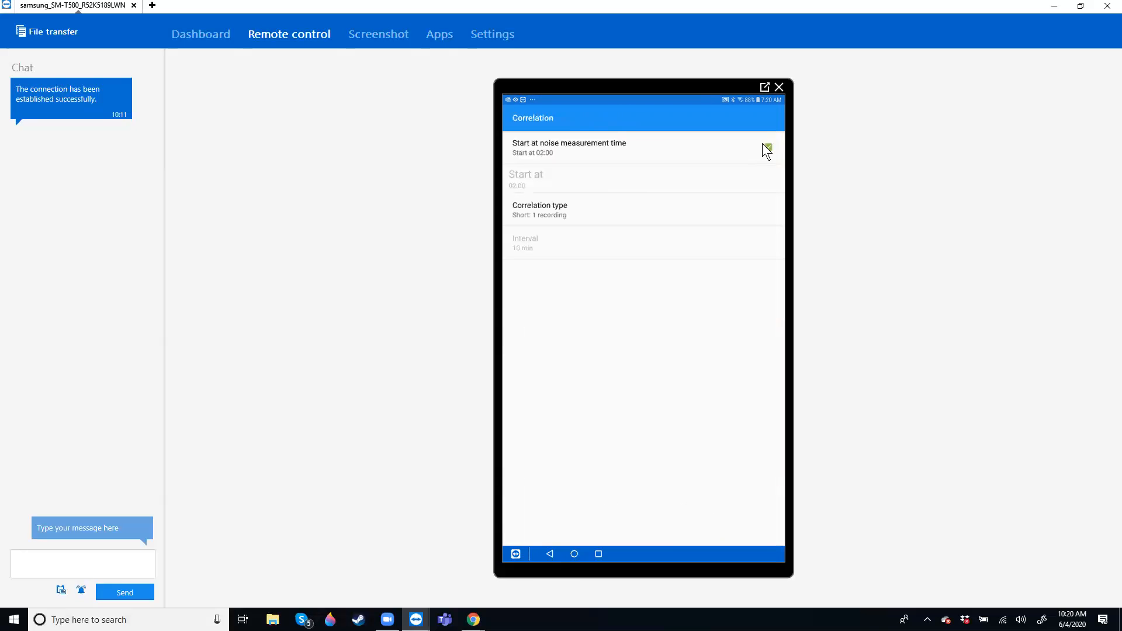
# Set correlation to Standard: 3 recordings with a 15 min interval
pyautogui.click(620, 209)
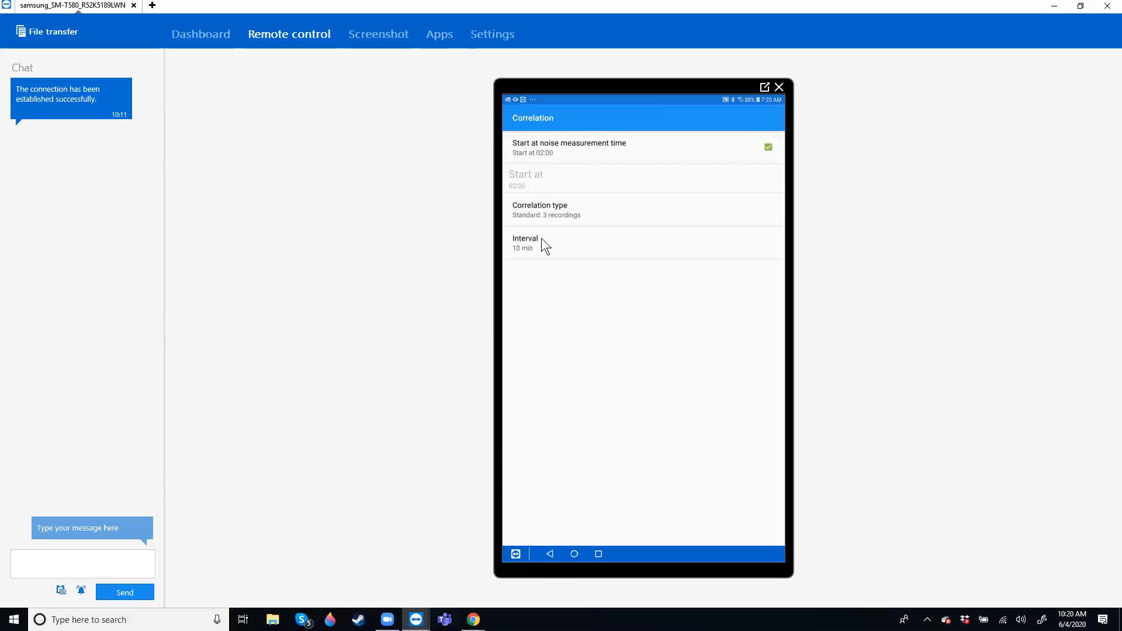
pyautogui.click(543, 242)
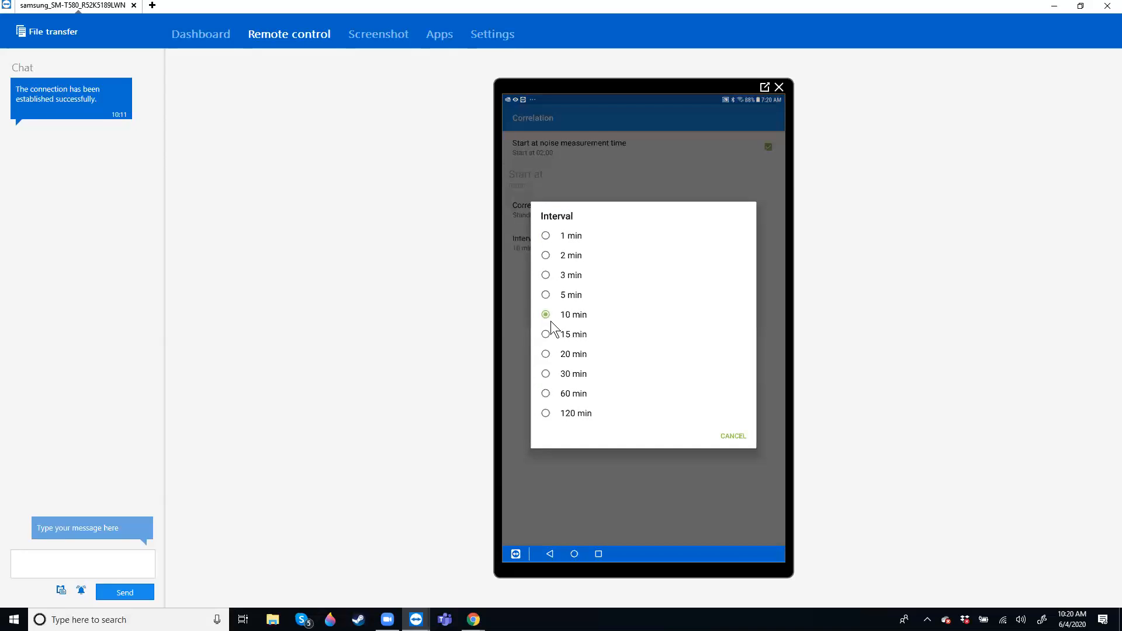
pyautogui.click(546, 335)
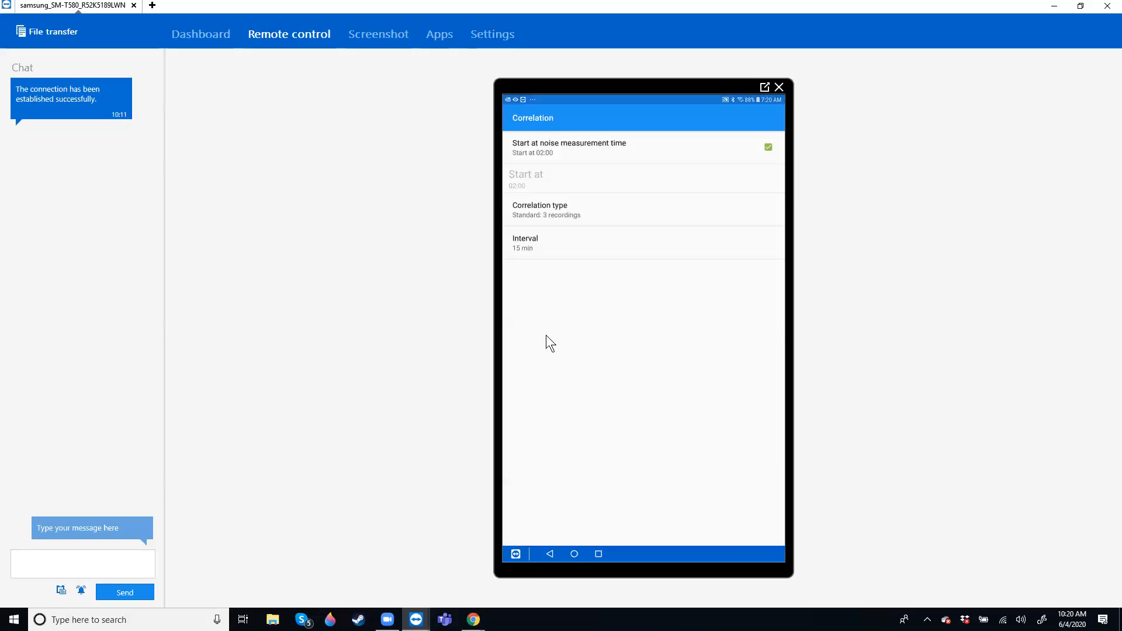
# Back out of the logger programming pages to the test area's street map
pyautogui.click(550, 553)
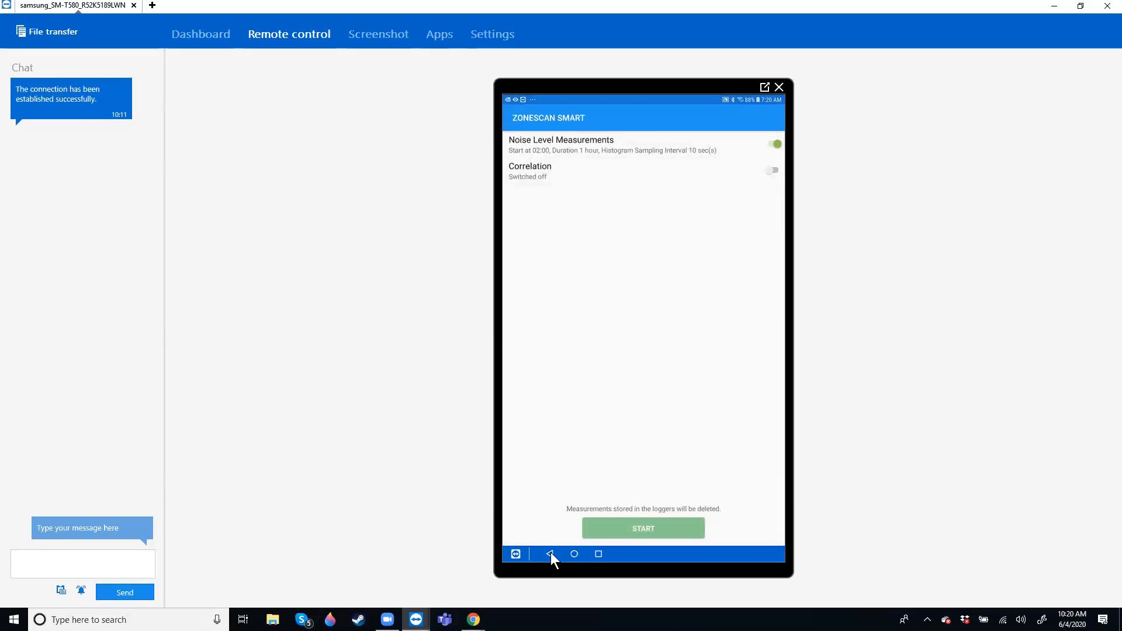
pyautogui.click(551, 552)
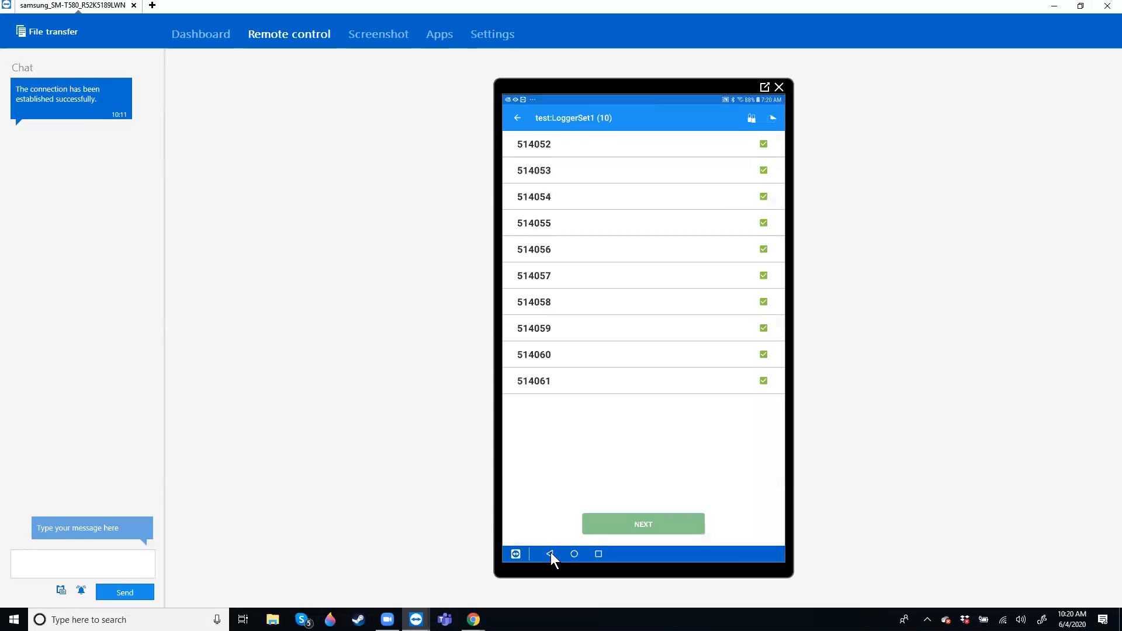
pyautogui.click(551, 553)
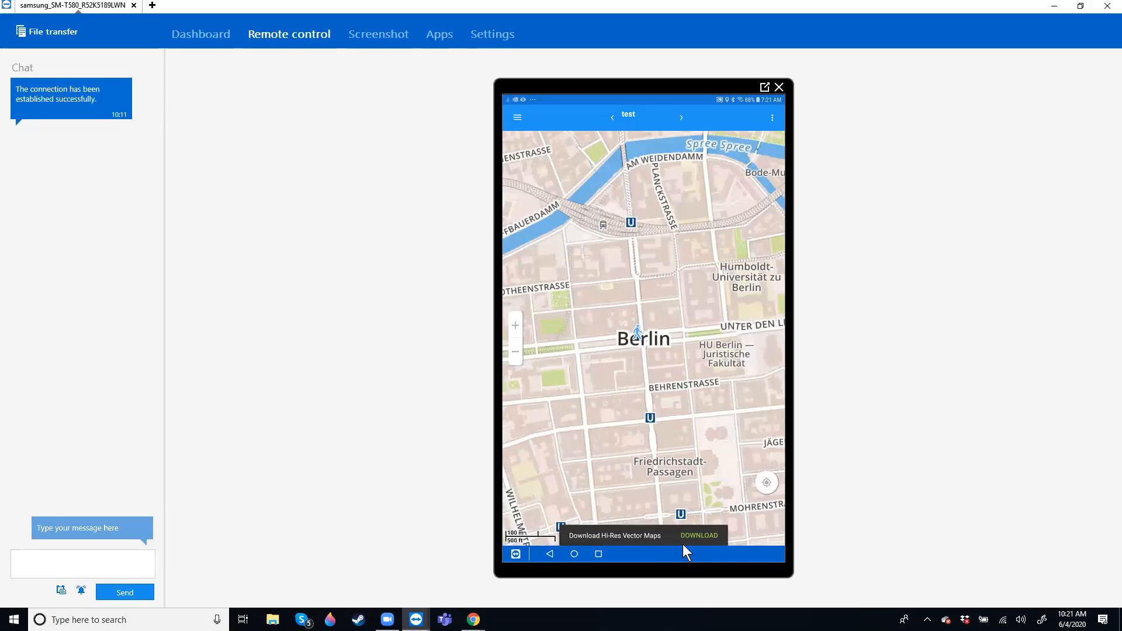
pyautogui.click(514, 118)
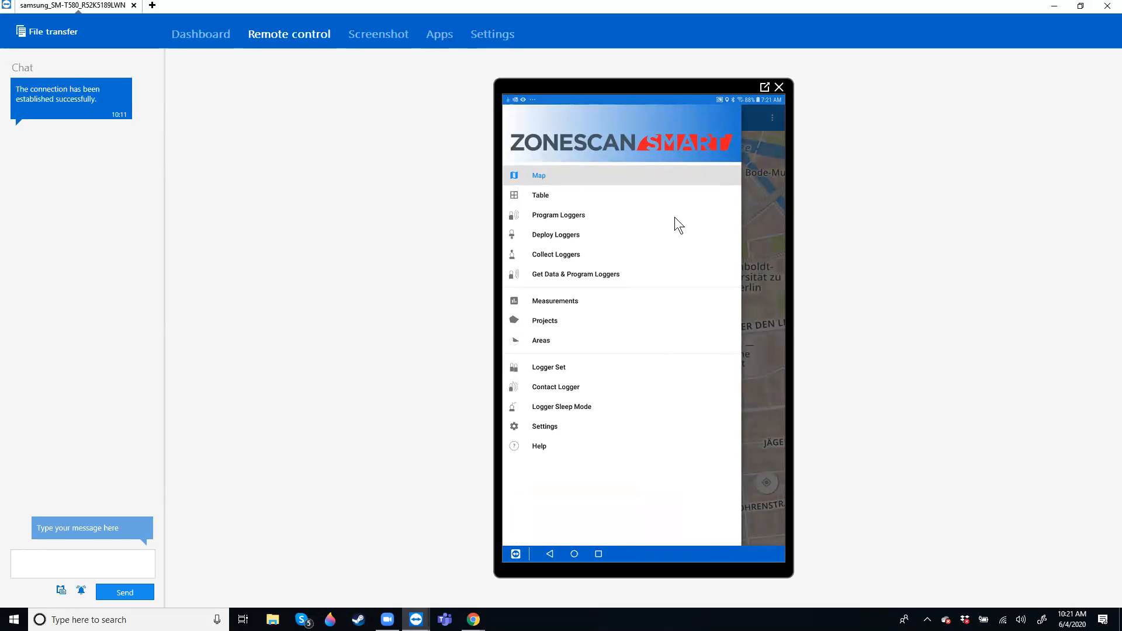
pyautogui.click(772, 286)
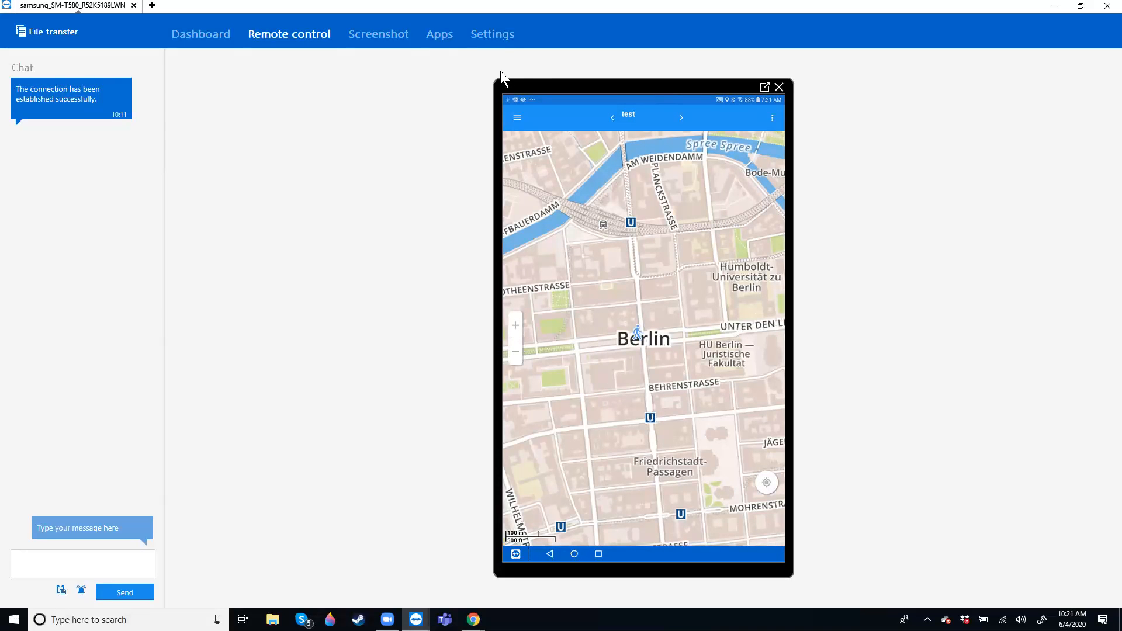
# Replace the online Berlin street map with the offline California map
pyautogui.click(772, 119)
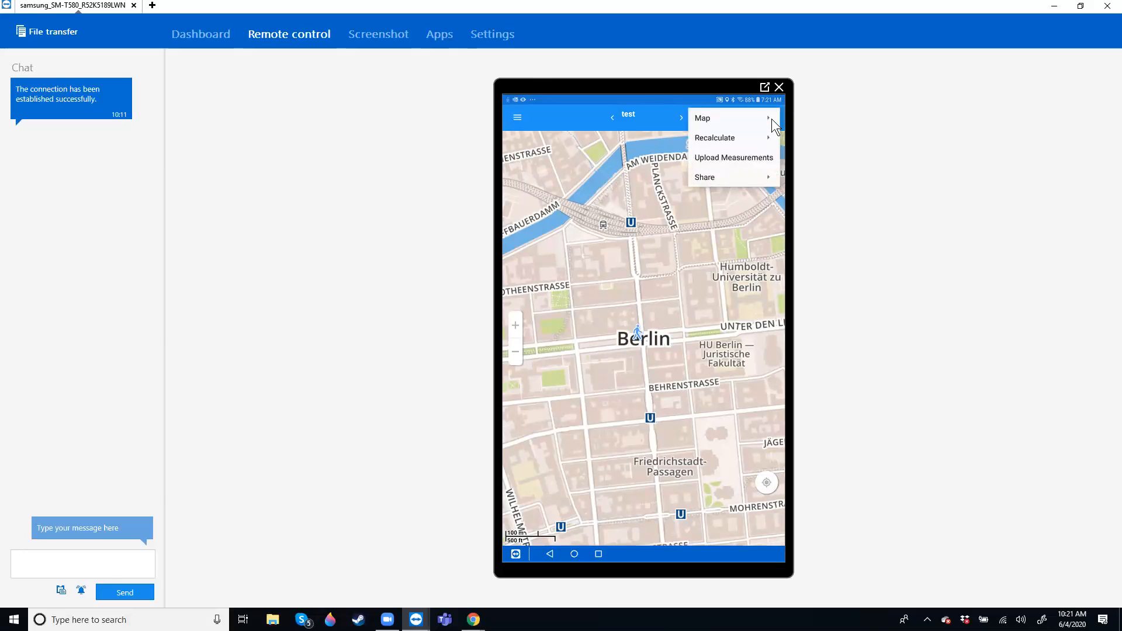
pyautogui.click(707, 120)
pyautogui.click(716, 138)
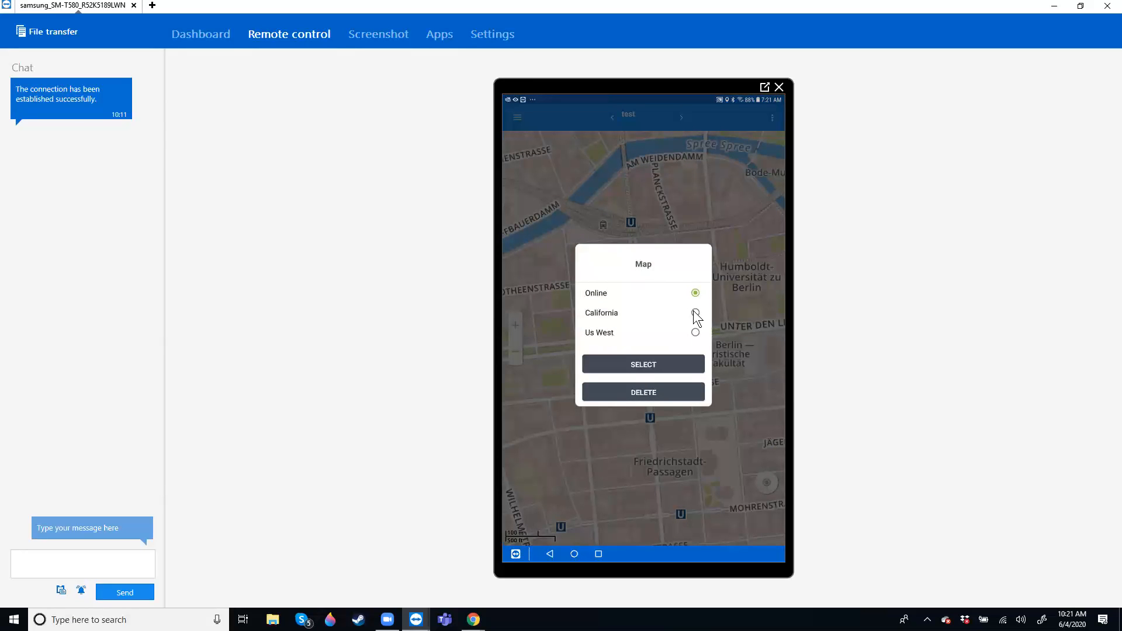
pyautogui.click(696, 314)
pyautogui.click(680, 366)
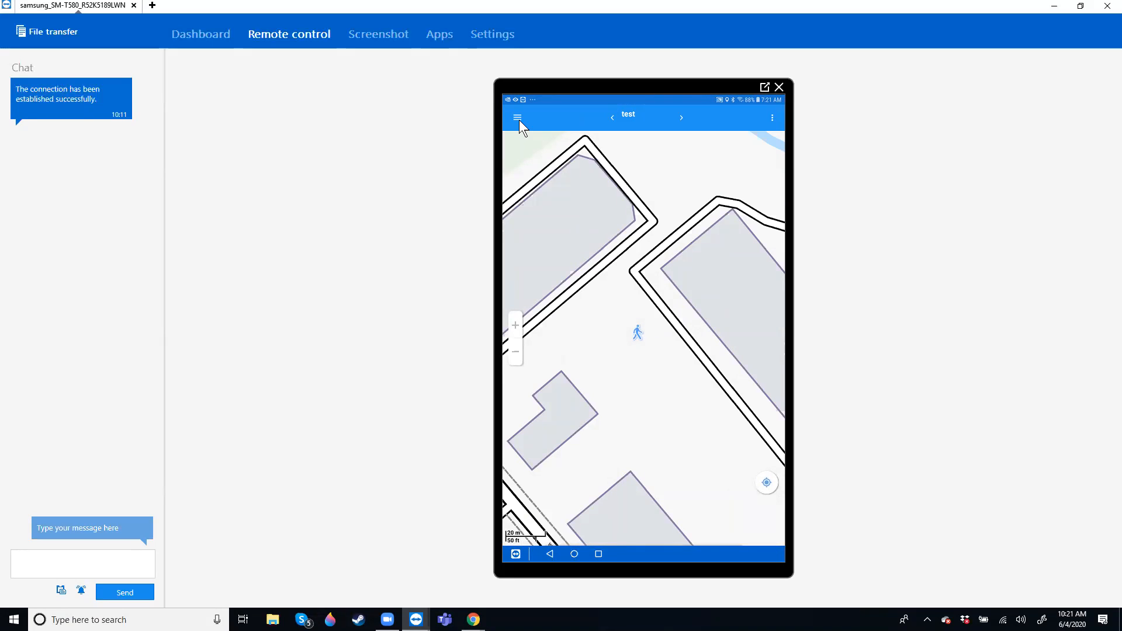
# Back out of the map app completely
pyautogui.click(549, 554)
pyautogui.click(549, 554)
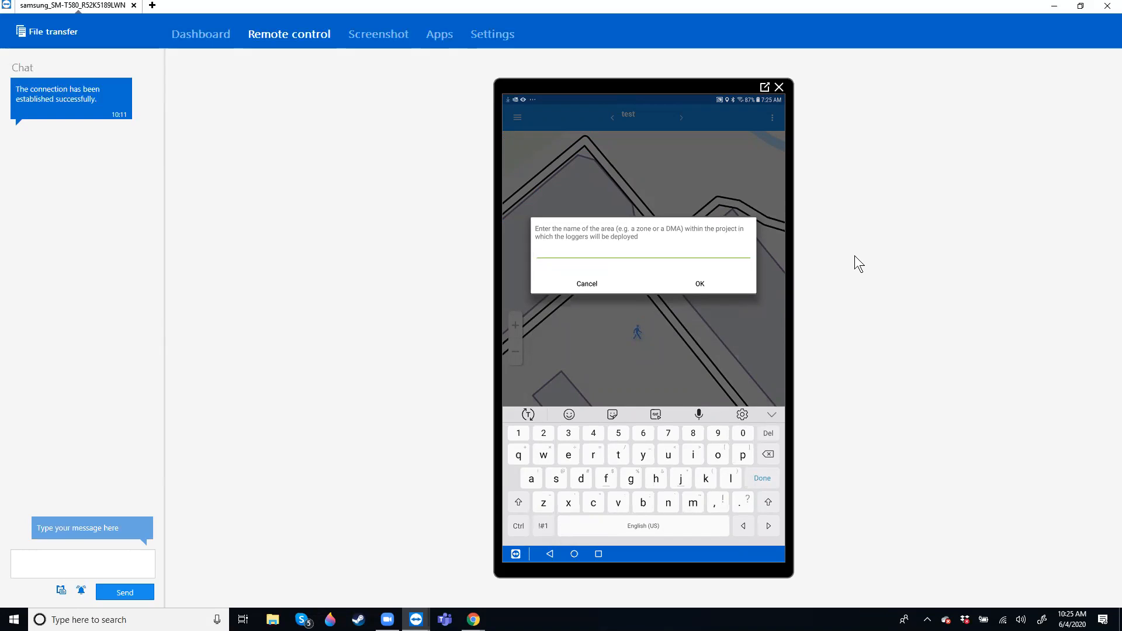
# Name the new deployment area '1st time deployment' and confirm it
pyautogui.write('1st')
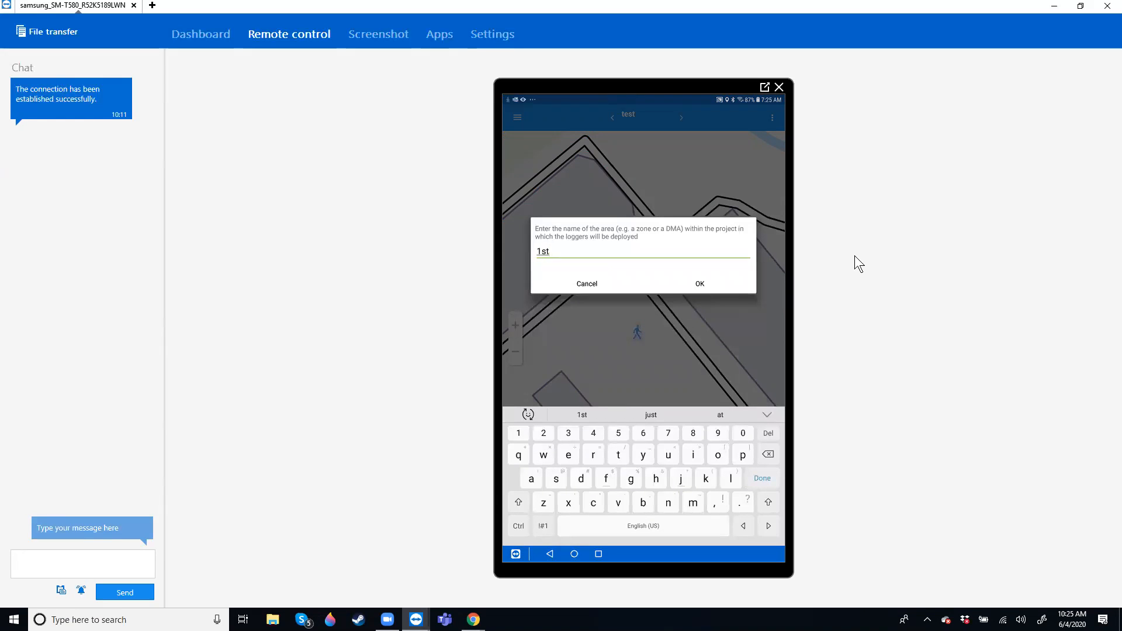
pyautogui.write(' time de')
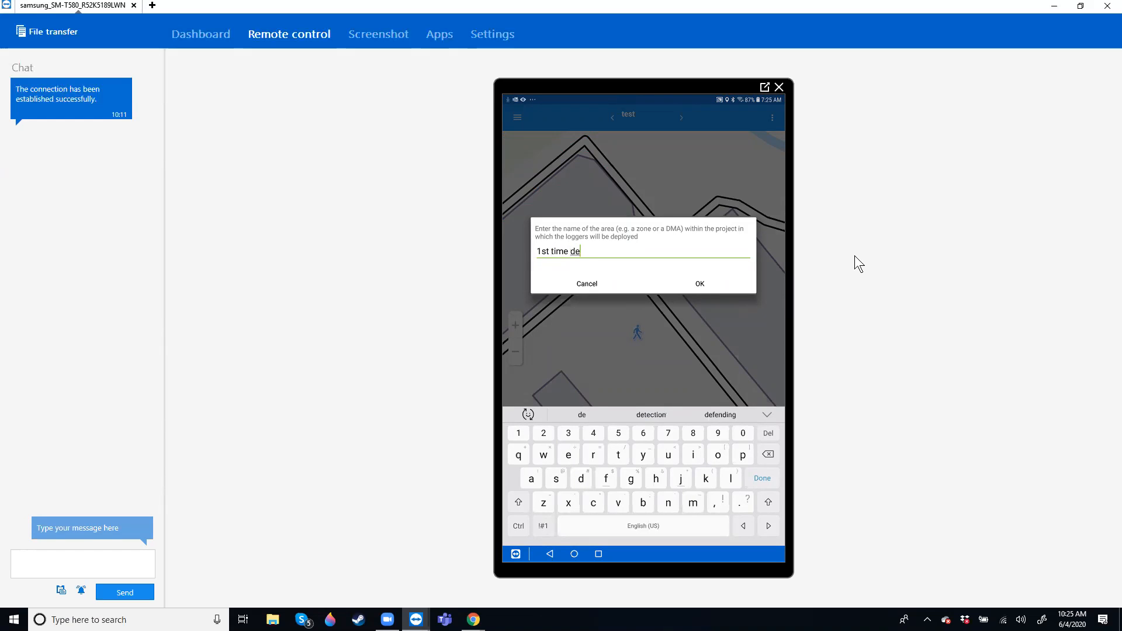
pyautogui.write('ploy')
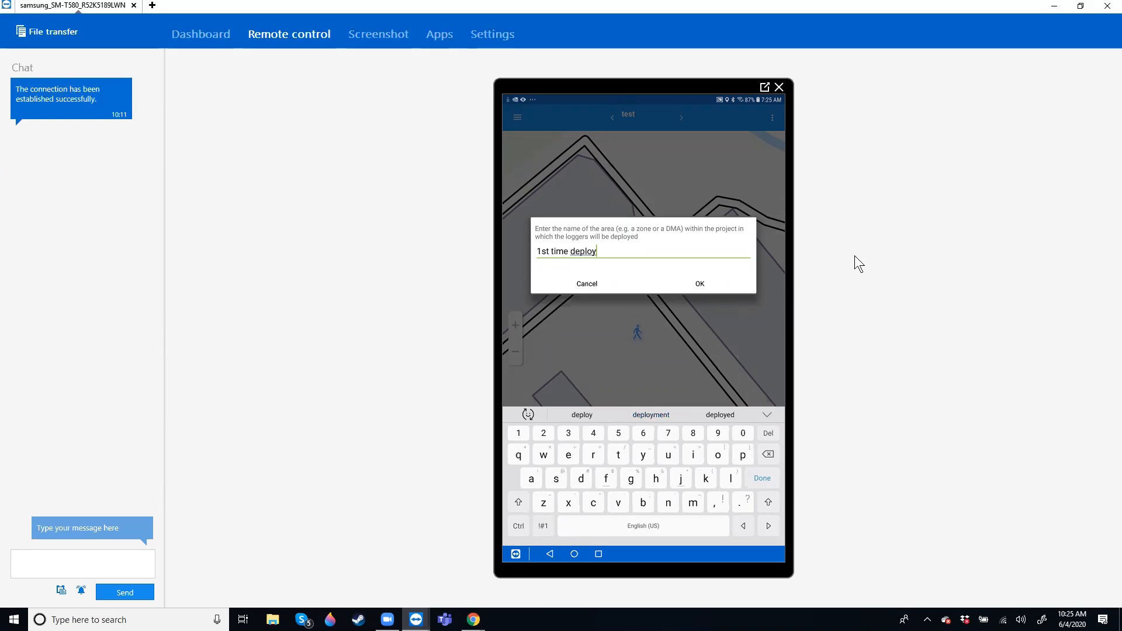
pyautogui.write('ment')
pyautogui.press('Return')
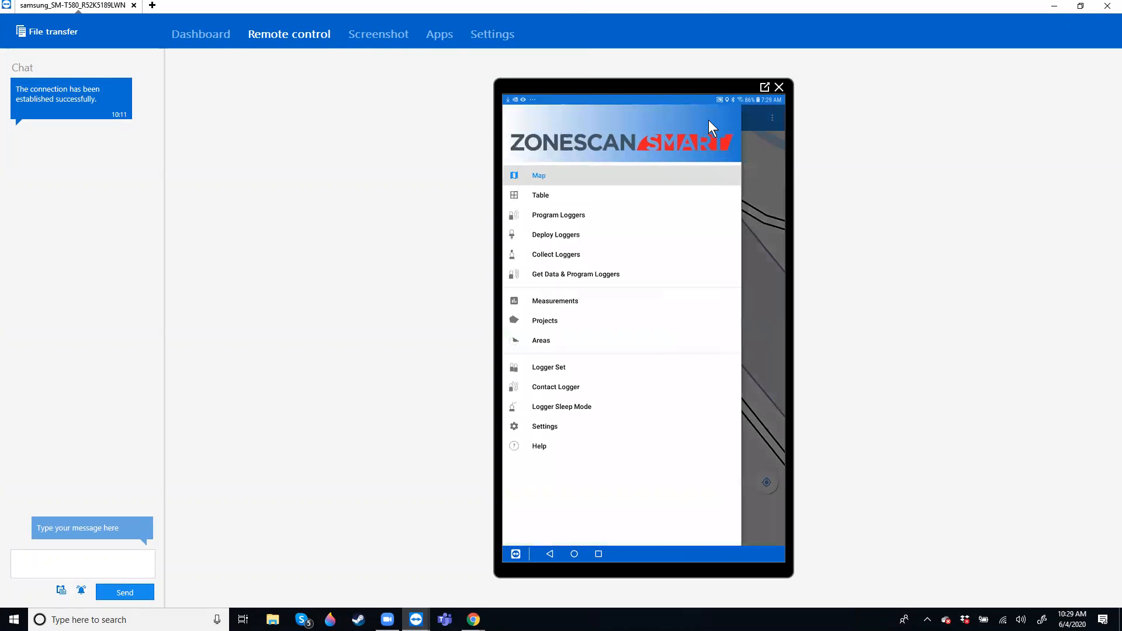
# In General settings, turn off Show Tutorial and switch measurement units from Metric to Imperial
pyautogui.click(543, 426)
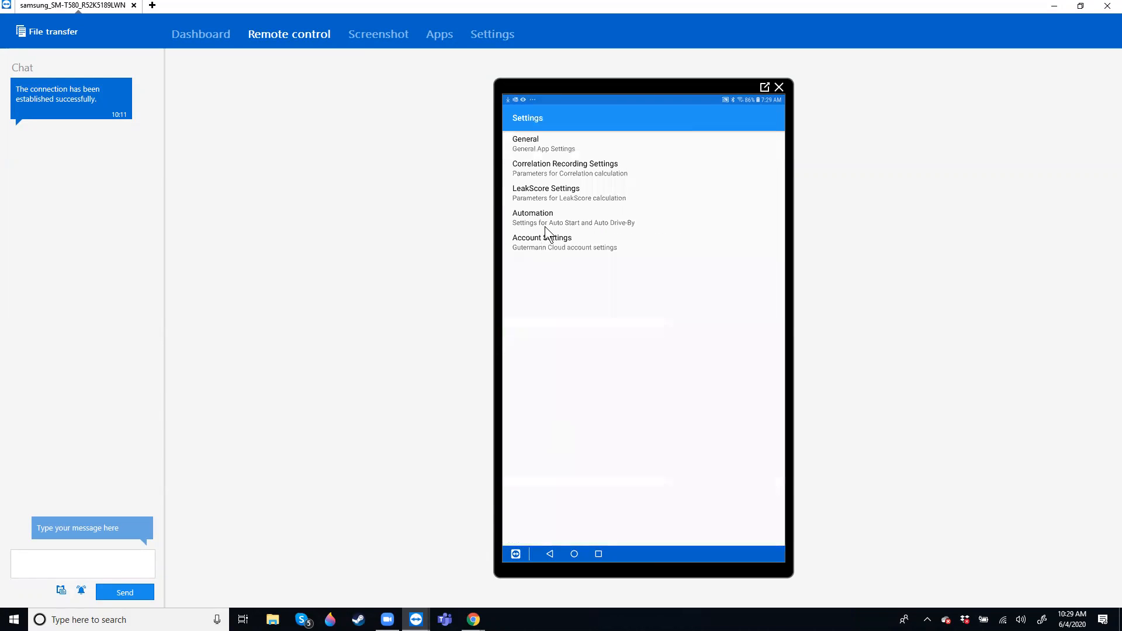
pyautogui.click(535, 143)
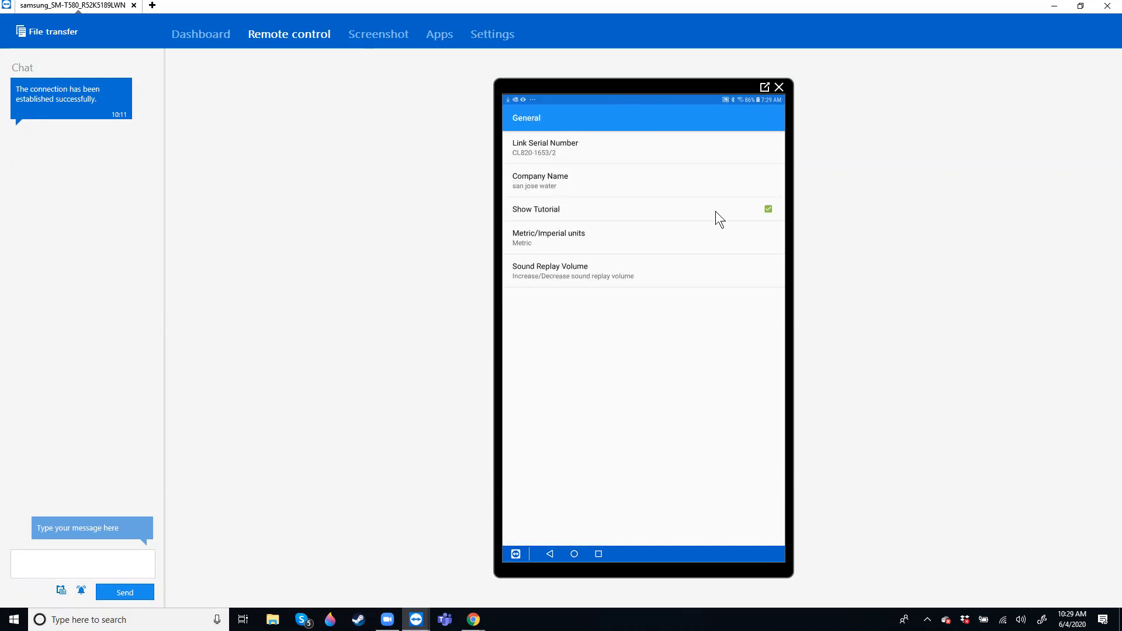
pyautogui.click(768, 209)
pyautogui.click(566, 236)
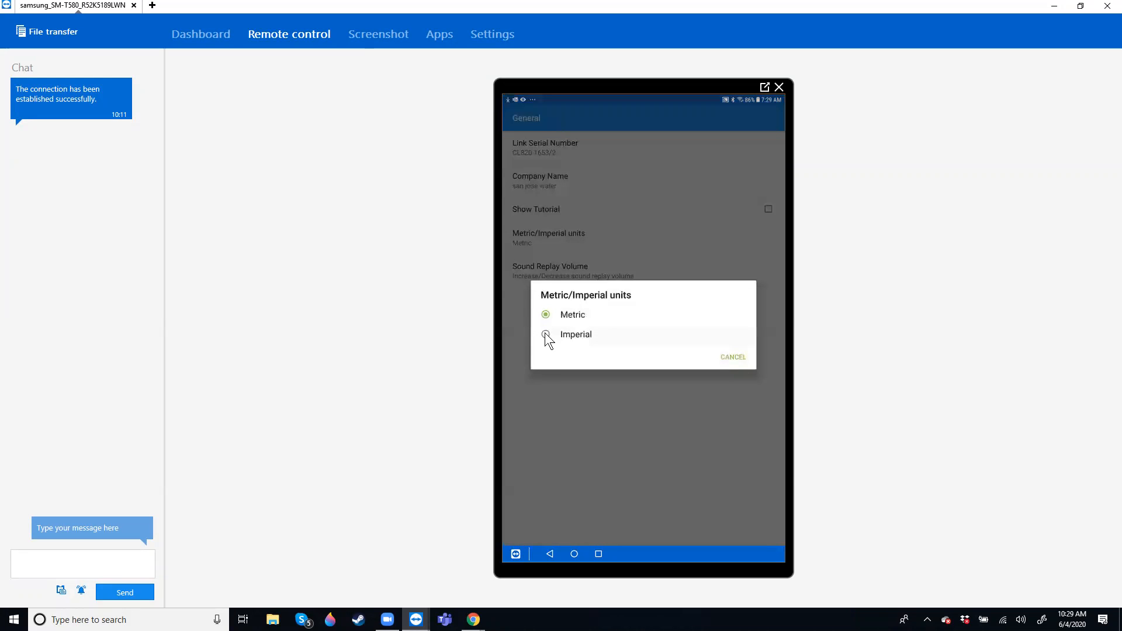
pyautogui.click(546, 335)
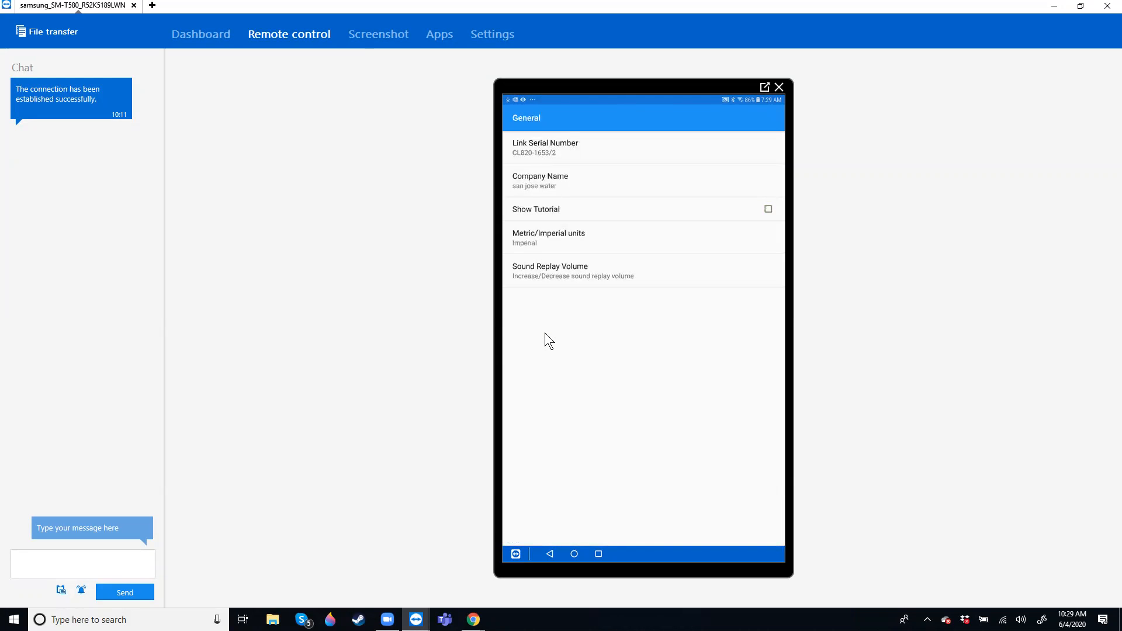
pyautogui.click(549, 555)
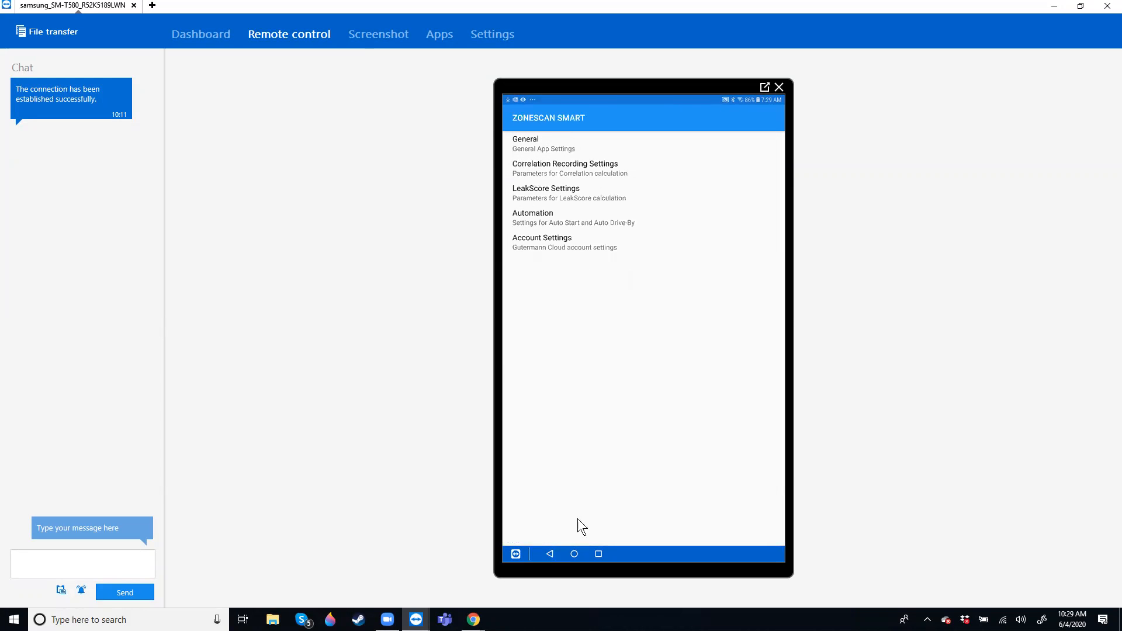
# Return to the main map screen and open the main navigation menu
pyautogui.click(549, 555)
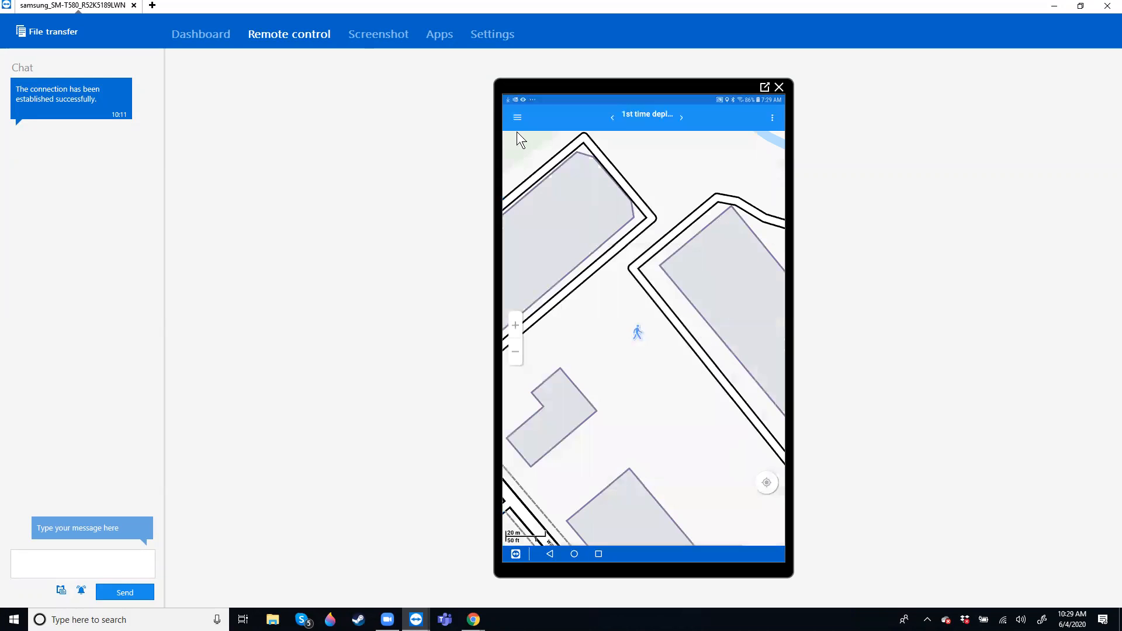
pyautogui.click(517, 119)
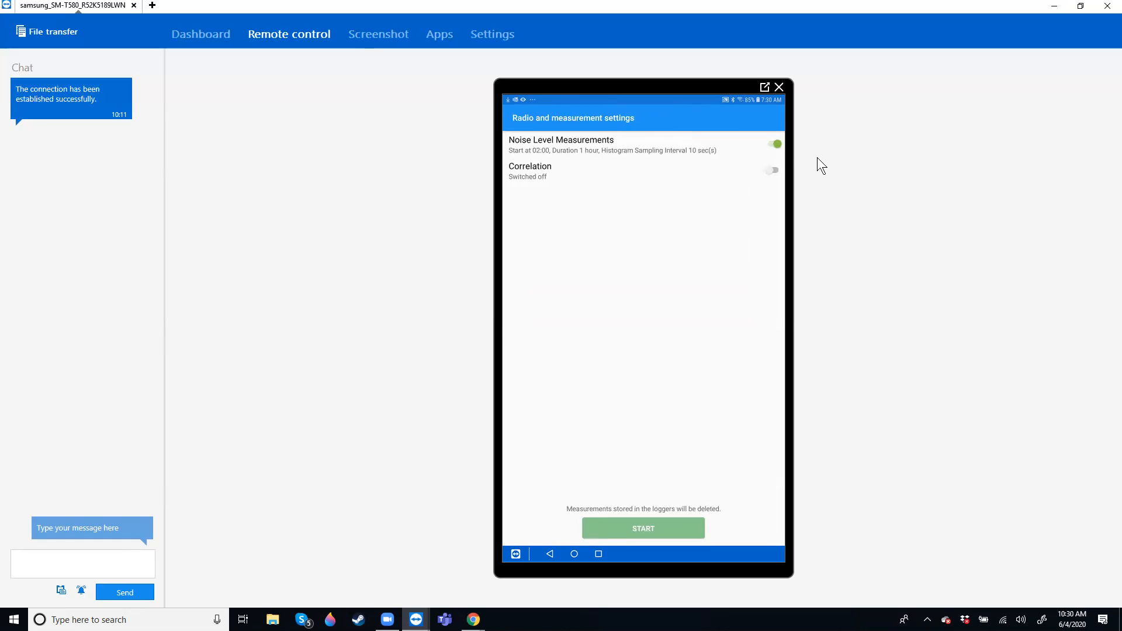
# Turn on Correlation measurements, starting 02:00 AM with 3 blocks of 12 sec
pyautogui.click(774, 171)
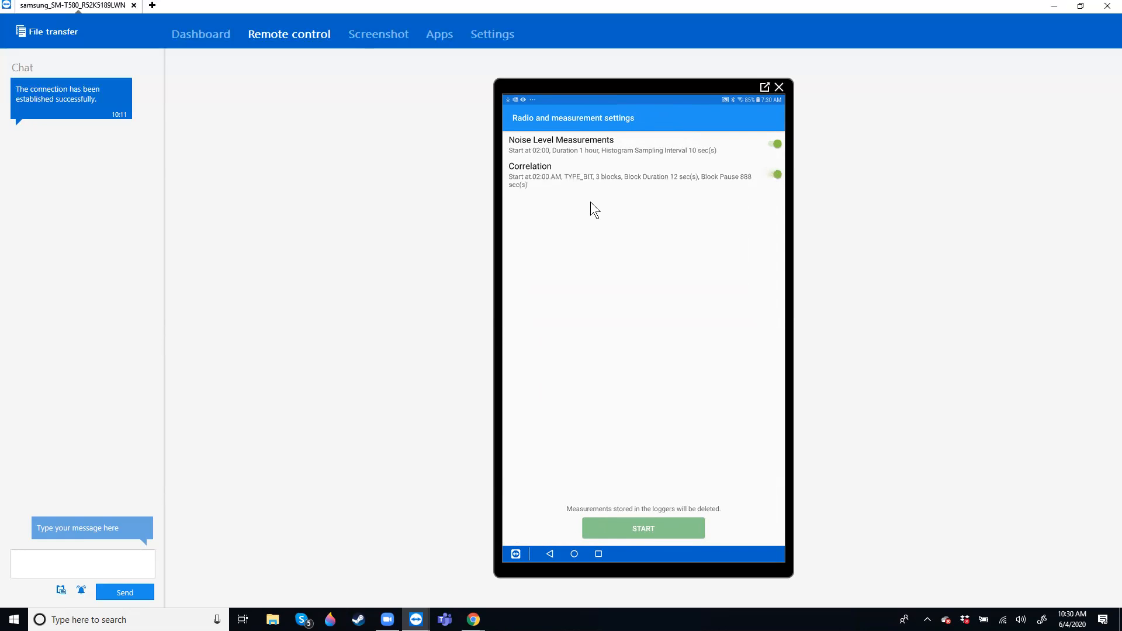
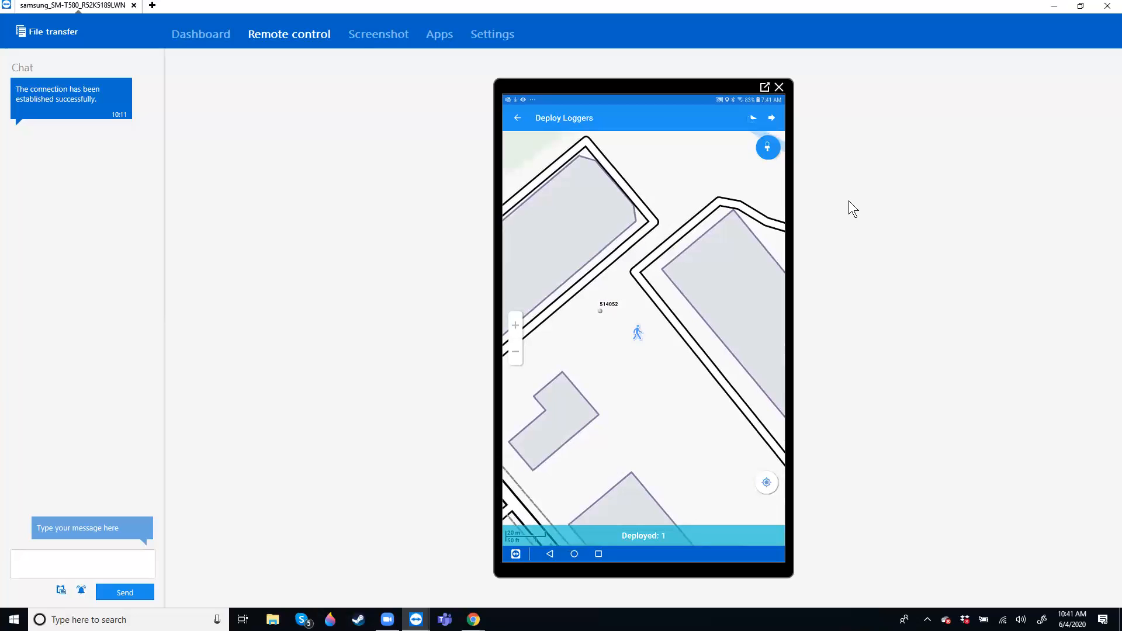
# Abort the logger deployment and return to the measurement map with logger 514052
pyautogui.click(514, 120)
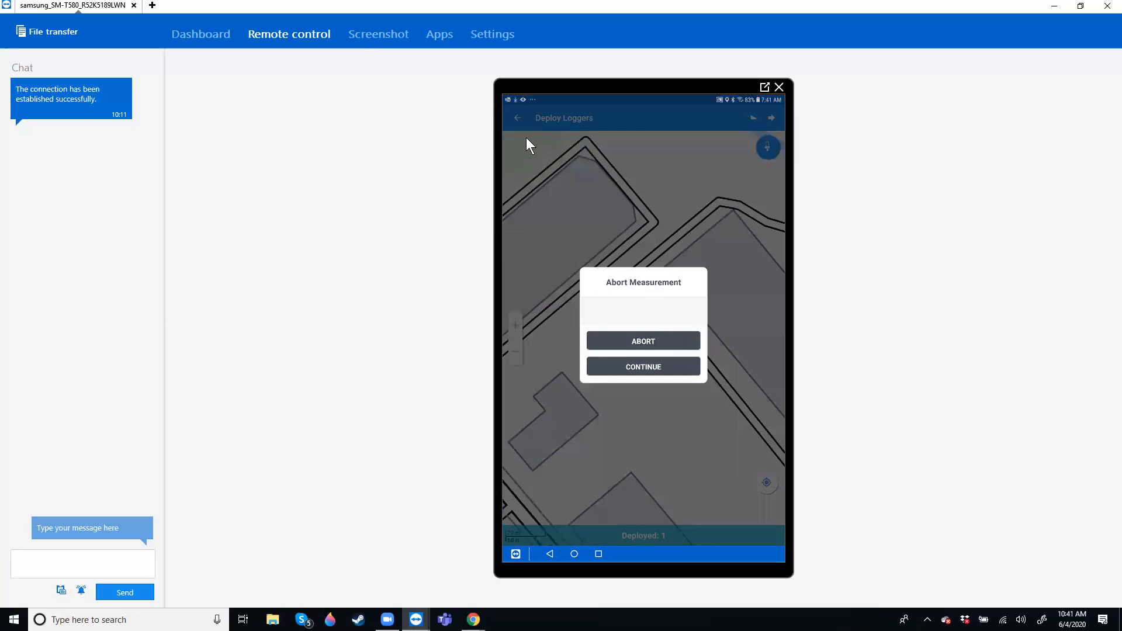
pyautogui.click(672, 341)
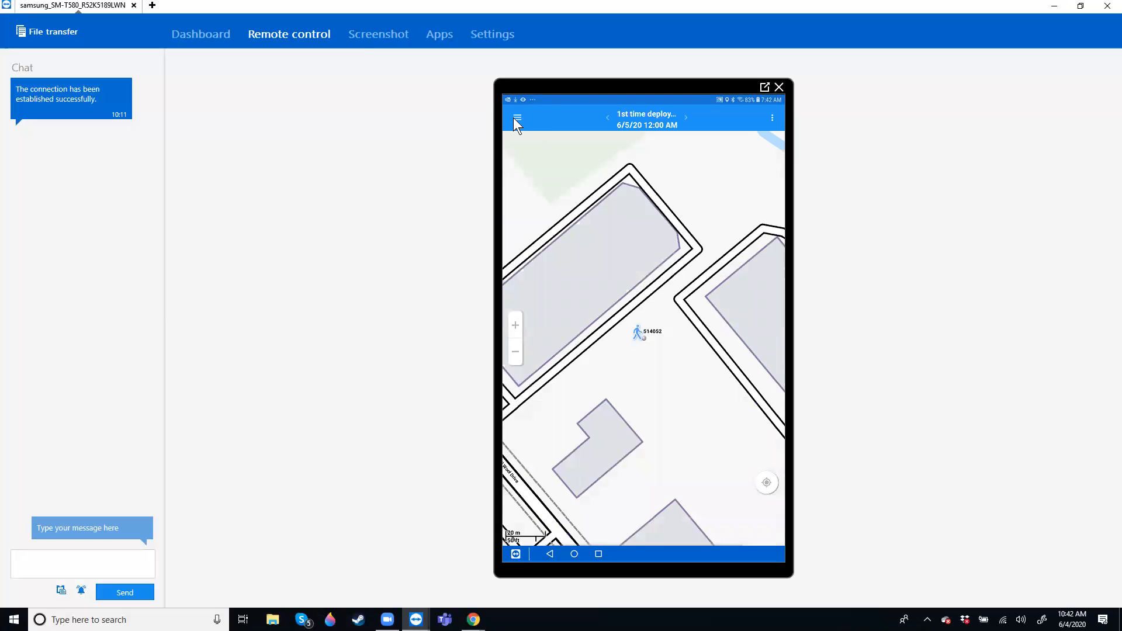
# Program all ten LoggerSet1 loggers and continue to their radio and measurement settings
pyautogui.click(515, 119)
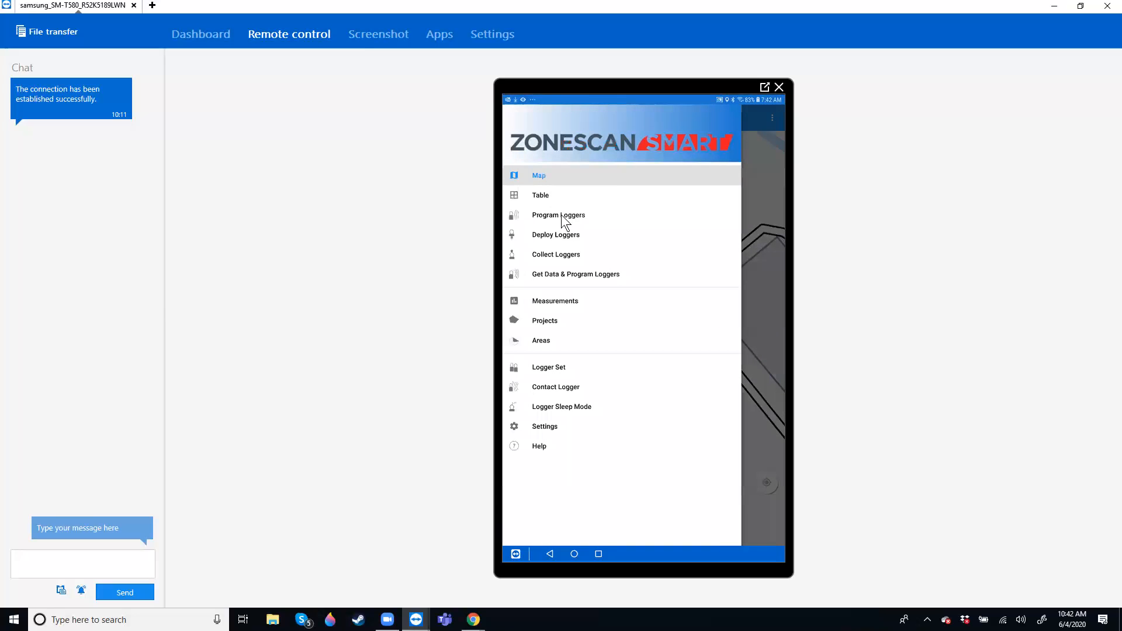
pyautogui.click(561, 215)
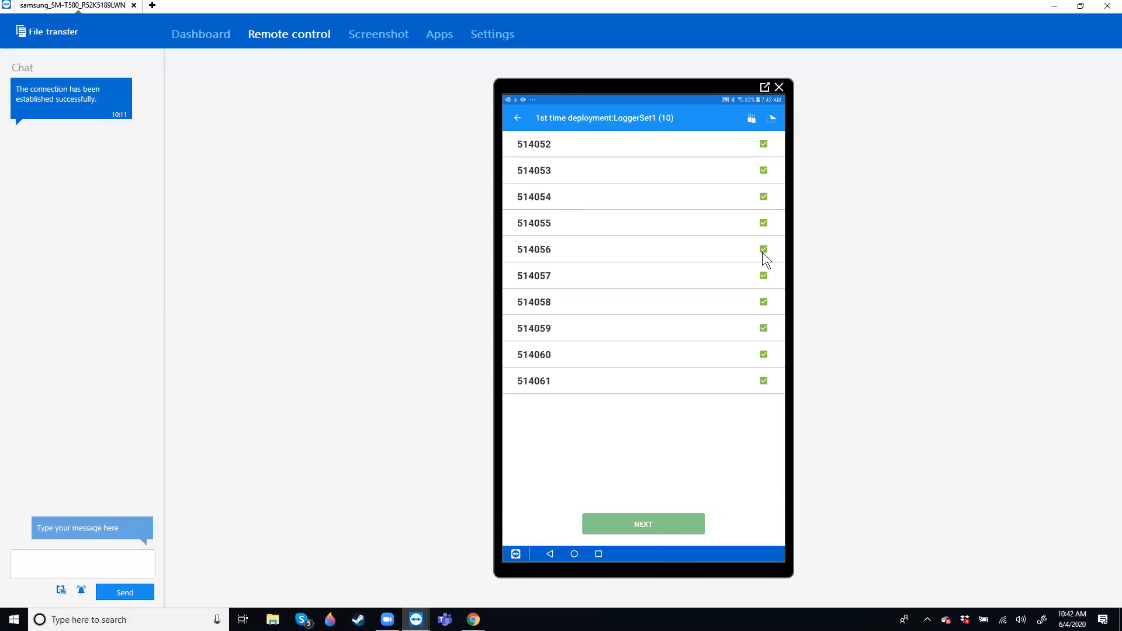
pyautogui.click(643, 524)
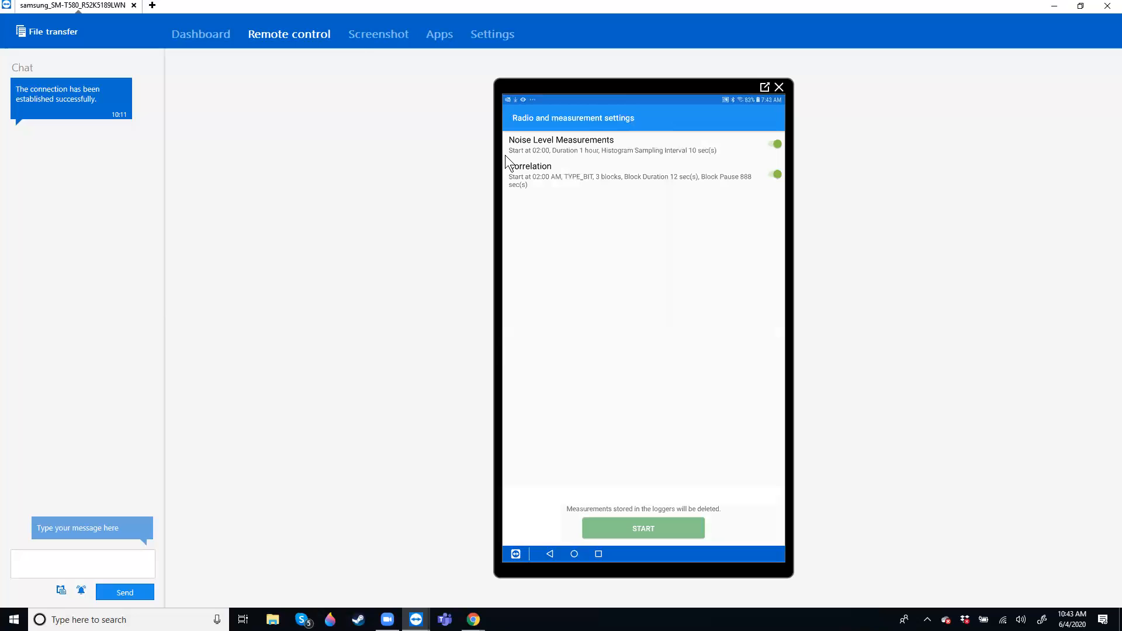
# Keep the noise level start time at 2:00 AM and go back to the LoggerSet1 list
pyautogui.click(548, 147)
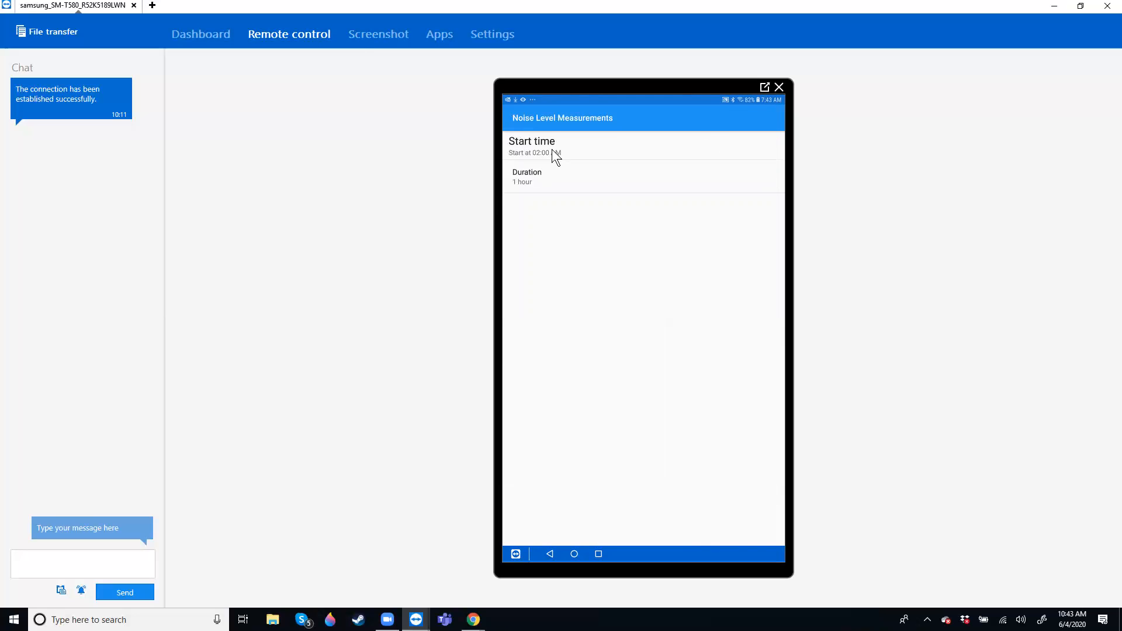
pyautogui.click(540, 146)
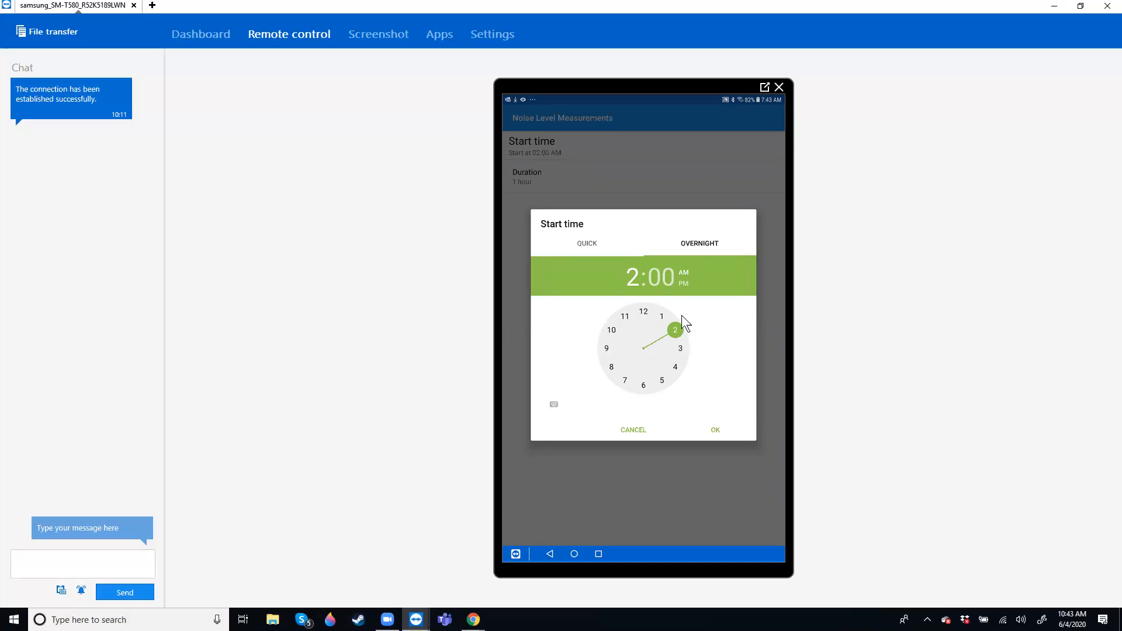
pyautogui.click(714, 430)
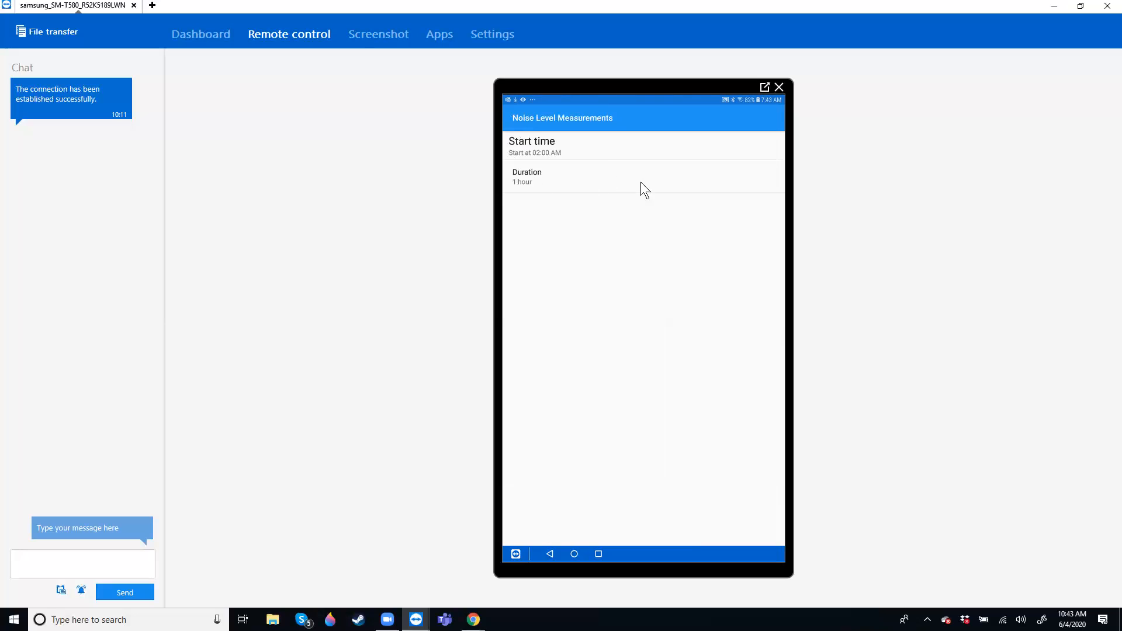
pyautogui.click(551, 553)
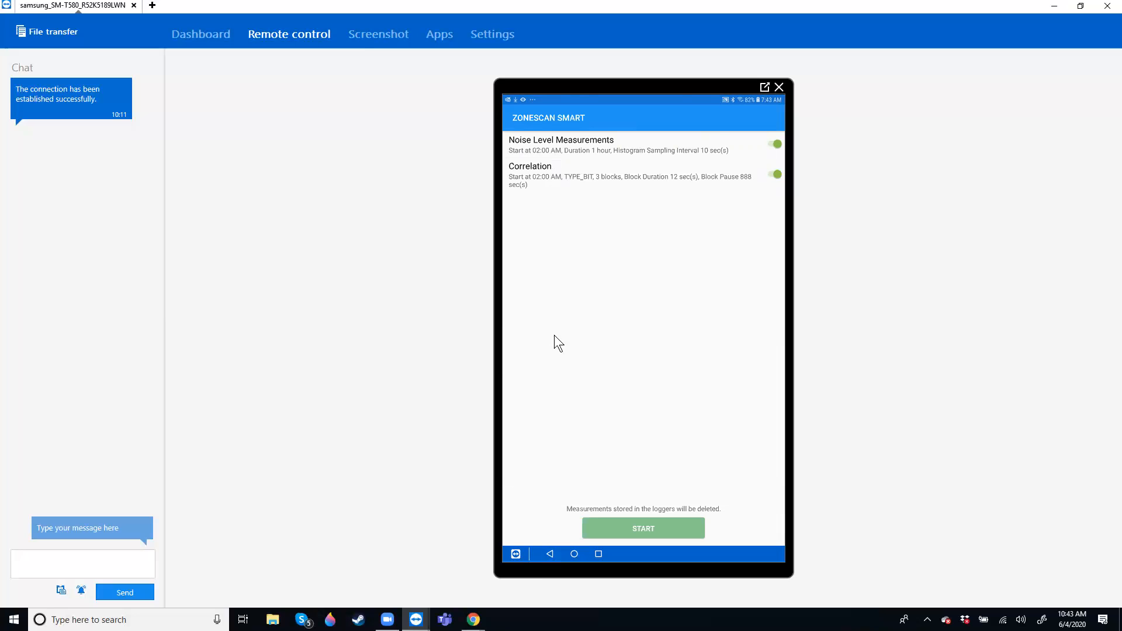
pyautogui.click(548, 554)
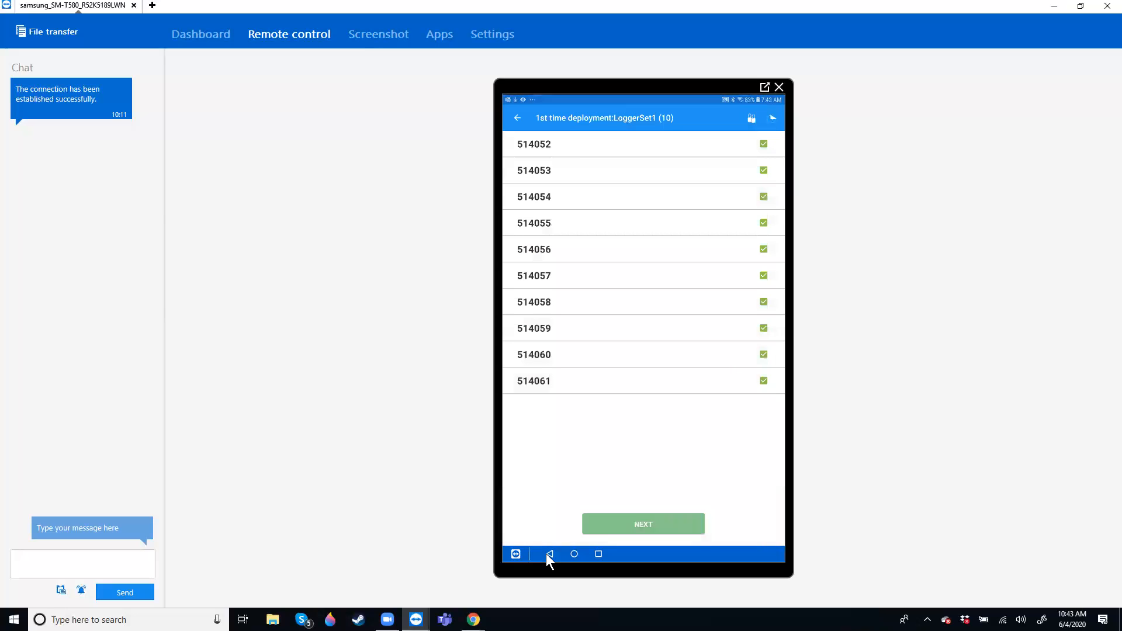
# Return to the map and open Deploy Loggers, showing logger 514052 deployed
pyautogui.click(549, 553)
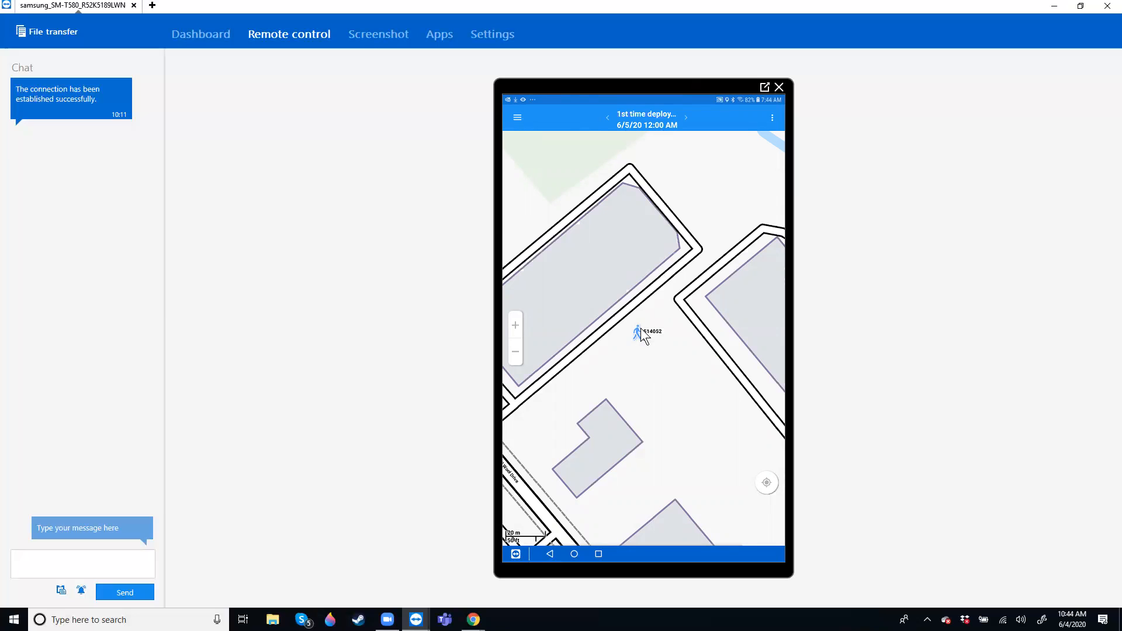
pyautogui.click(518, 118)
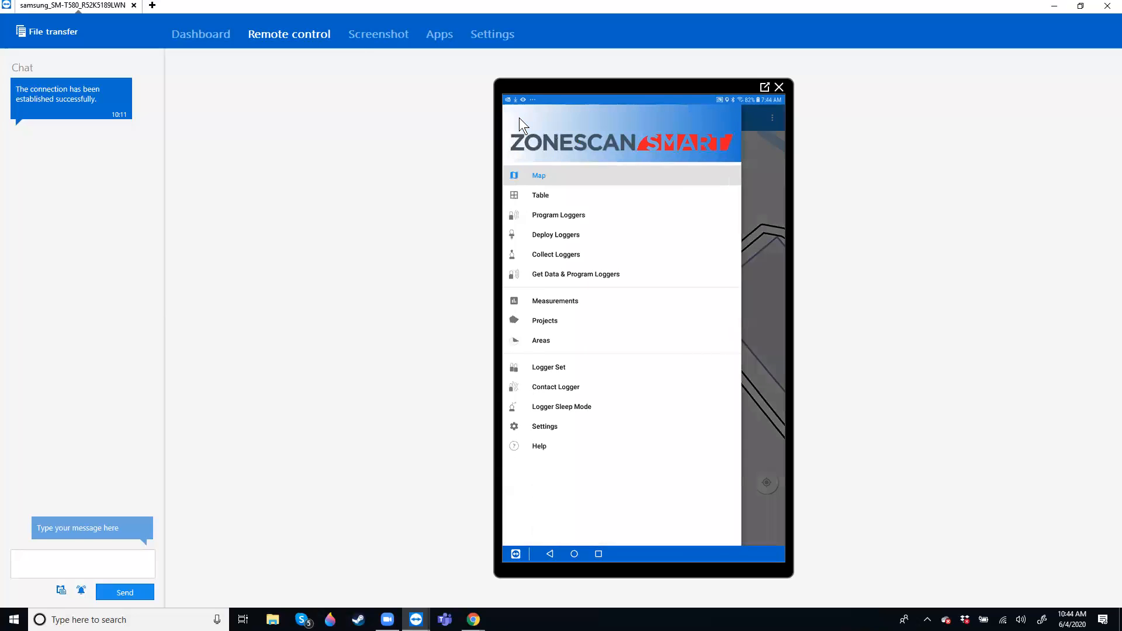
pyautogui.click(545, 234)
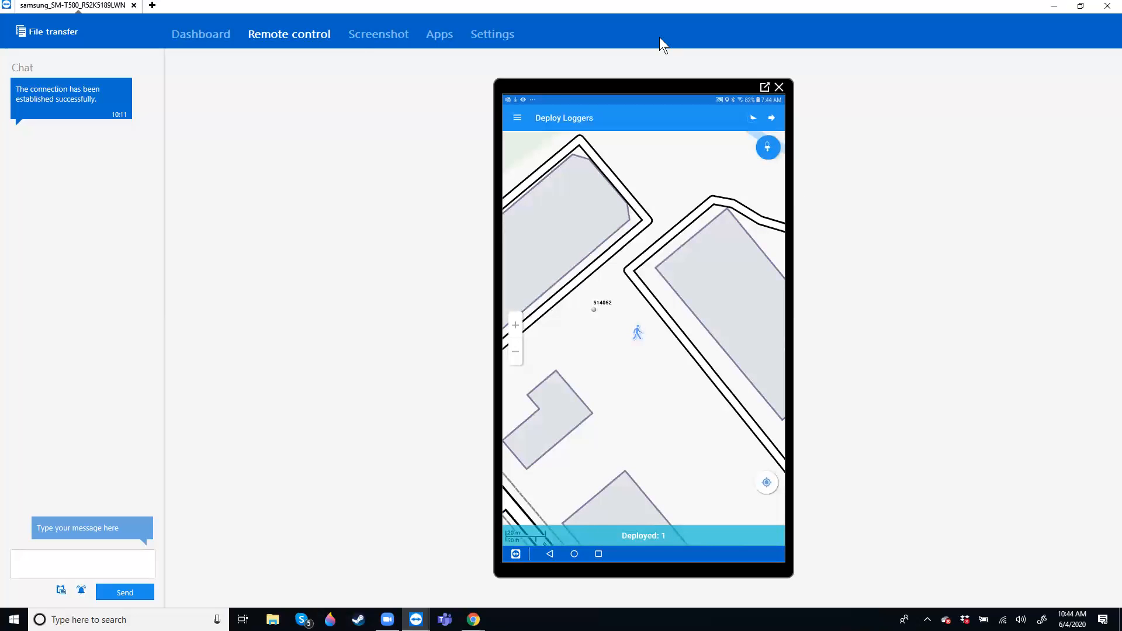
# End the tablet remote session, dismiss the sponsored session notice, and close TeamViewer
pyautogui.click(517, 119)
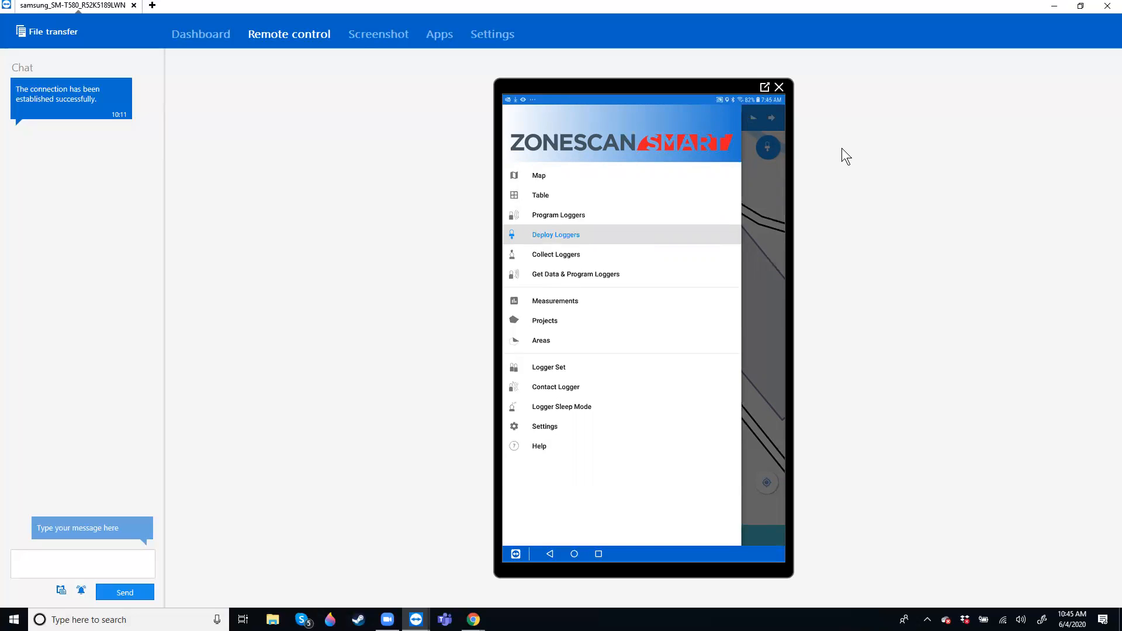
pyautogui.click(779, 87)
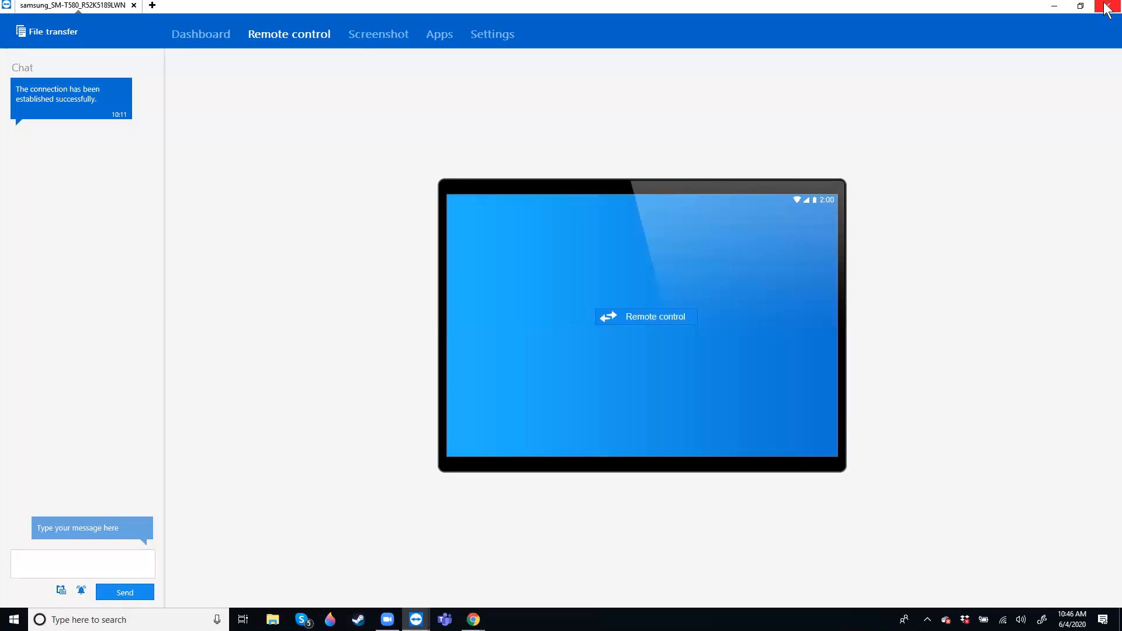
pyautogui.click(1108, 9)
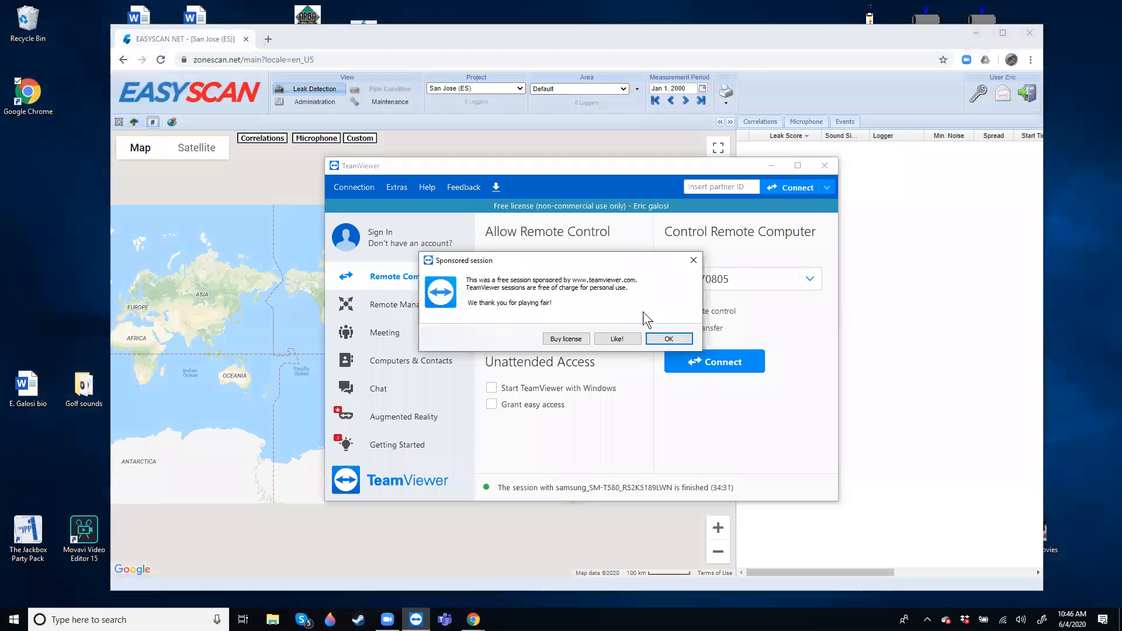
pyautogui.click(664, 338)
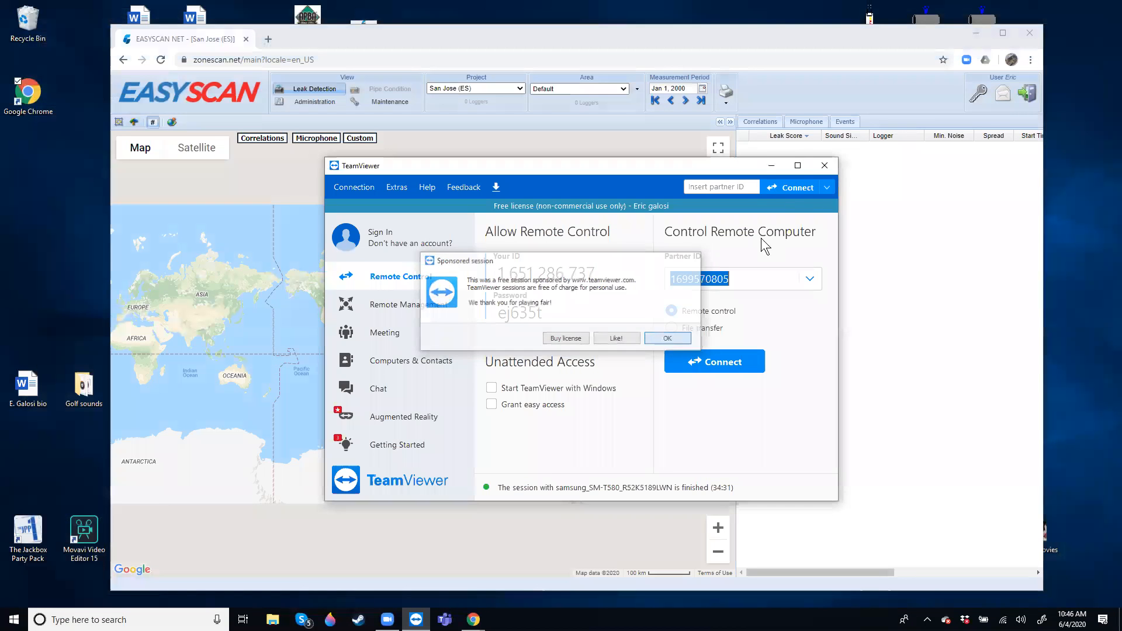
pyautogui.click(824, 168)
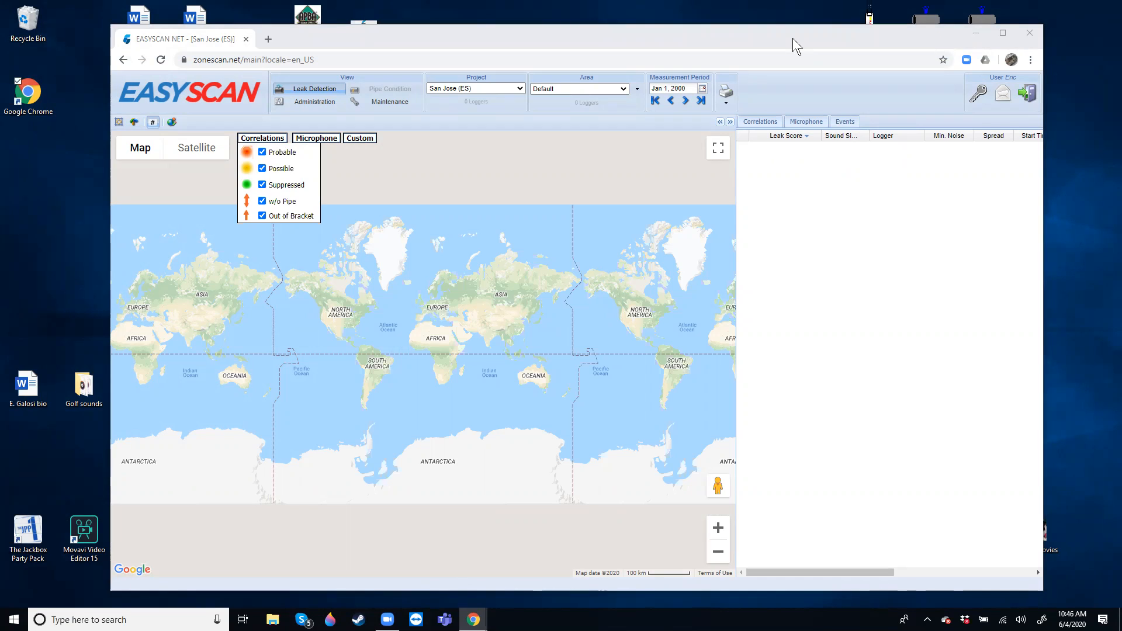
# Show the Microphone leak categories legend on the San Jose (ES) Leak Detection map
pyautogui.click(316, 138)
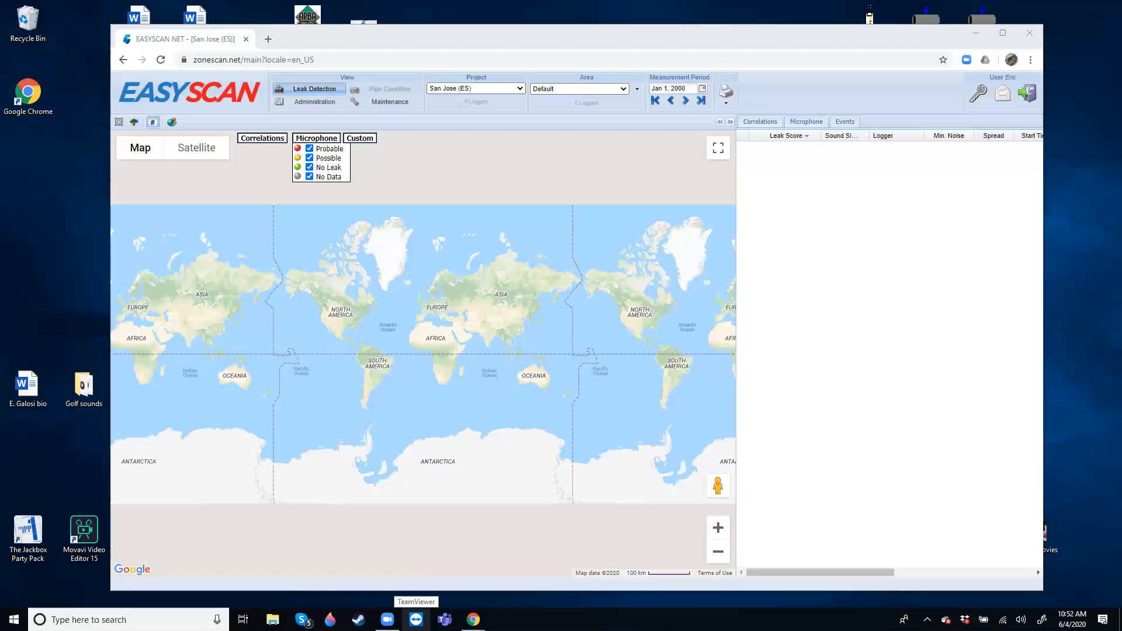
# Reconnect TeamViewer to the Samsung tablet using its Partner ID
pyautogui.click(416, 620)
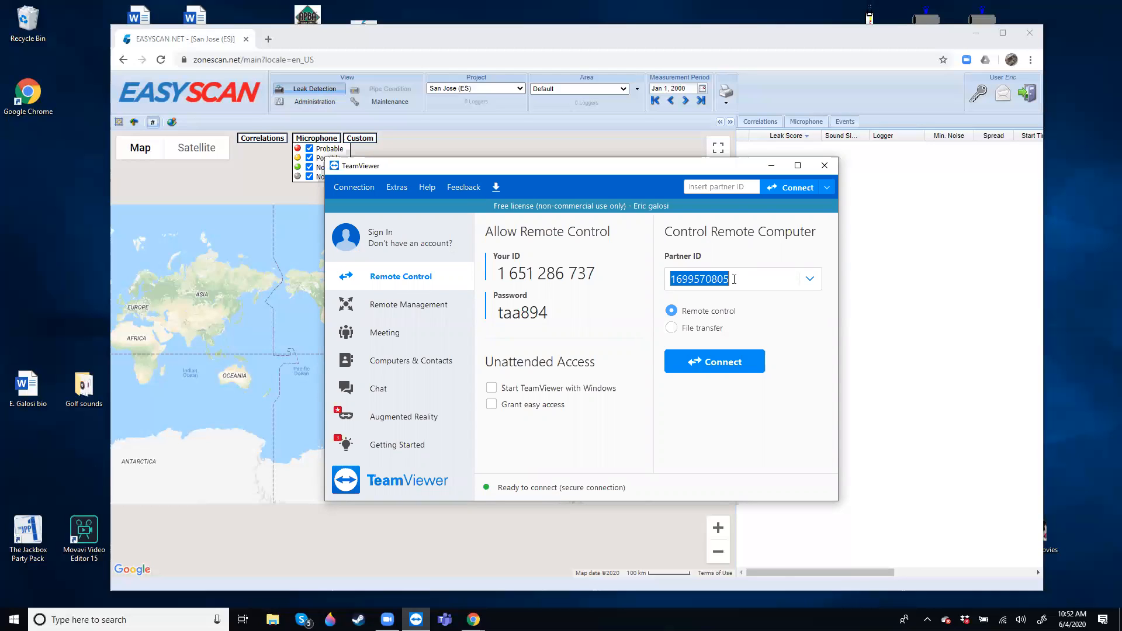
pyautogui.click(721, 363)
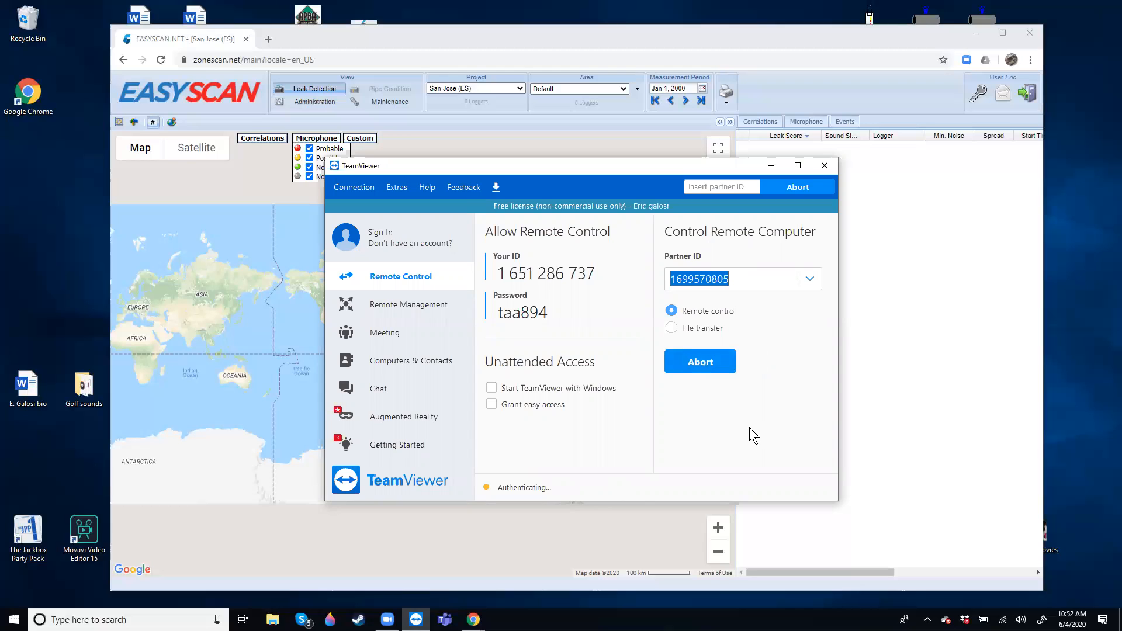
pyautogui.click(669, 367)
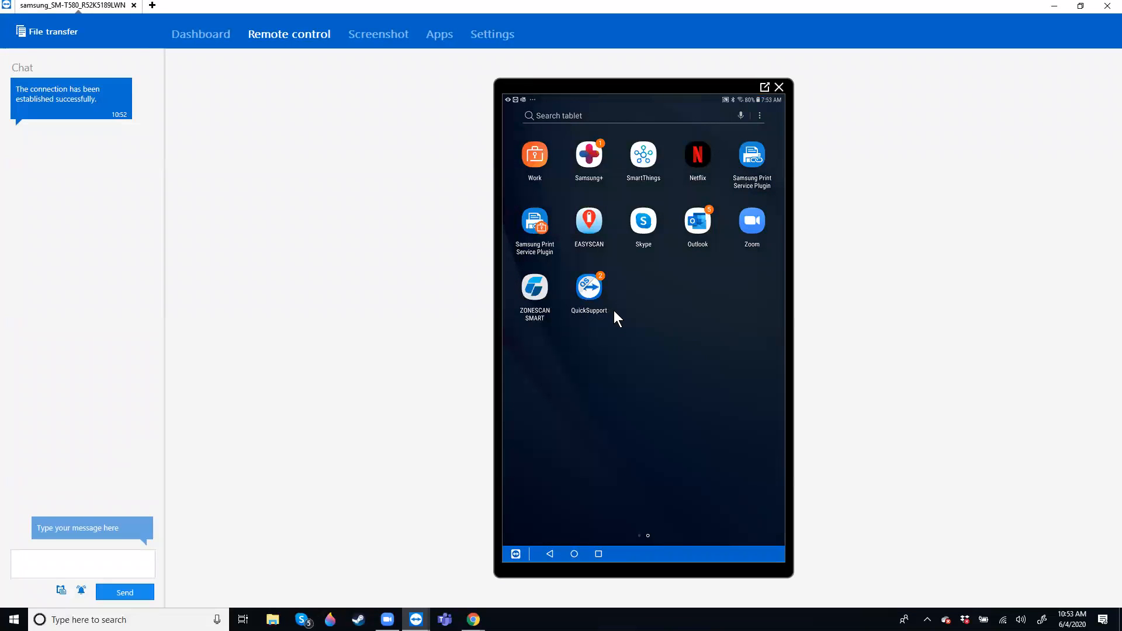
# Launch EASYSCAN on the tablet and change its map to California
pyautogui.click(588, 222)
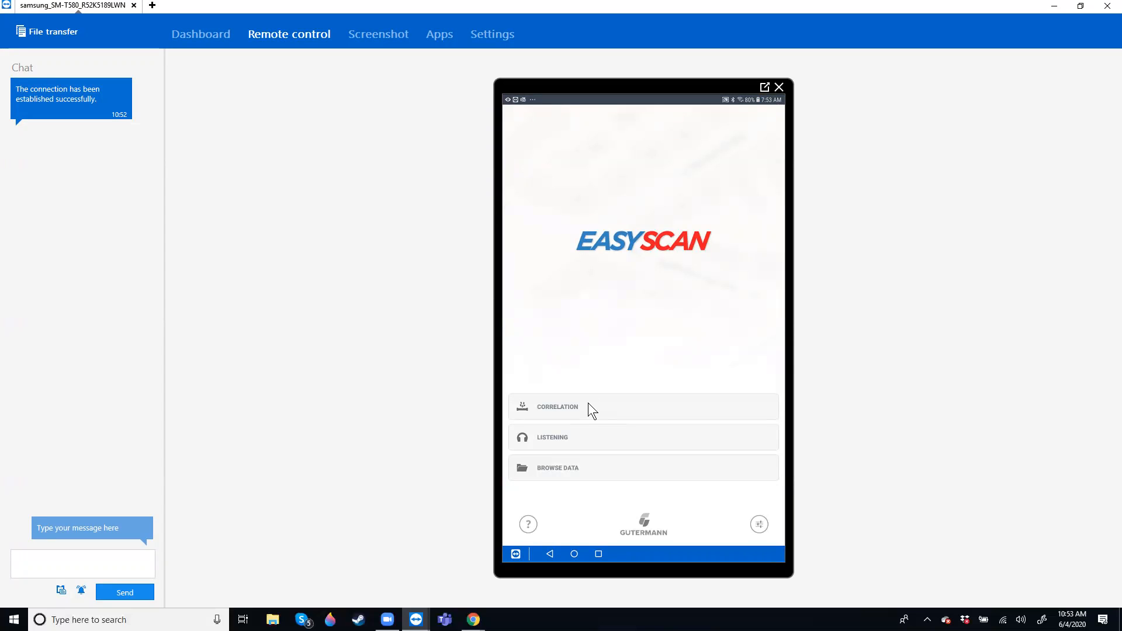
pyautogui.click(763, 525)
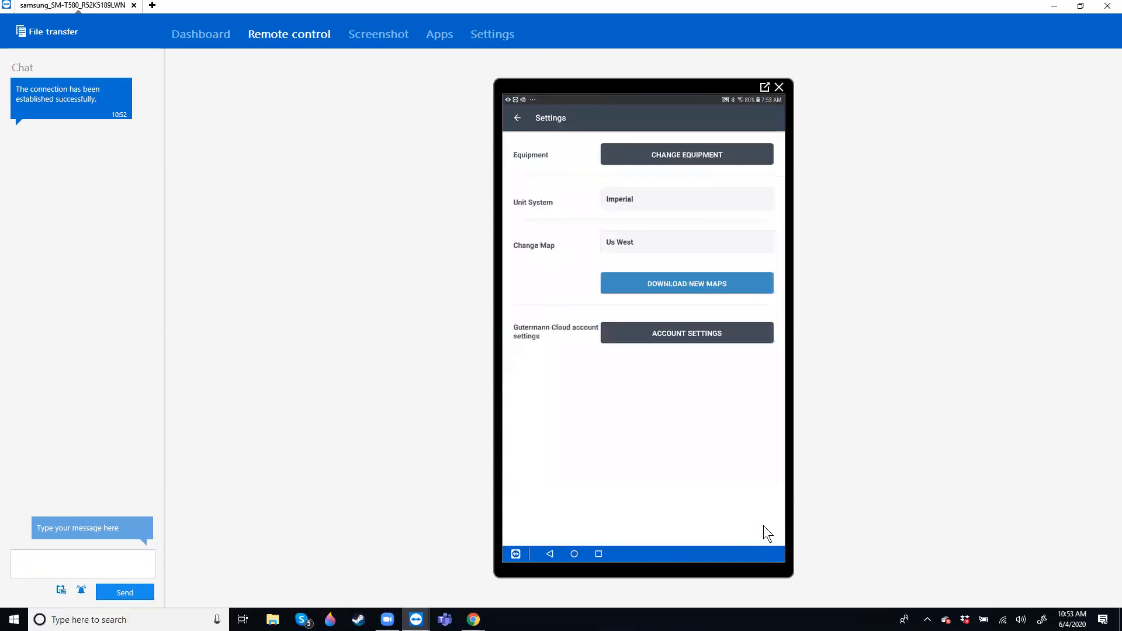
pyautogui.click(635, 243)
pyautogui.click(638, 283)
# Open the Server project entry in Account Settings, then minimize the remote window
pyautogui.click(681, 334)
pyautogui.click(551, 163)
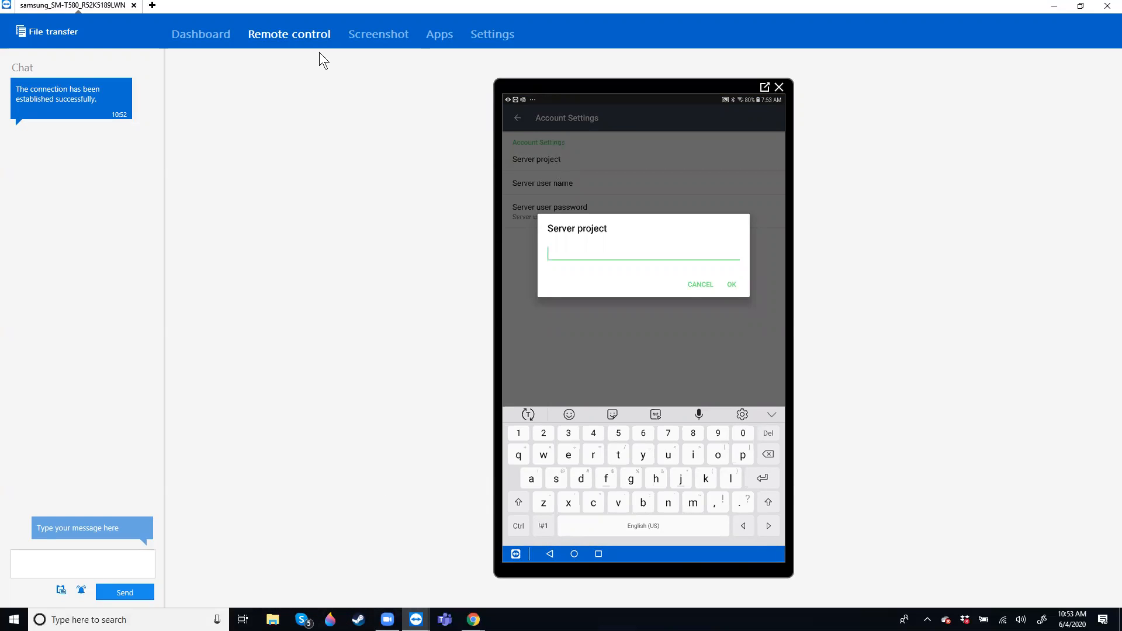
pyautogui.click(1055, 10)
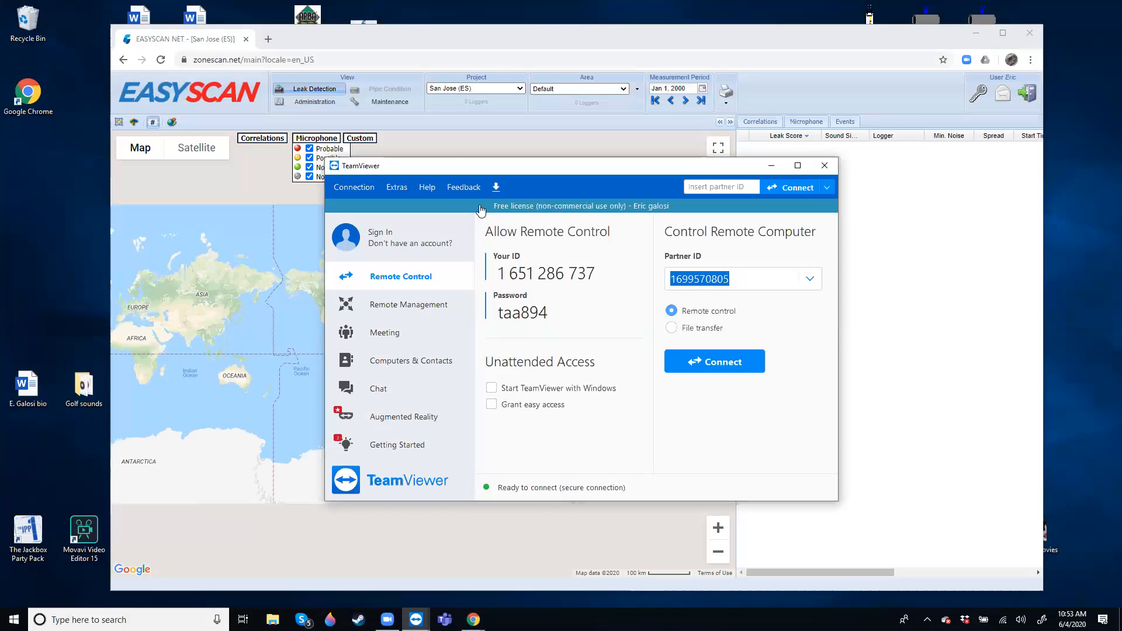
# Read the 'San Jose Easyscan Temp Log In' email in Gmail, then close Chrome
pyautogui.doubleClick(29, 99)
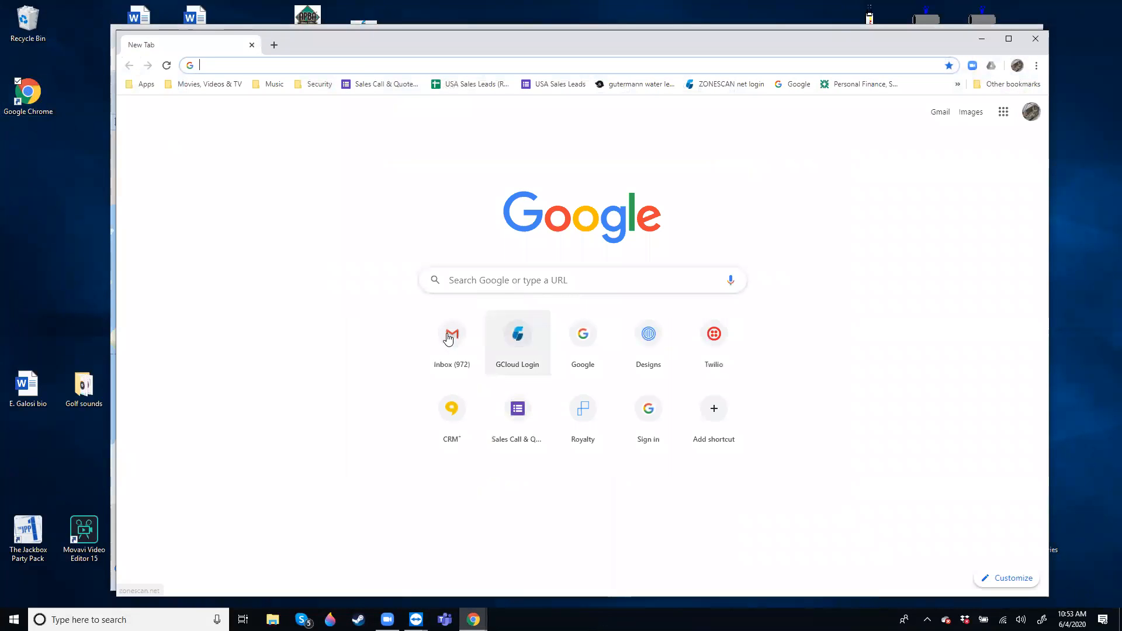
pyautogui.click(448, 334)
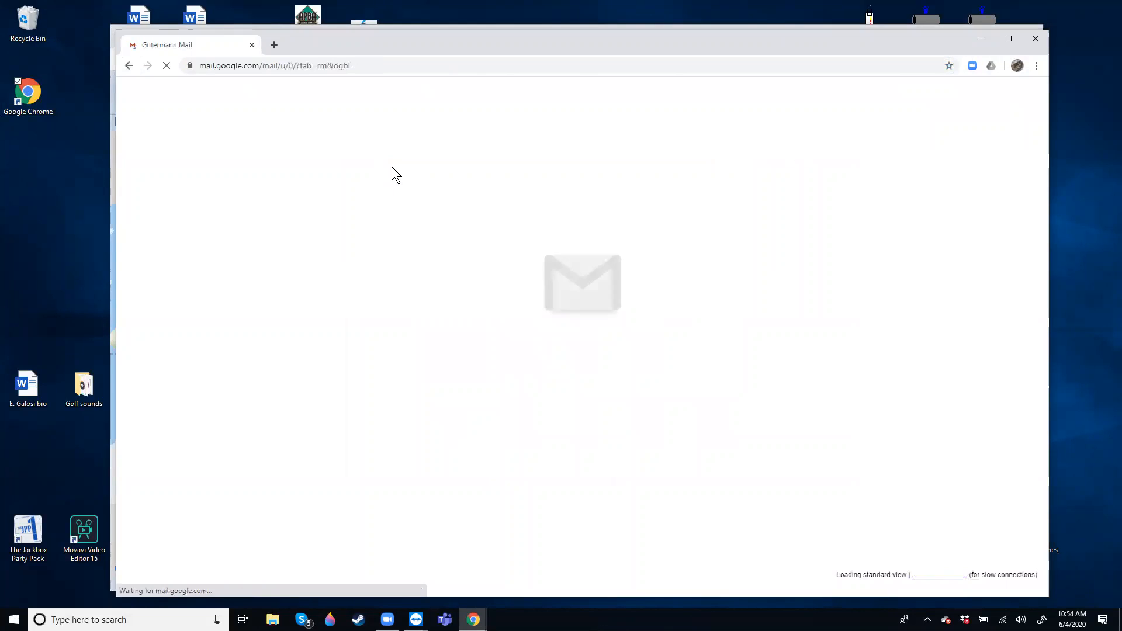
pyautogui.click(499, 153)
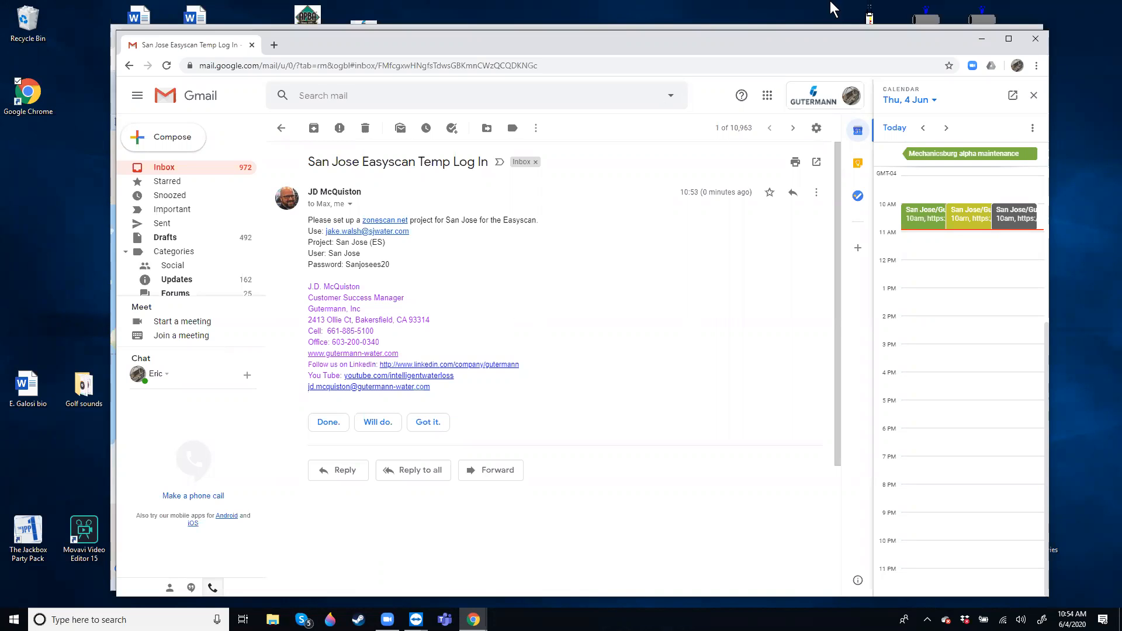
pyautogui.click(1036, 39)
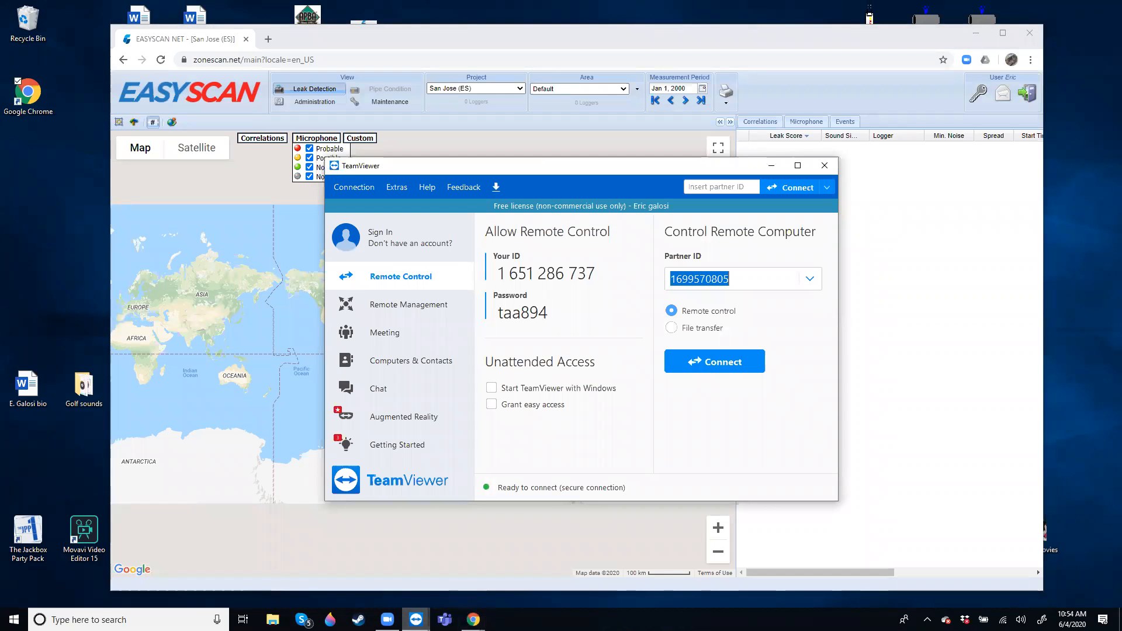
# Back in the tablet session, set the Server project to 'San Jose (ES)'
pyautogui.moveTo(416, 620)
pyautogui.click(434, 587)
pyautogui.click(458, 542)
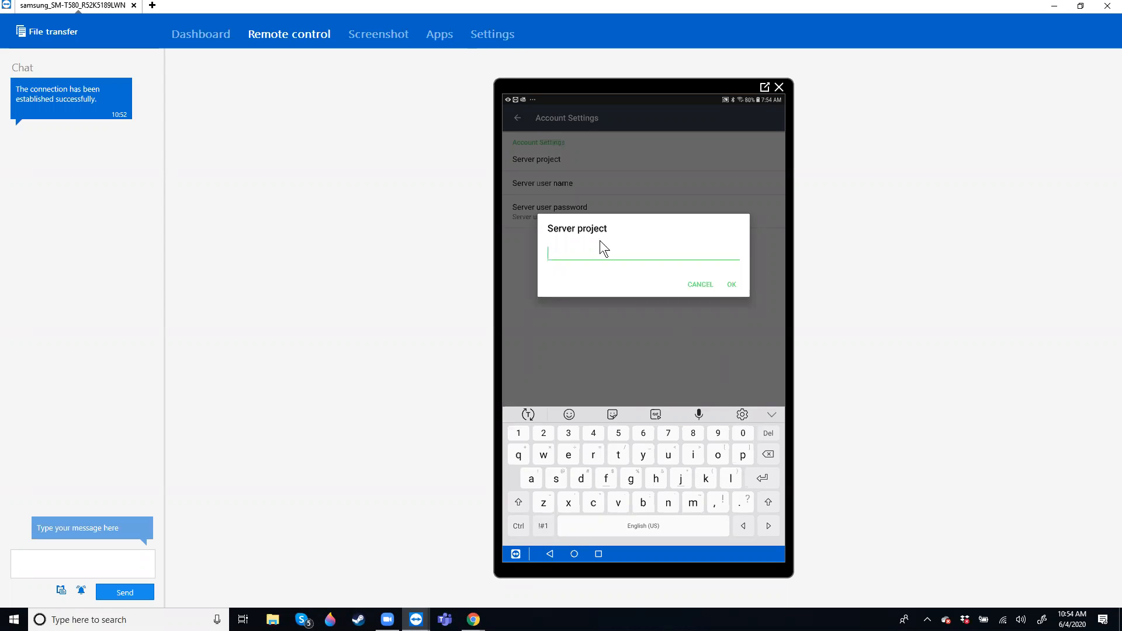
pyautogui.click(572, 339)
pyautogui.click(553, 164)
pyautogui.write('San ')
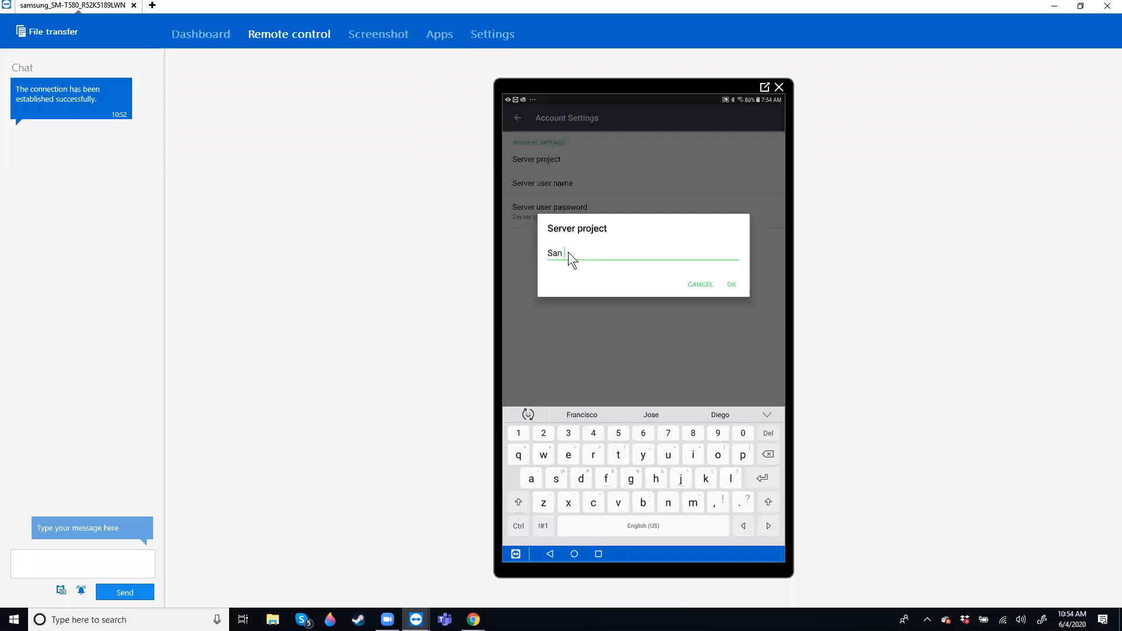
pyautogui.write('Jose (ES)')
pyautogui.click(731, 283)
# Set the server user name to 'San Jose' and save the server user password
pyautogui.click(549, 197)
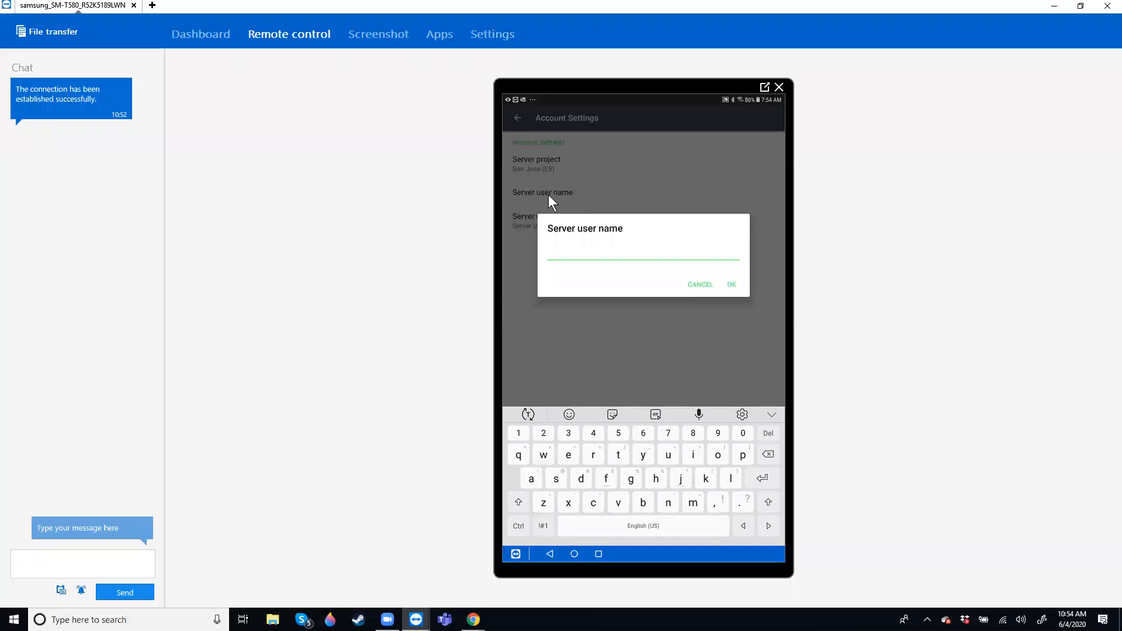
pyautogui.write('San Jose')
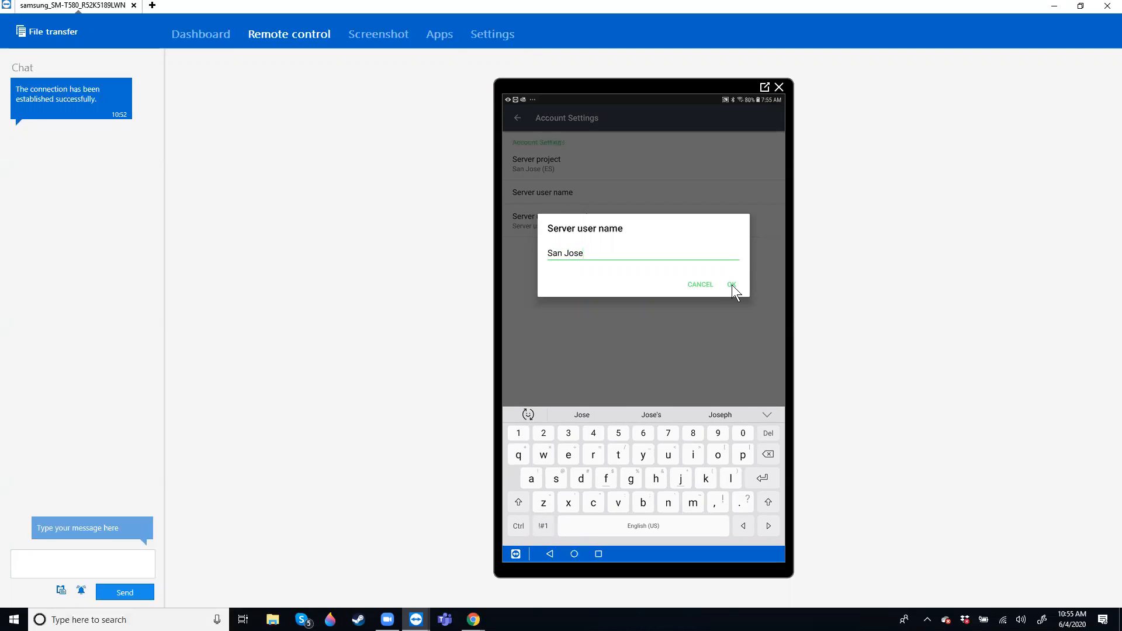
pyautogui.click(732, 286)
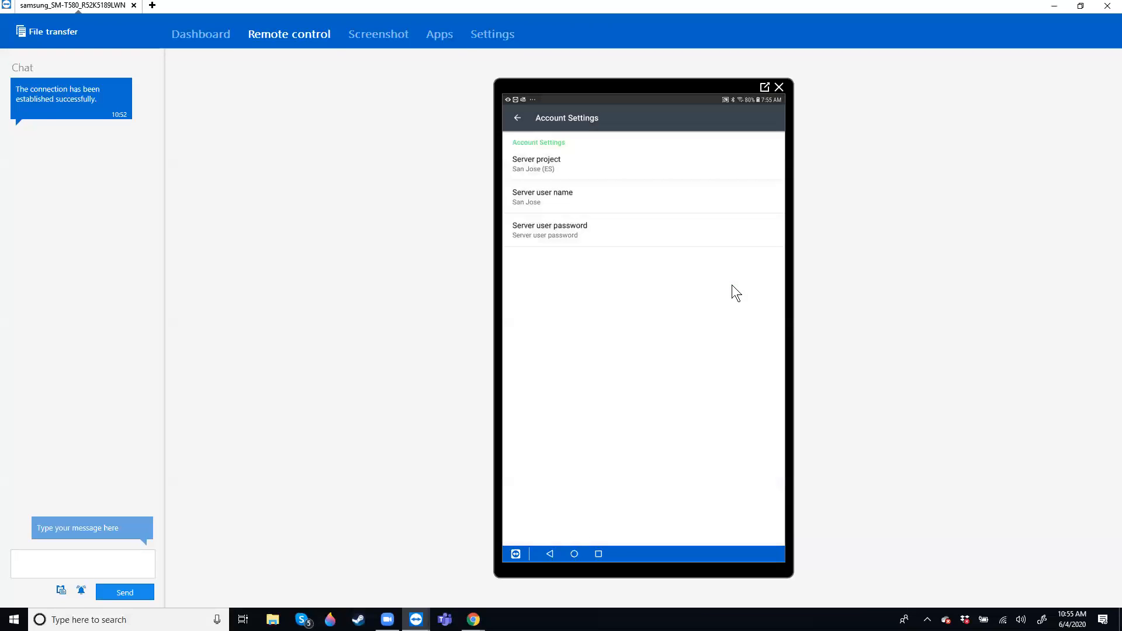
pyautogui.click(535, 229)
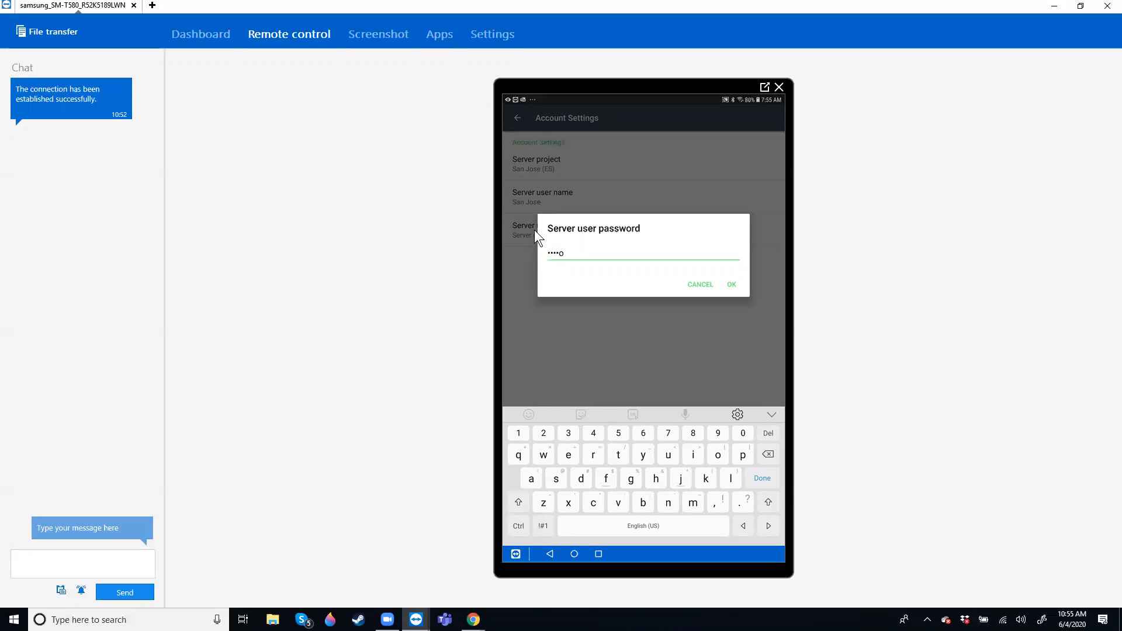
pyautogui.click(732, 284)
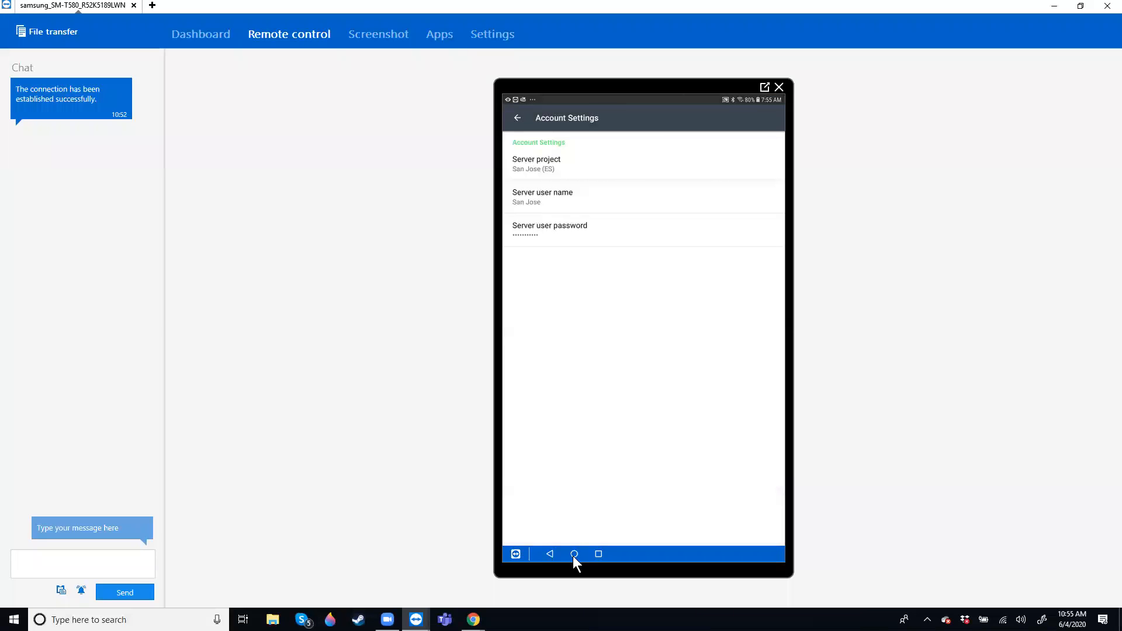
# Go back to Settings and change equipment to company SJWATER with link serial number 3500025
pyautogui.click(517, 118)
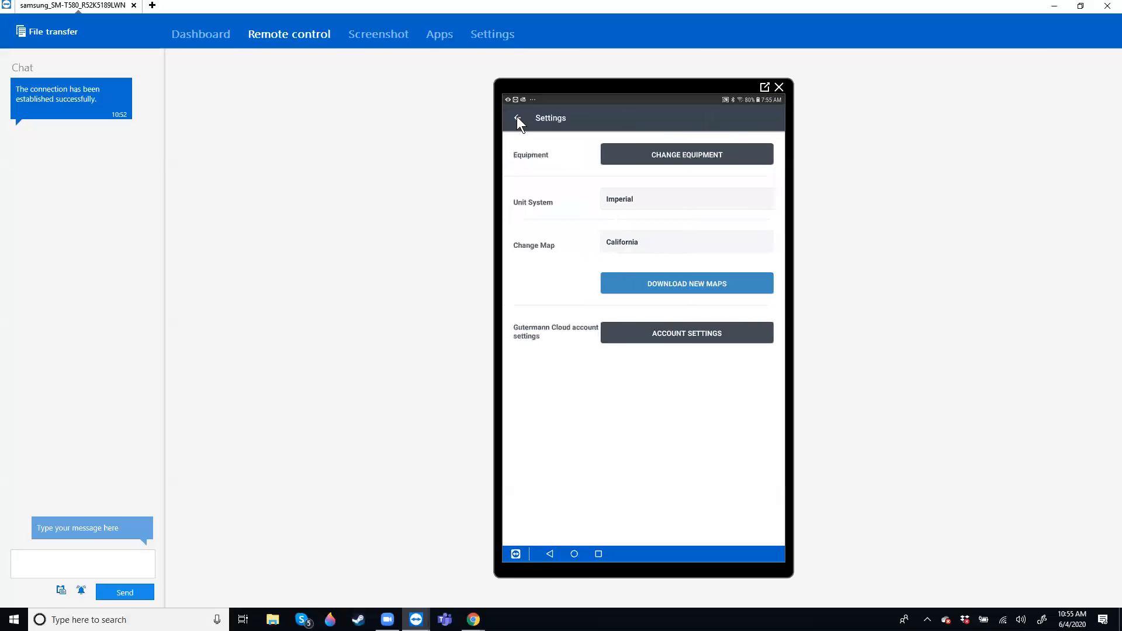
pyautogui.click(633, 149)
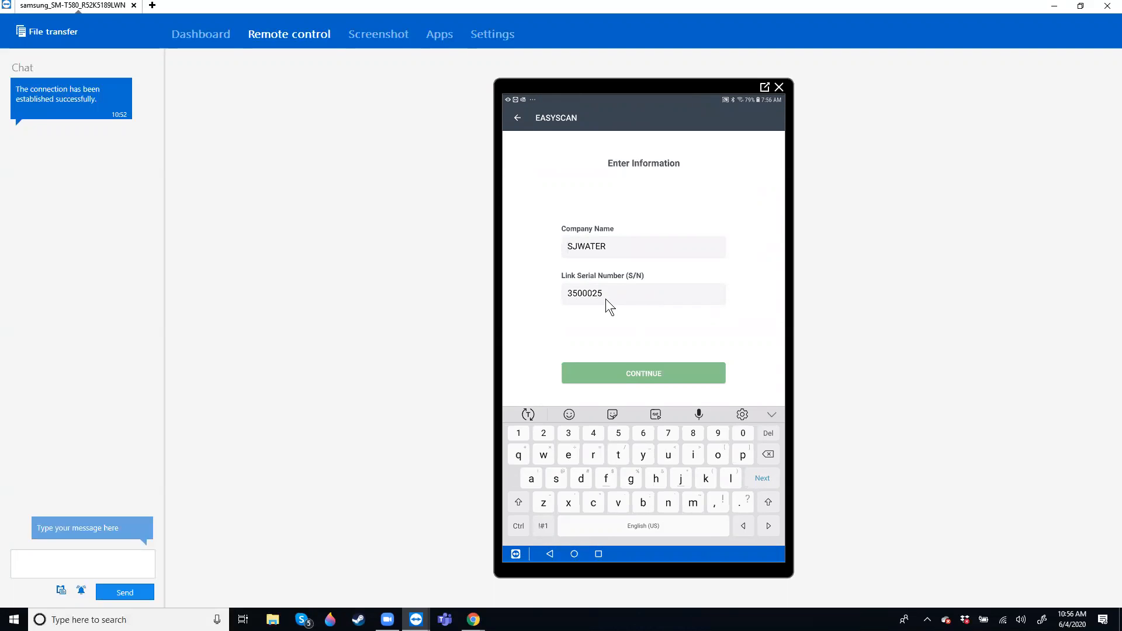
# Submit the link details, verify Bluetooth pairing, and connect the EASYSCAN link to reach sensors 2500054/2500053
pyautogui.click(619, 375)
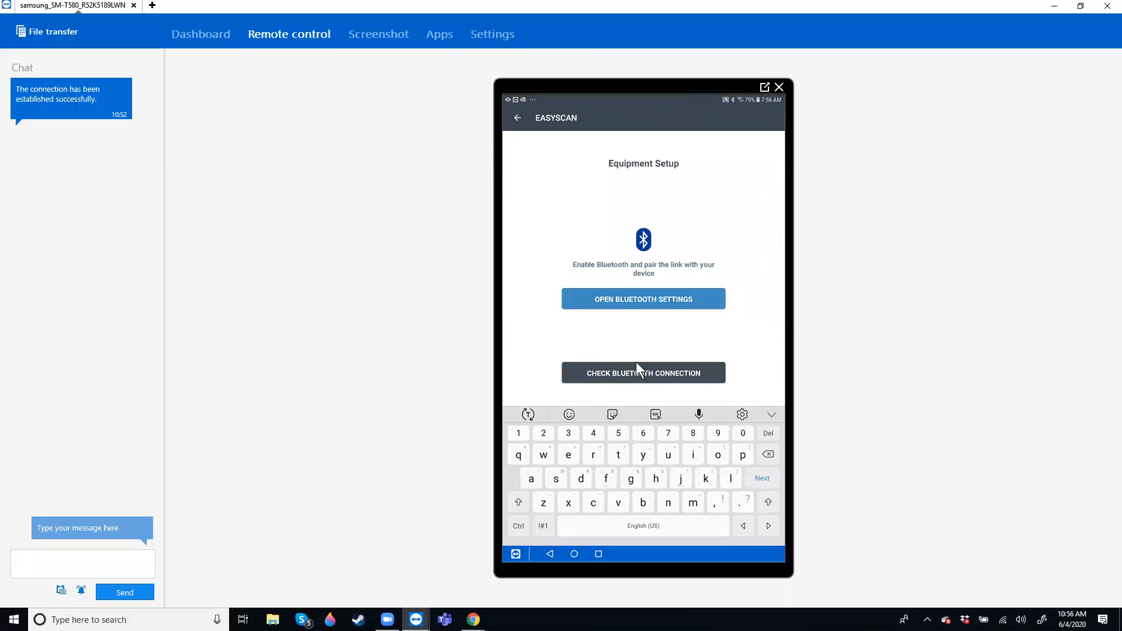
pyautogui.click(659, 300)
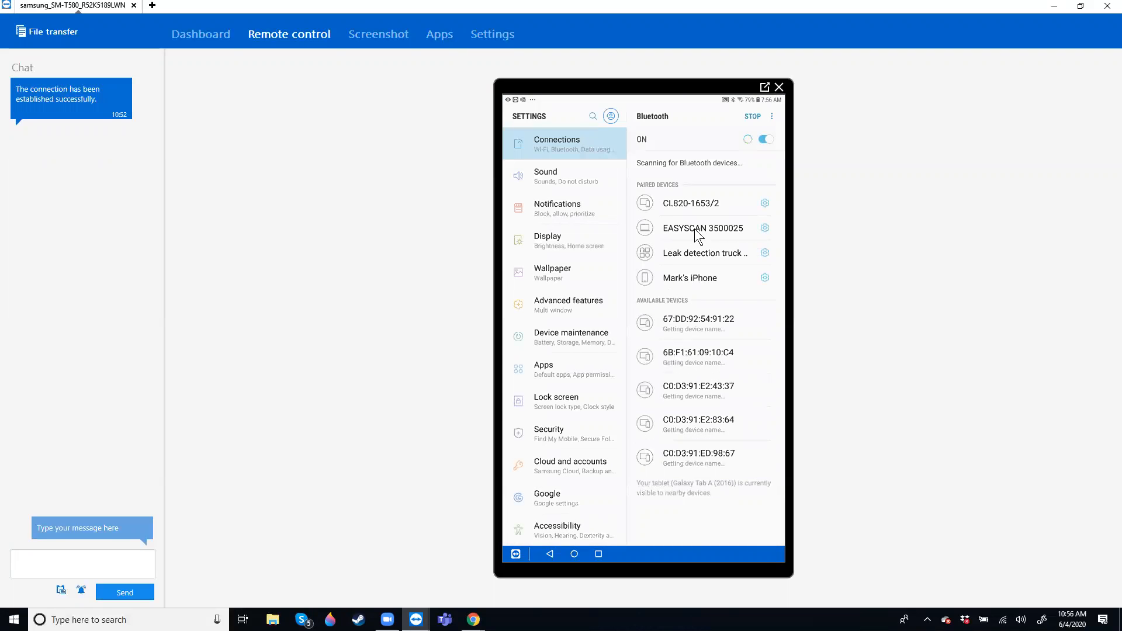
pyautogui.click(549, 553)
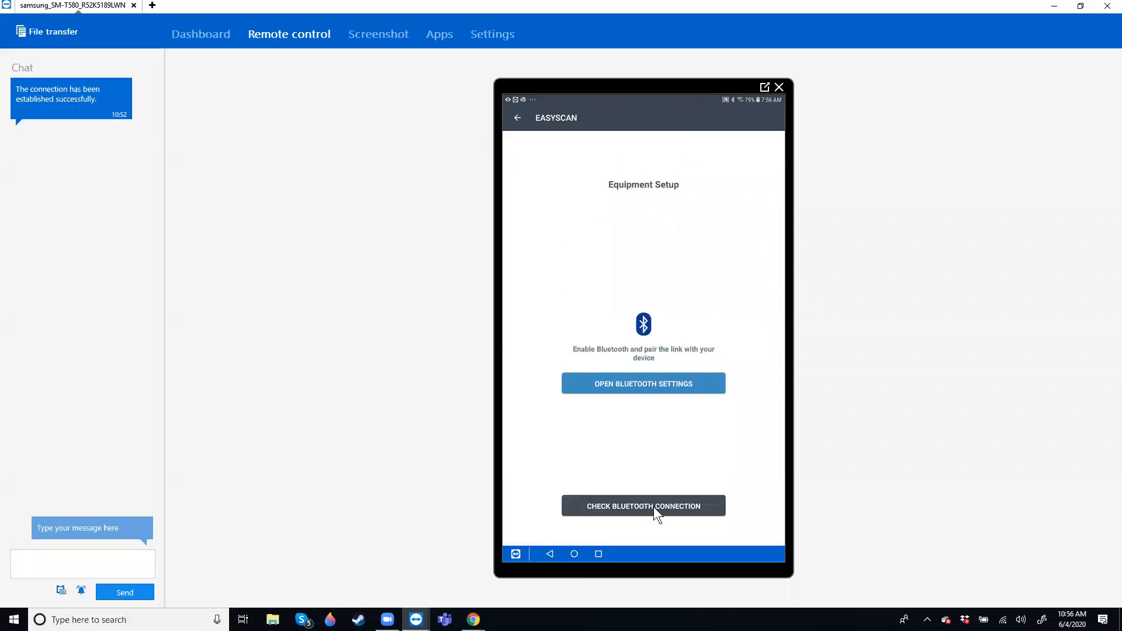
pyautogui.click(651, 507)
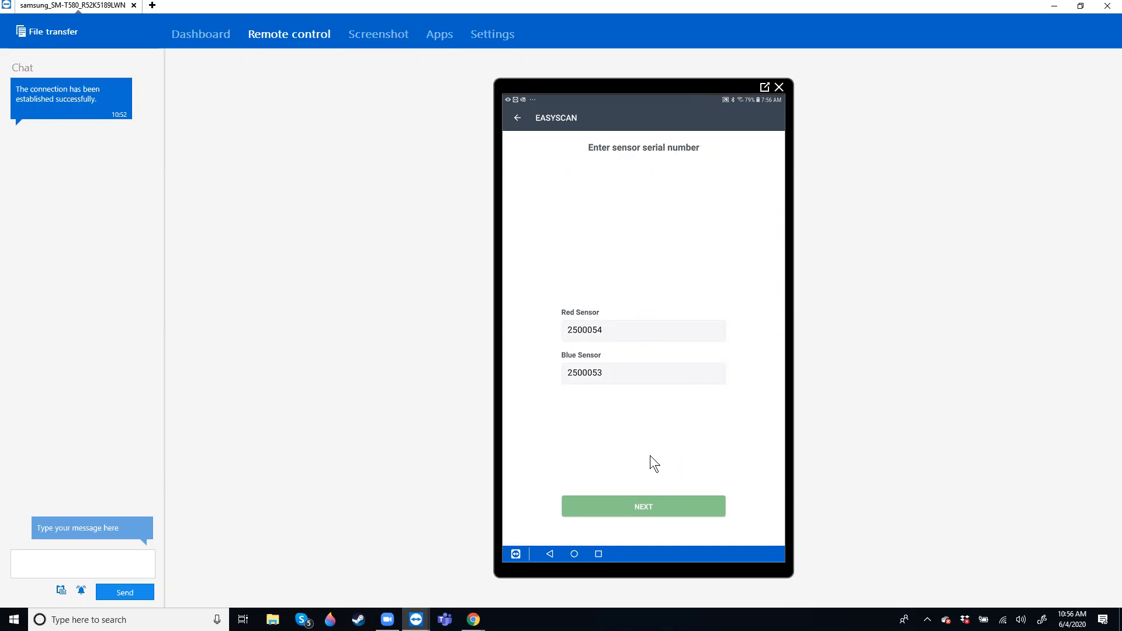
# Accept red sensor 2500054 and blue sensor 2500053, then begin a new correlation
pyautogui.click(659, 504)
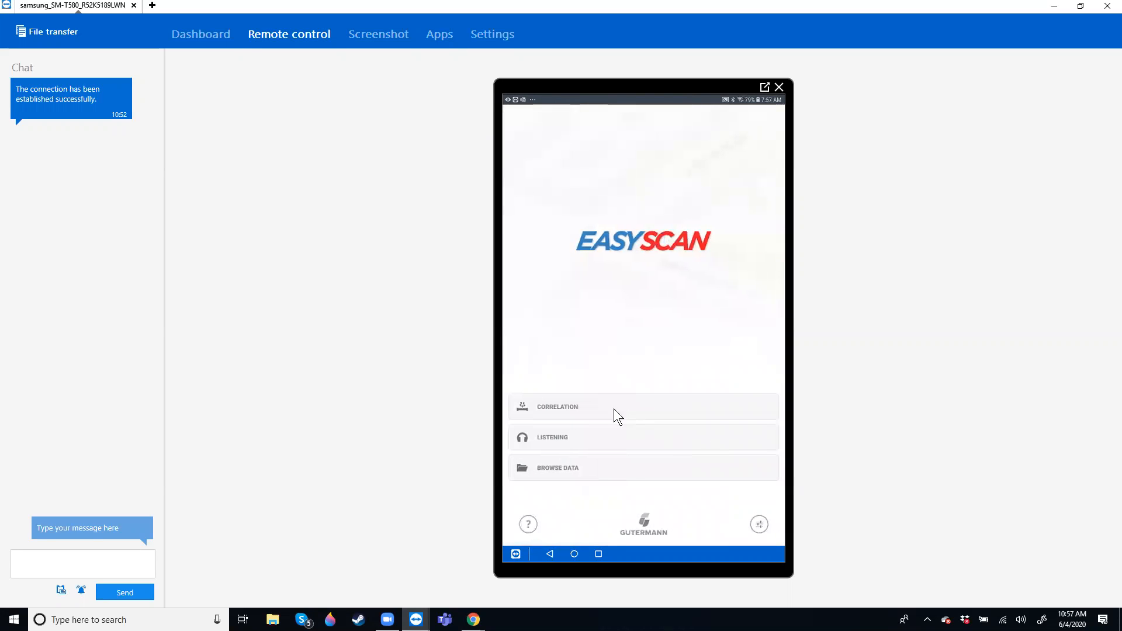
pyautogui.click(587, 405)
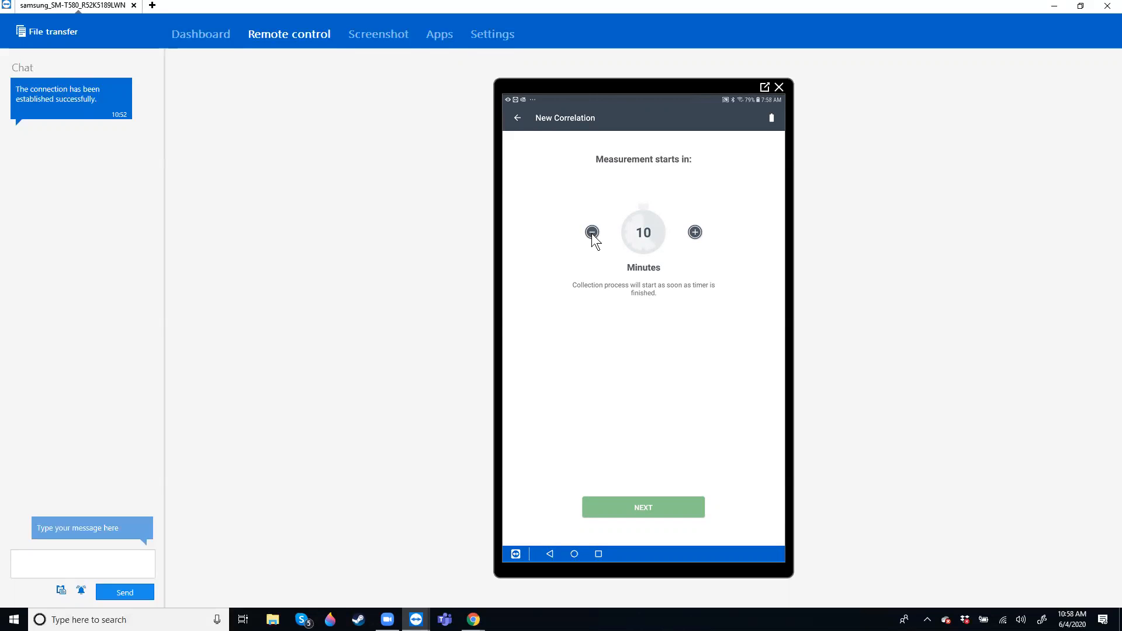
# Lower the measurement start delay step by step from 10 minutes to 2 minutes
pyautogui.click(592, 233)
pyautogui.click(591, 233)
pyautogui.click(592, 234)
pyautogui.click(591, 234)
pyautogui.click(592, 233)
pyautogui.click(591, 233)
pyautogui.click(592, 233)
# Program the red and blue sensors and get through the deployment tutorial
pyautogui.click(655, 510)
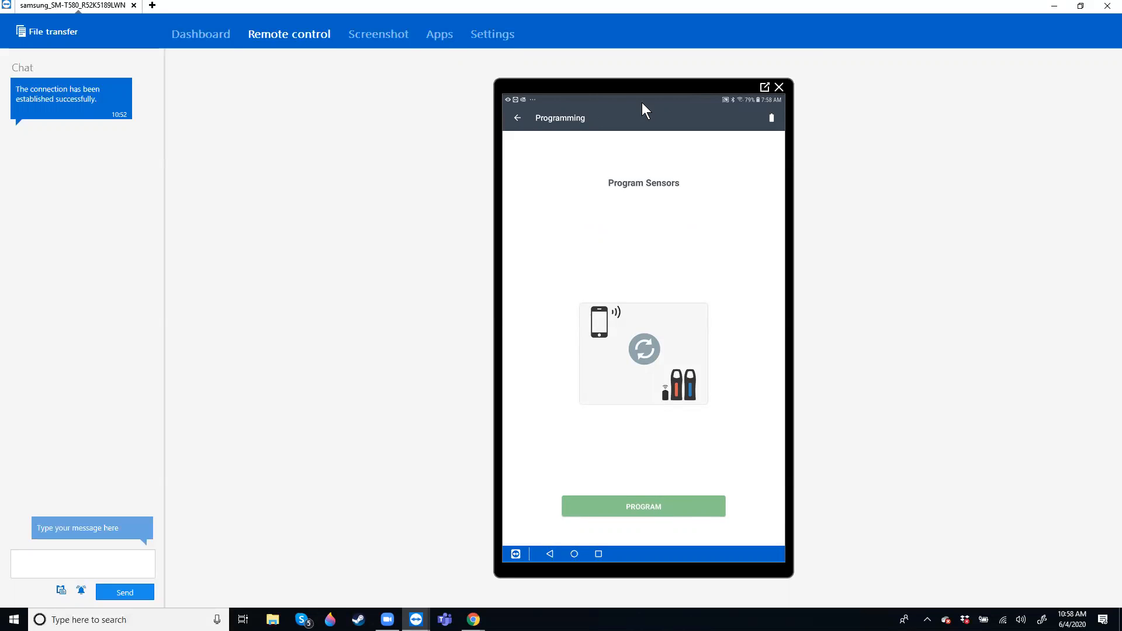
pyautogui.click(645, 506)
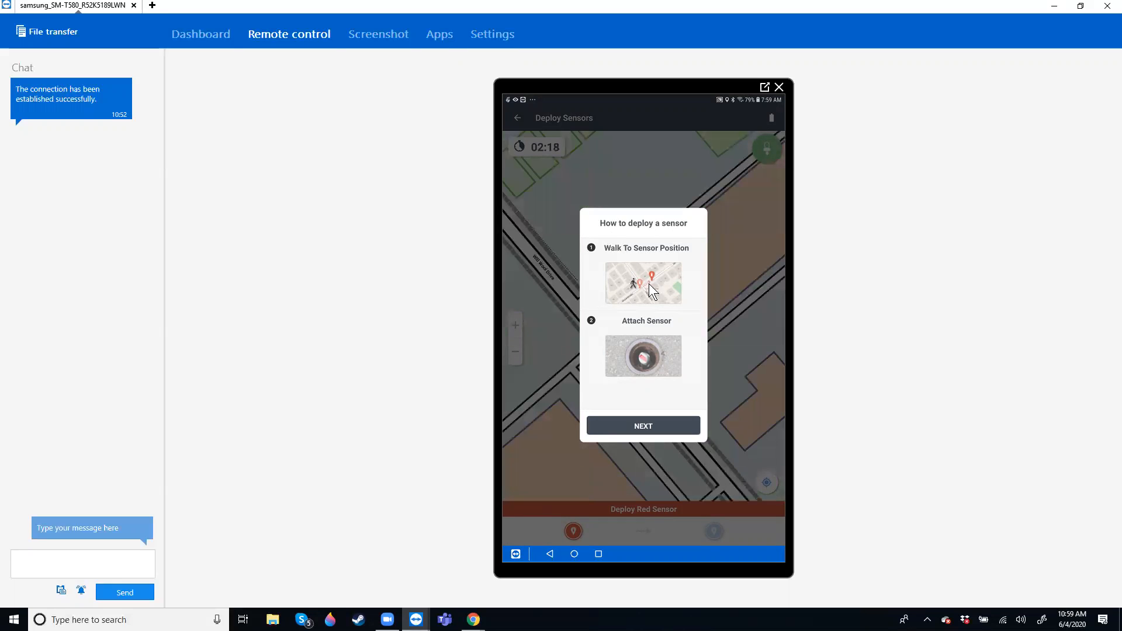
pyautogui.click(657, 427)
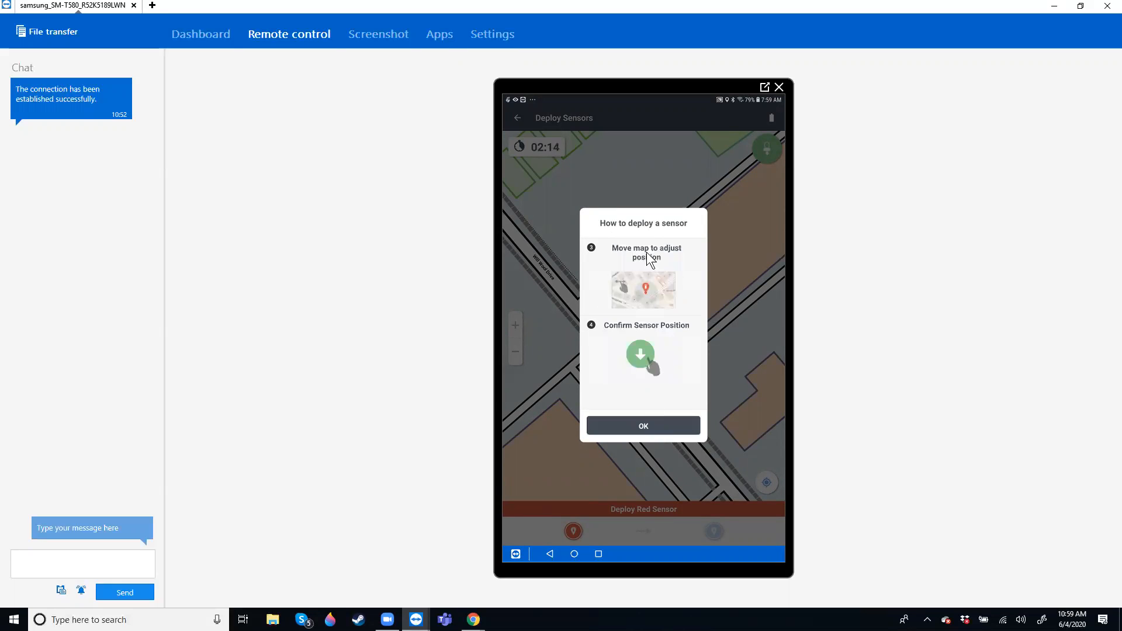
pyautogui.click(666, 423)
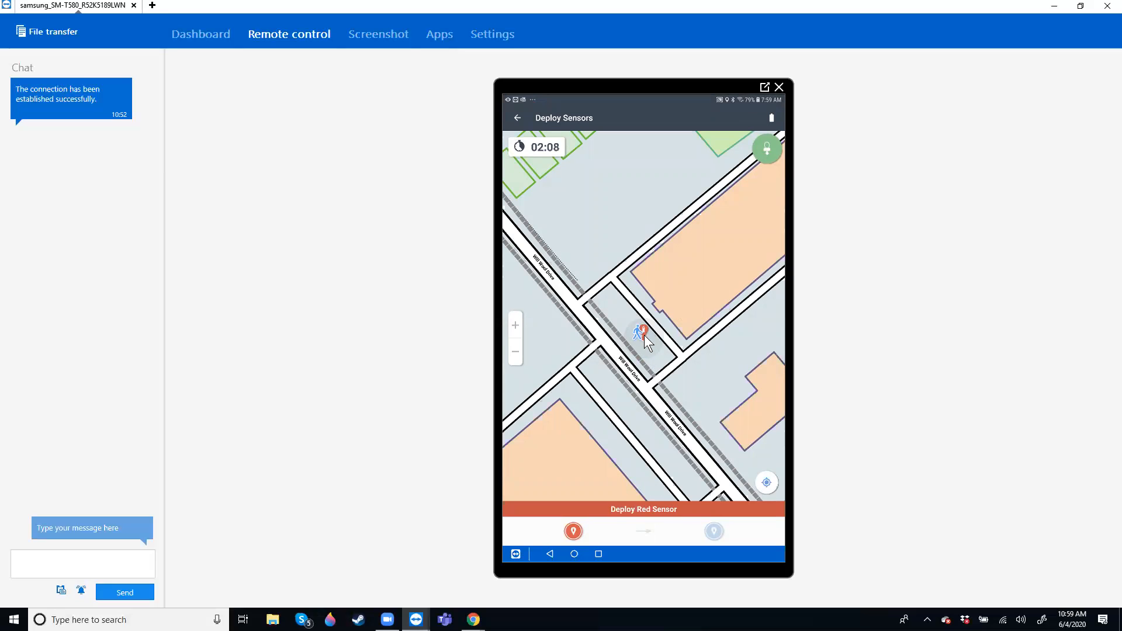
# Confirm the red and blue sensor map positions and finish deployment to start measuring
pyautogui.click(765, 149)
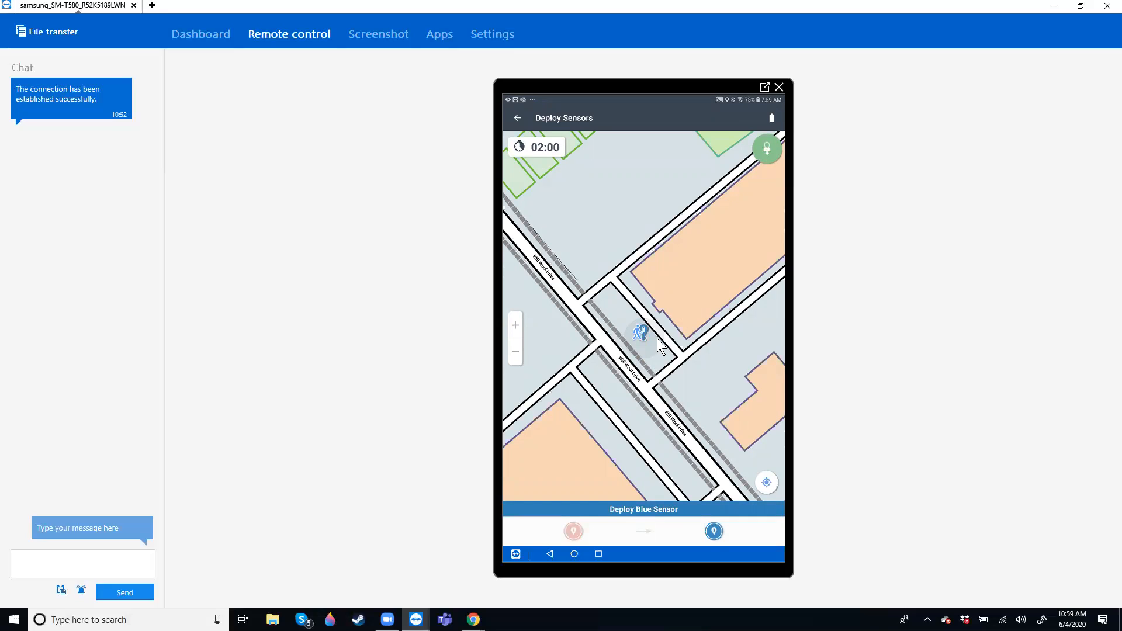
pyautogui.click(767, 148)
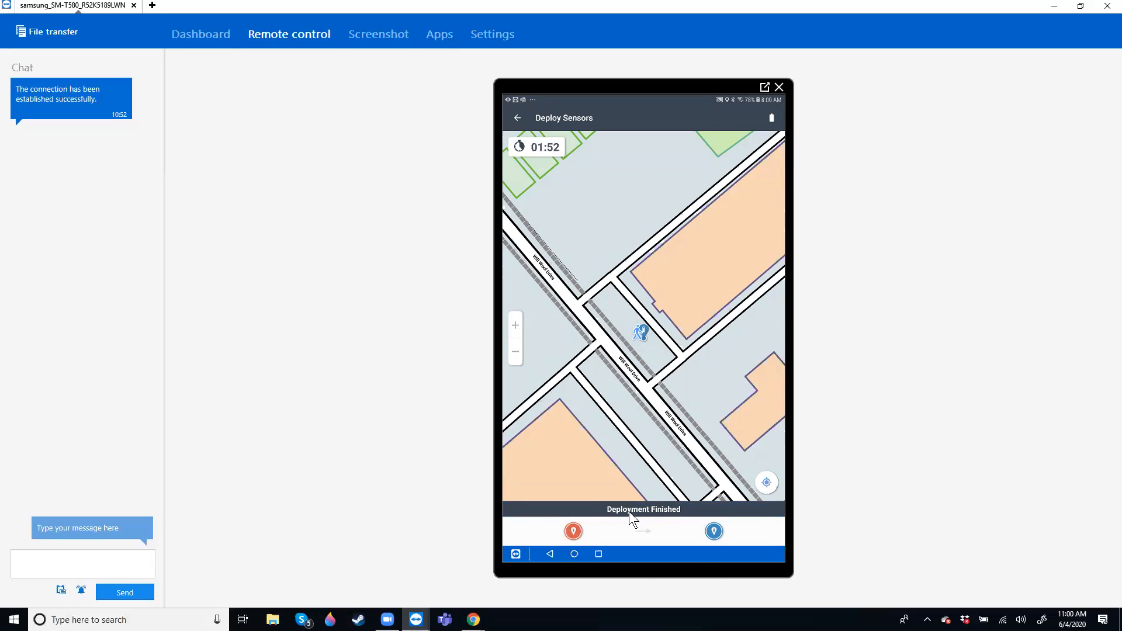
pyautogui.click(709, 511)
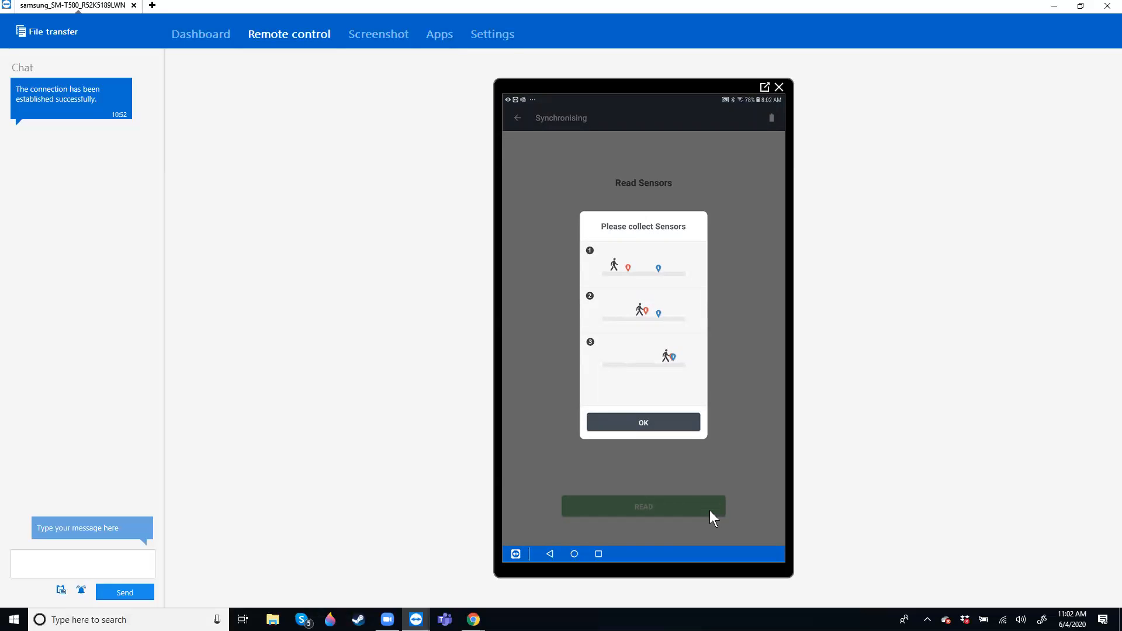
# Acknowledge the sensor collection prompt and read both sensors to get the correlation result
pyautogui.click(649, 418)
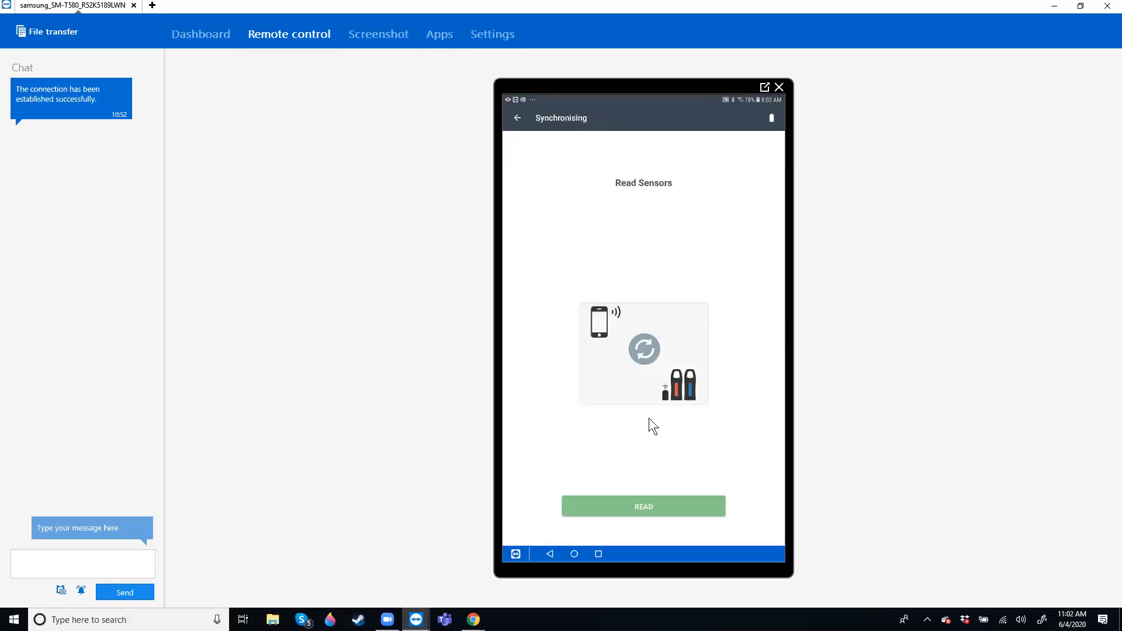
pyautogui.click(679, 501)
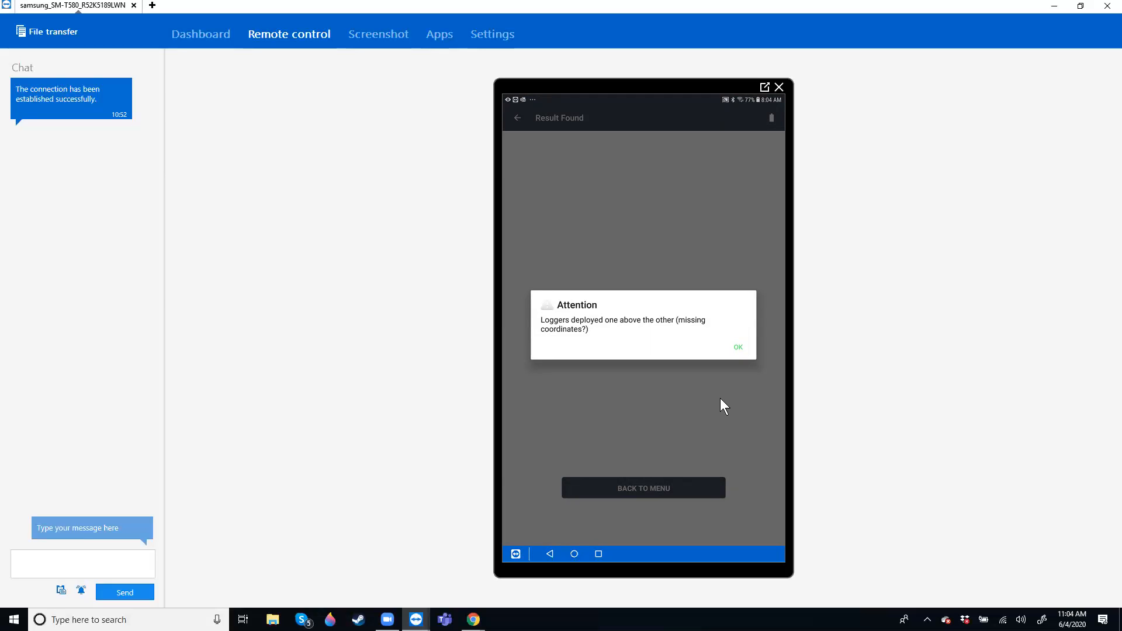
# Dismiss the overlapping-loggers warning and return from the failed calculation to the EASYSCAN main menu
pyautogui.click(739, 348)
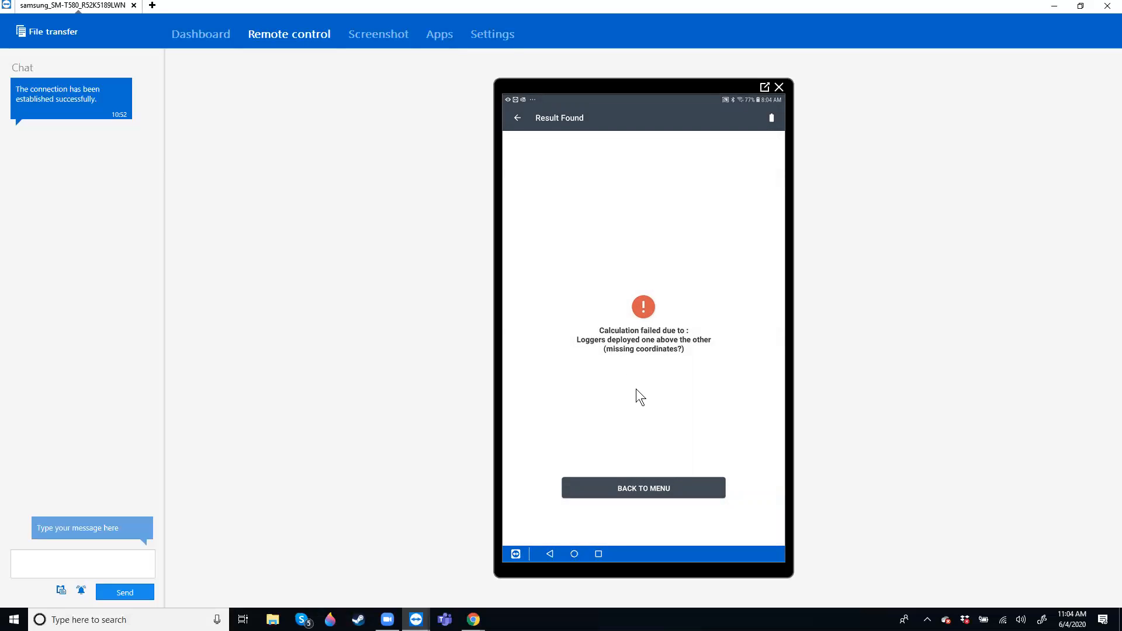
pyautogui.click(618, 483)
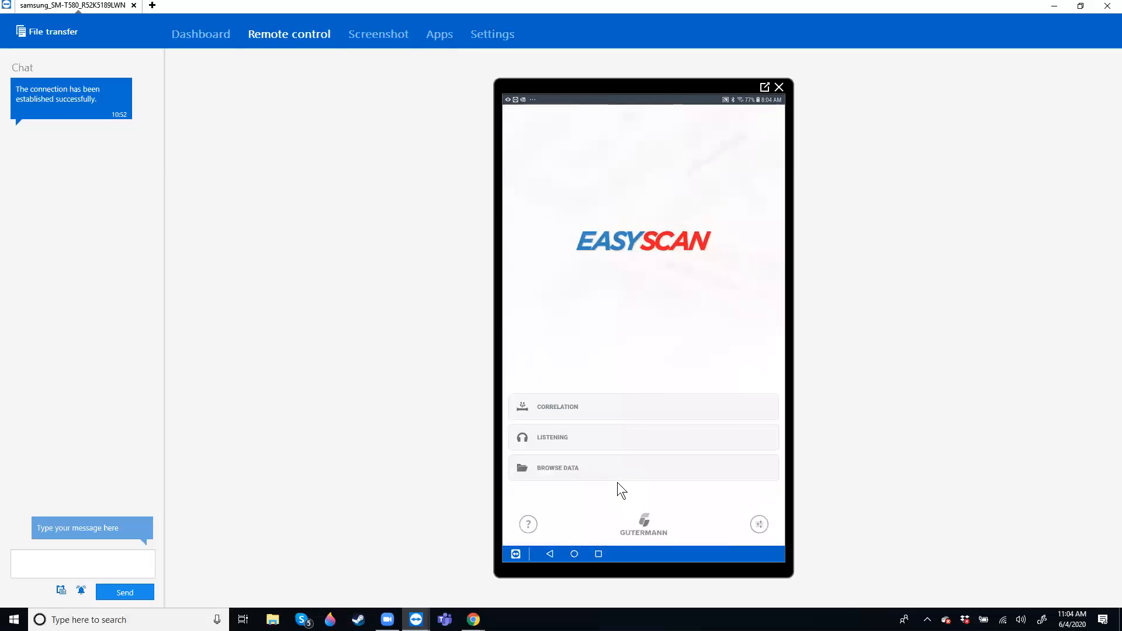
pyautogui.click(603, 408)
pyautogui.click(516, 118)
pyautogui.click(613, 468)
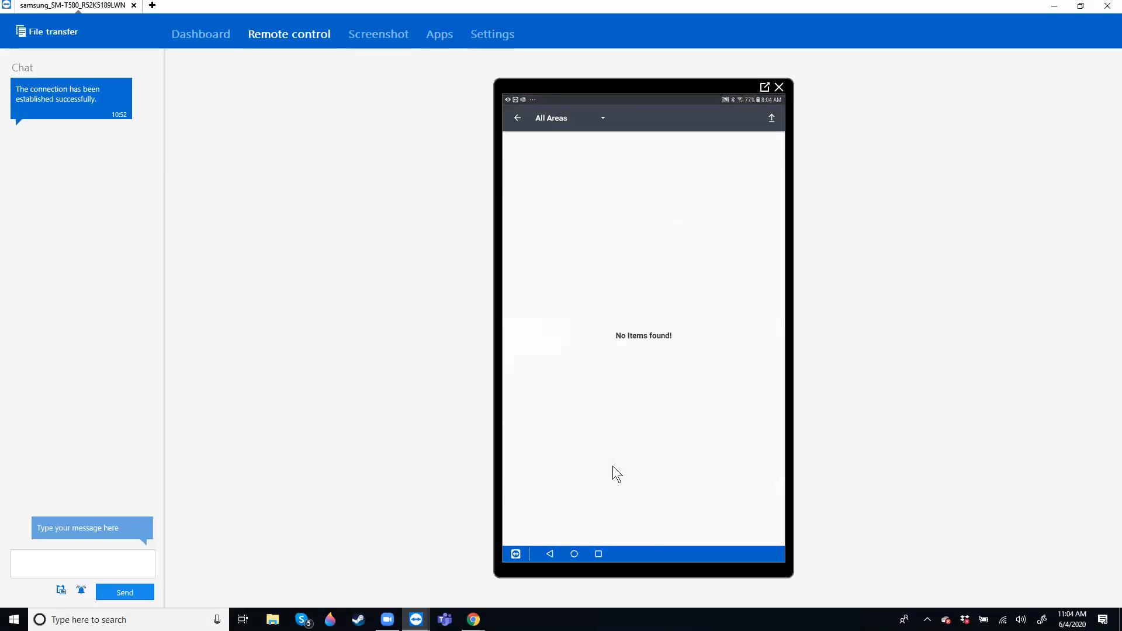
pyautogui.click(517, 117)
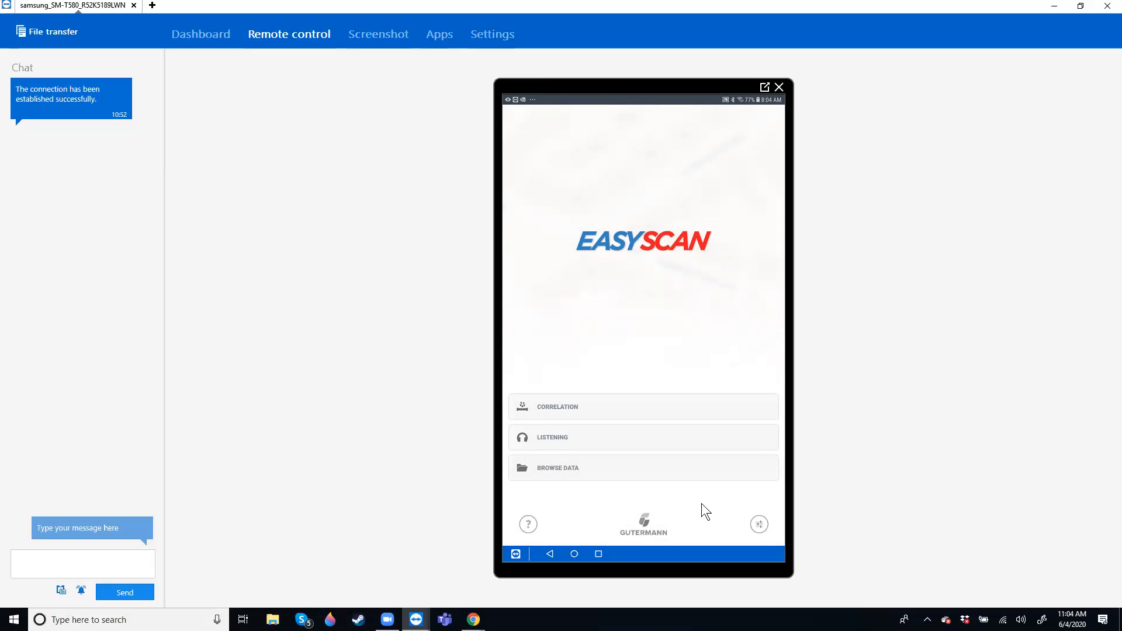
pyautogui.click(758, 524)
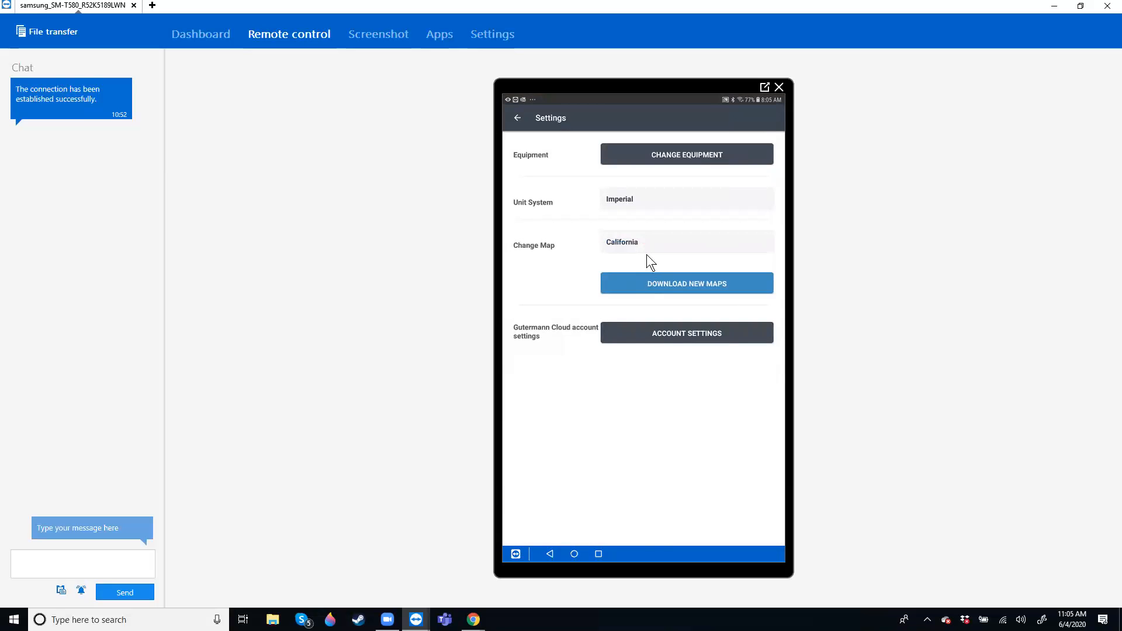
pyautogui.click(634, 329)
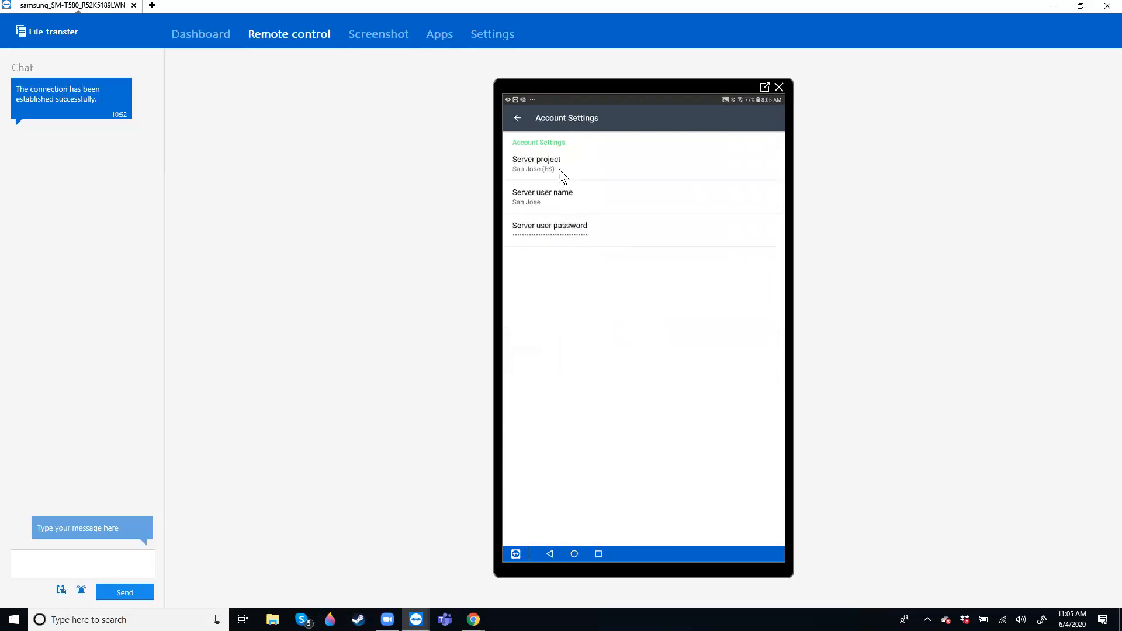
pyautogui.click(515, 117)
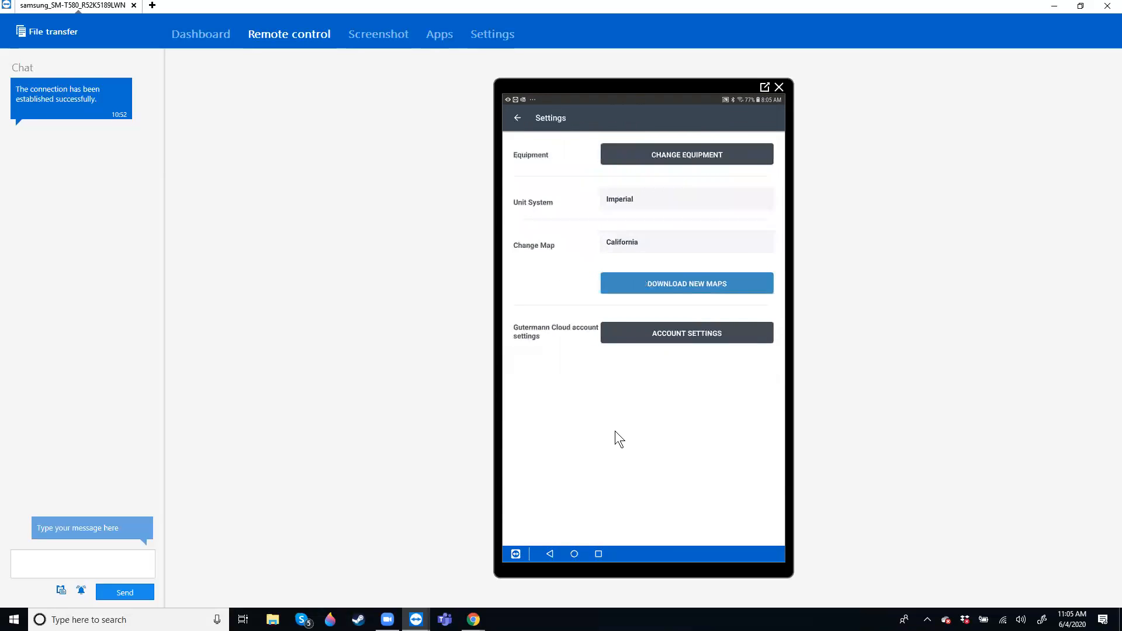
pyautogui.click(516, 118)
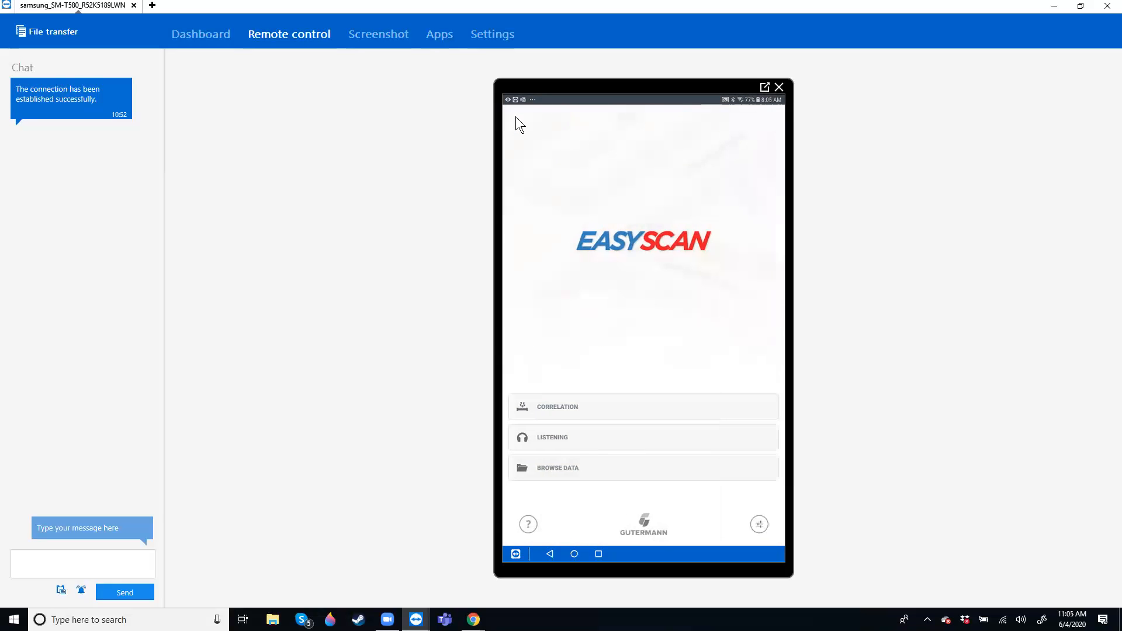
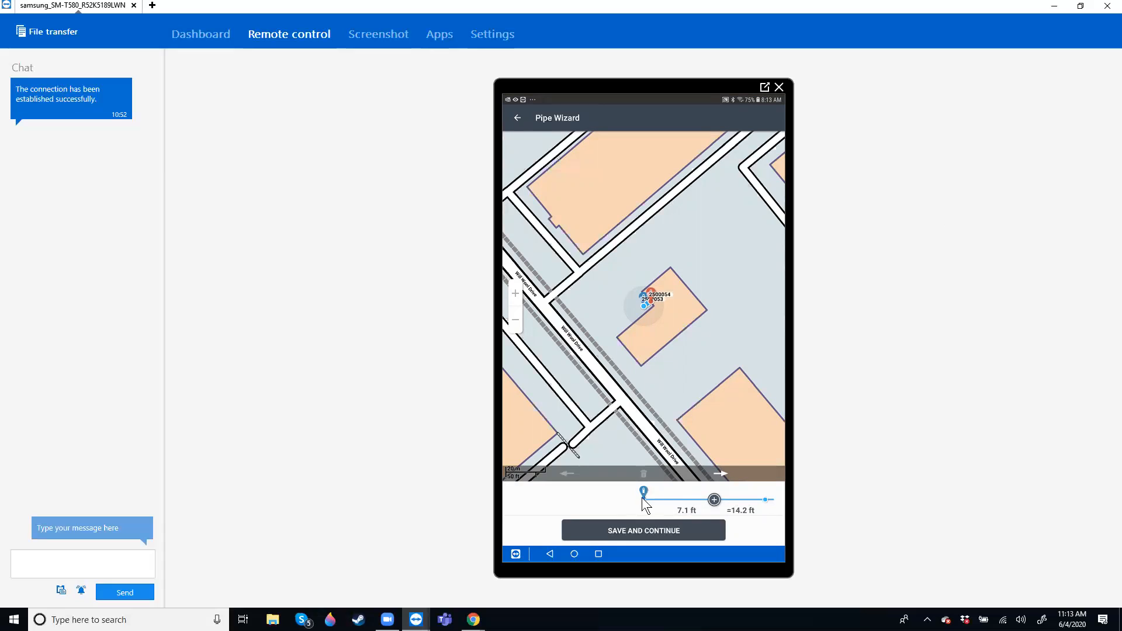
# Advance to the pipe run from 2500053 to 2500054, initially drawn as 39.8 ft and 46.0 ft sections
pyautogui.click(722, 473)
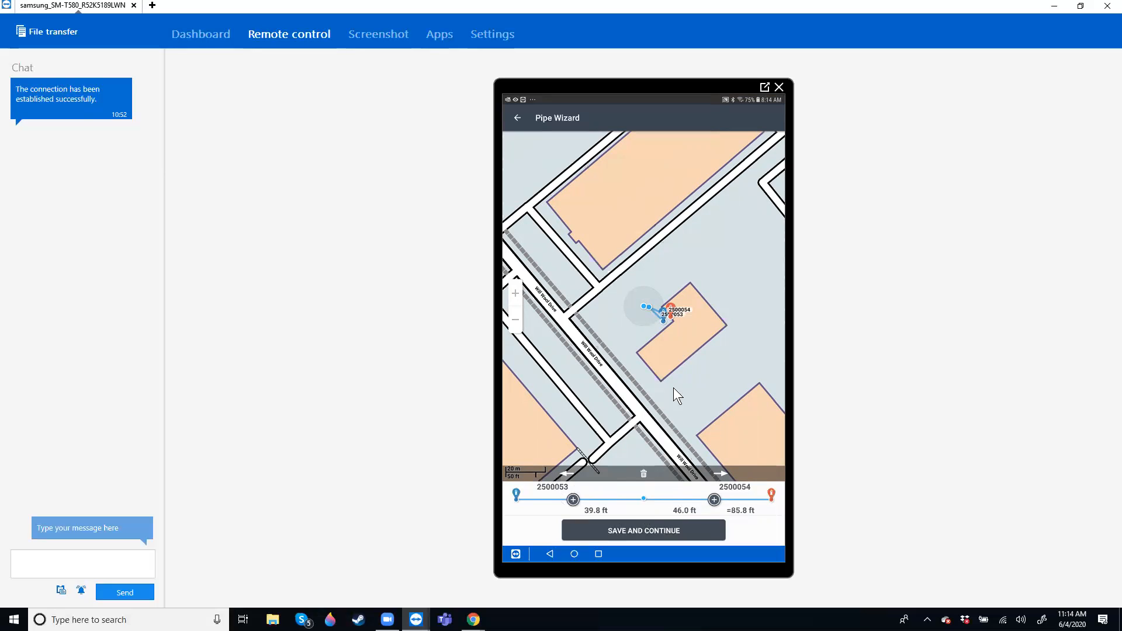
# Drag the middle node outward so the sections read 169.3 ft and 170.8 ft
pyautogui.moveTo(618, 325); pyautogui.dragTo(573, 331)
pyautogui.moveTo(582, 275); pyautogui.dragTo(596, 244)
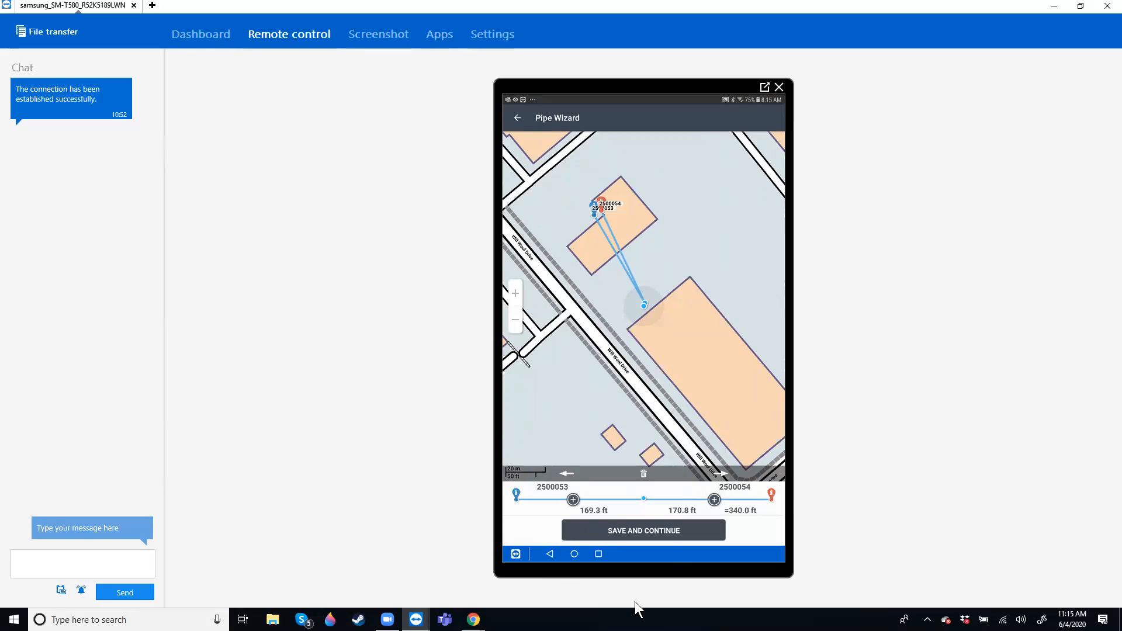
# Add a vertex and reshape the pipe to sections of 112.5 ft and 99.0 ft
pyautogui.click(573, 500)
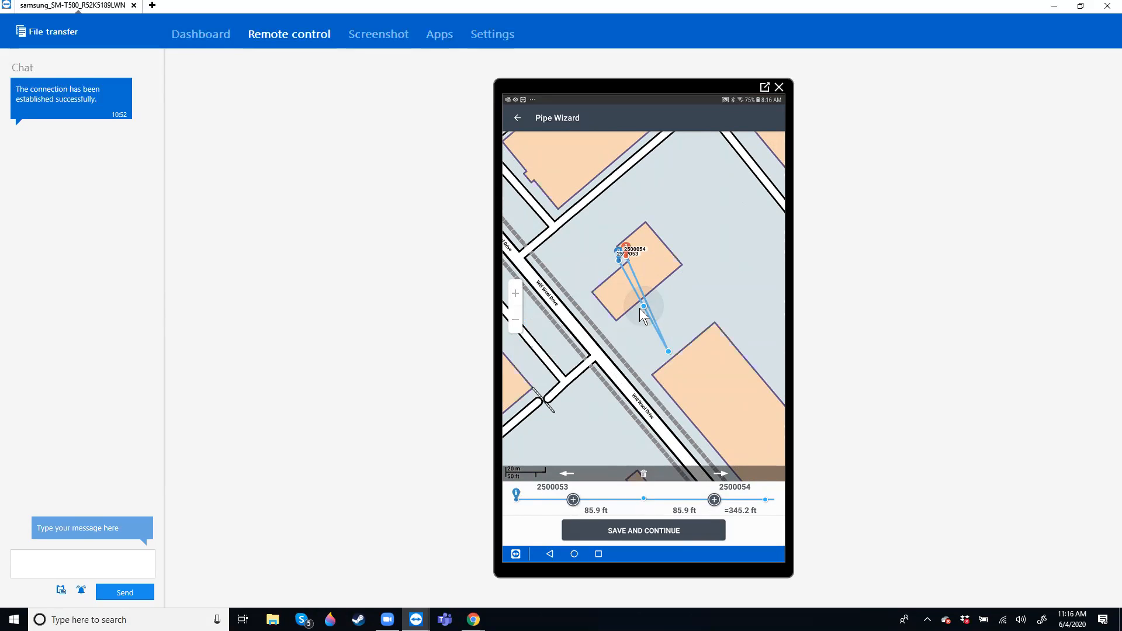
pyautogui.moveTo(606, 325); pyautogui.dragTo(594, 335)
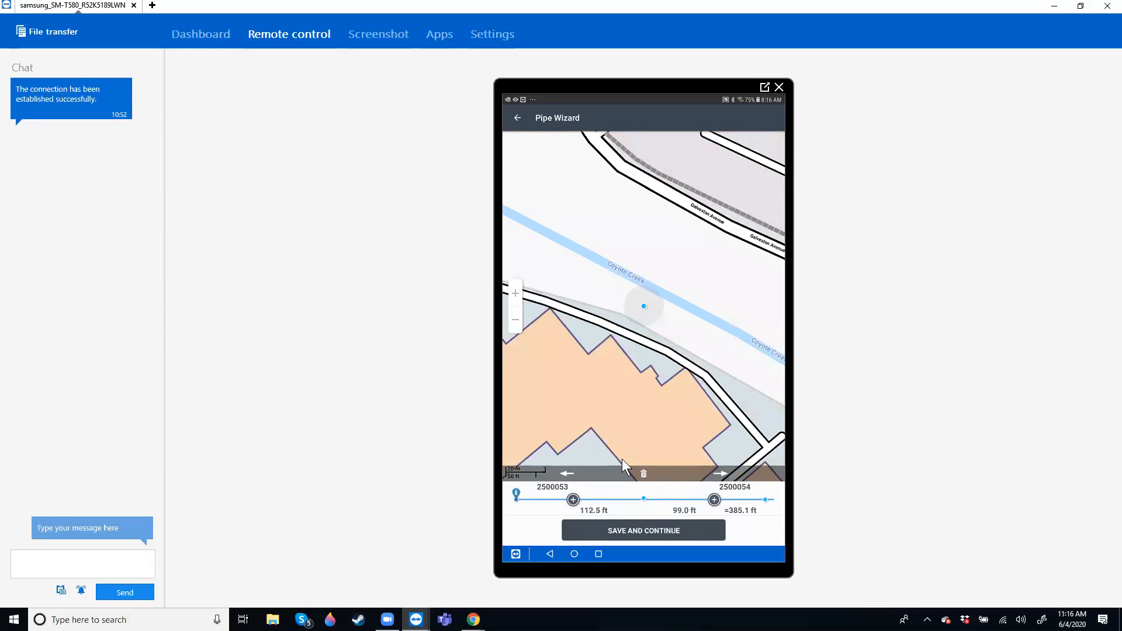
# Exit the Pipe Wizard without saving, reopen Bent Pipe, then exit without saving again
pyautogui.click(517, 116)
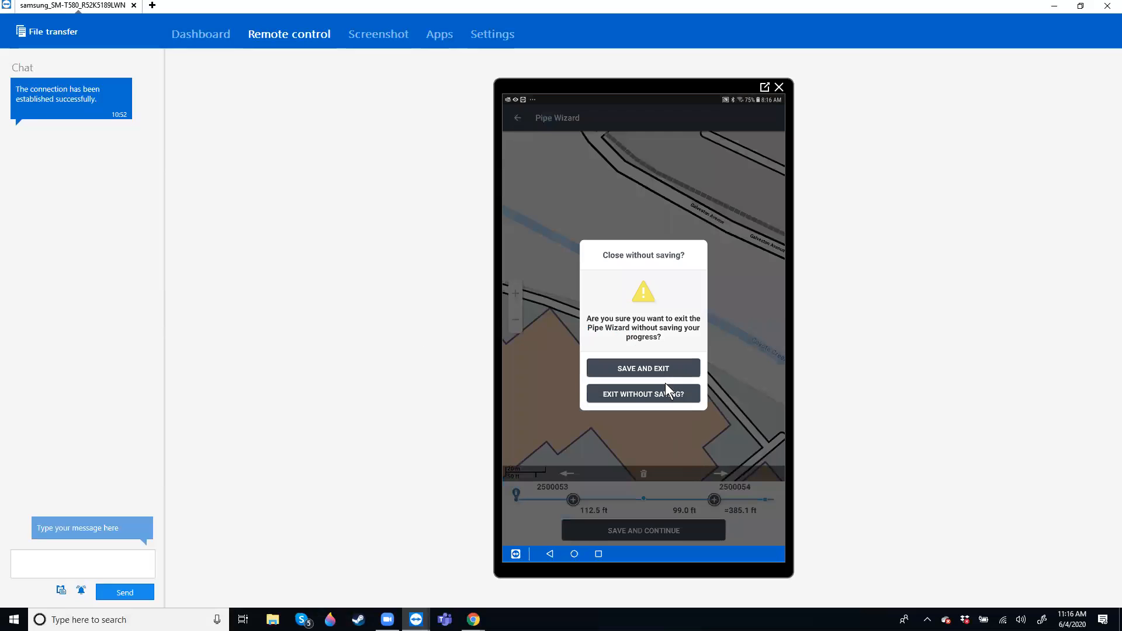
pyautogui.click(647, 394)
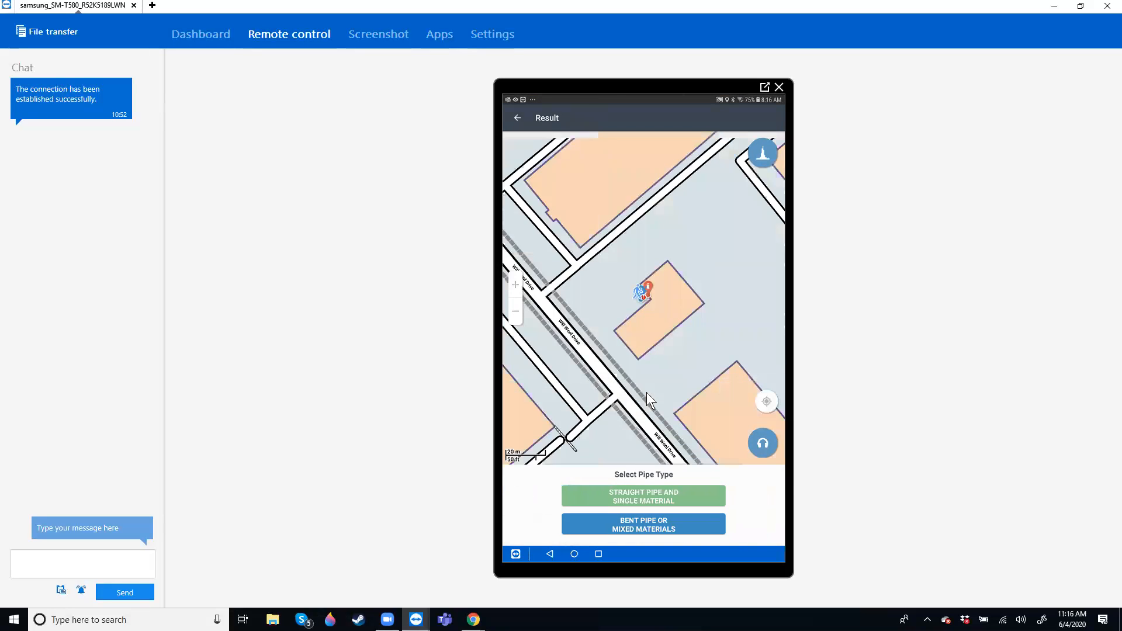
pyautogui.click(651, 524)
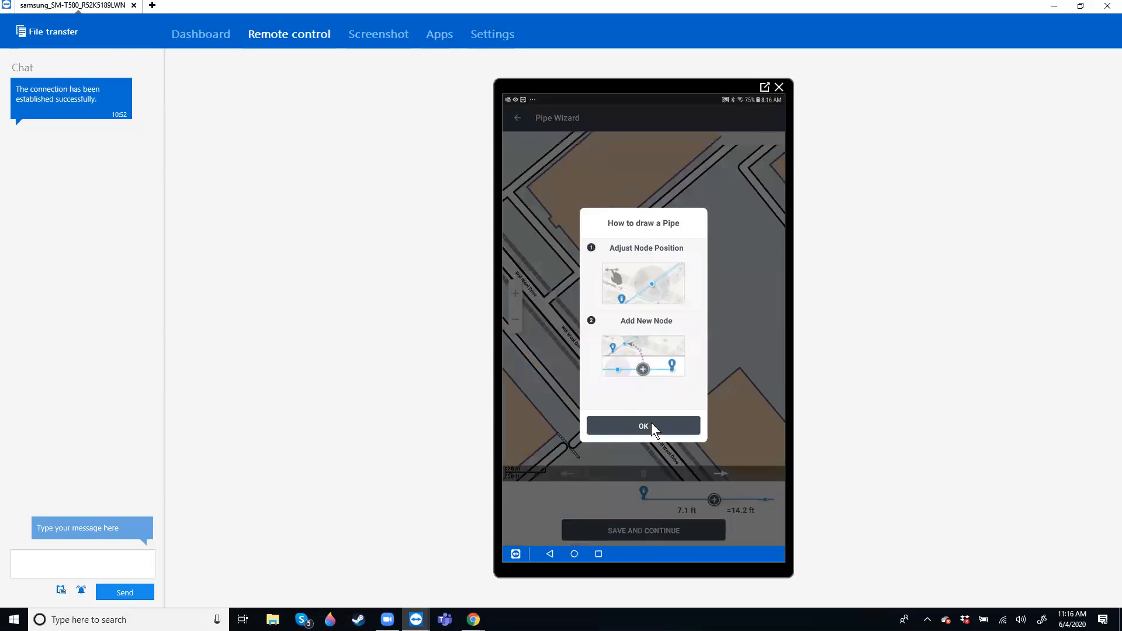
pyautogui.click(652, 422)
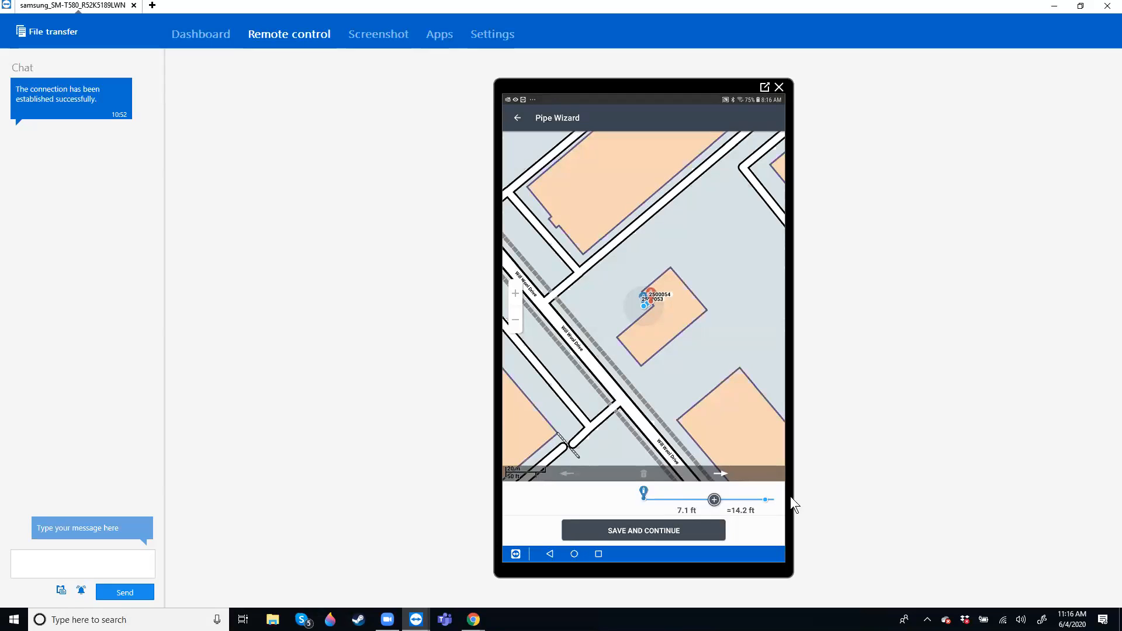
pyautogui.click(516, 119)
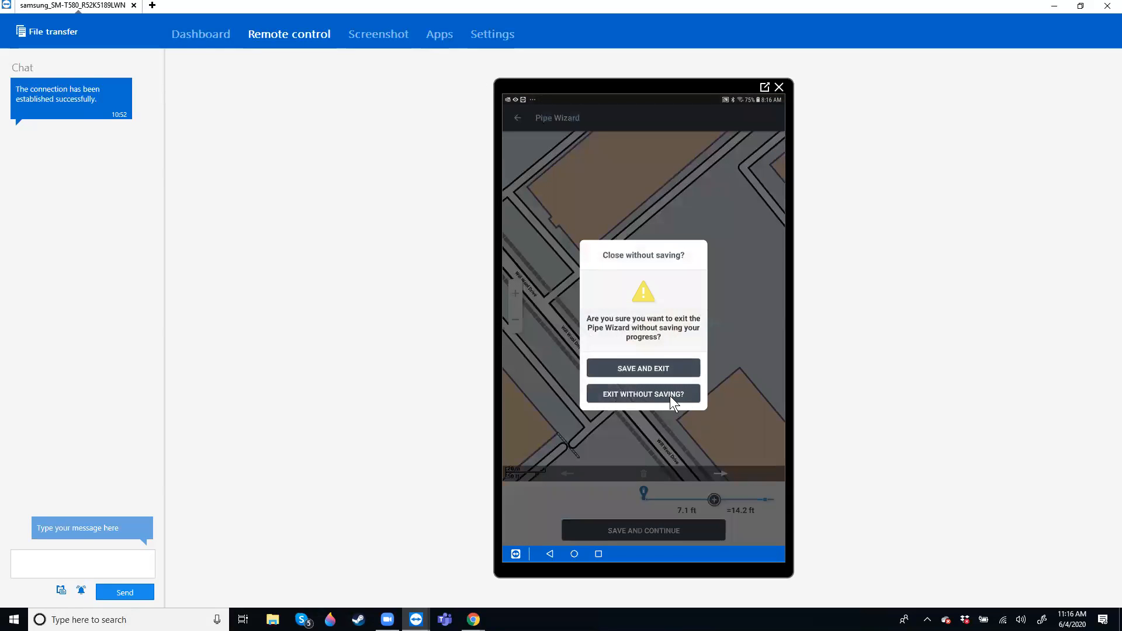
pyautogui.click(671, 396)
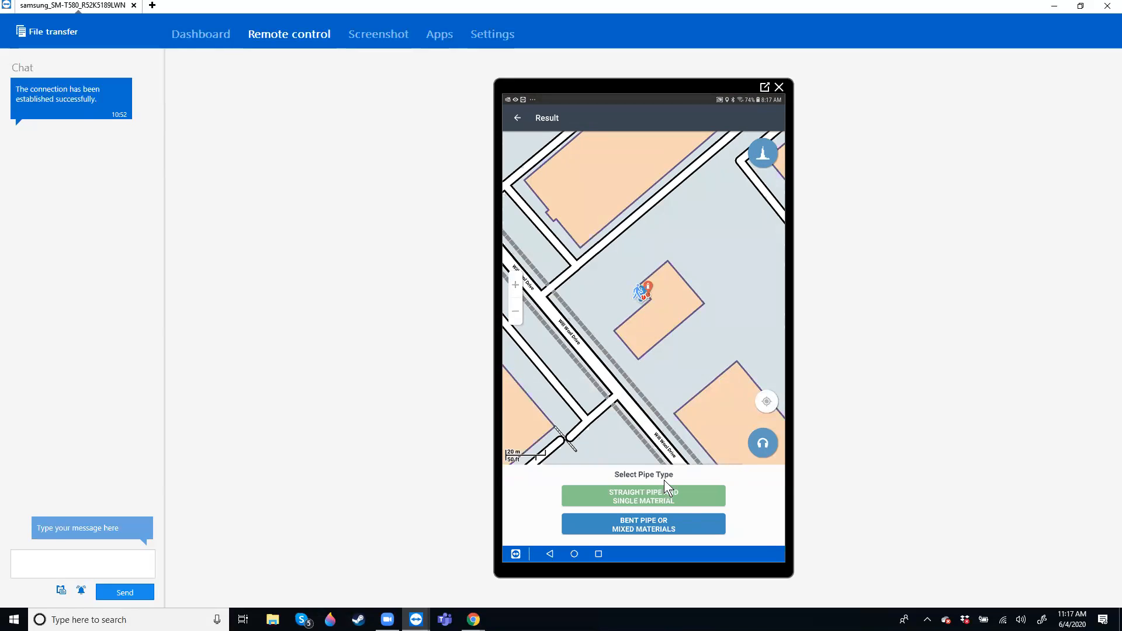
# Start a fresh Bent Pipe drawing and place its node for 92.5 ft and 96.3 ft sections
pyautogui.click(644, 523)
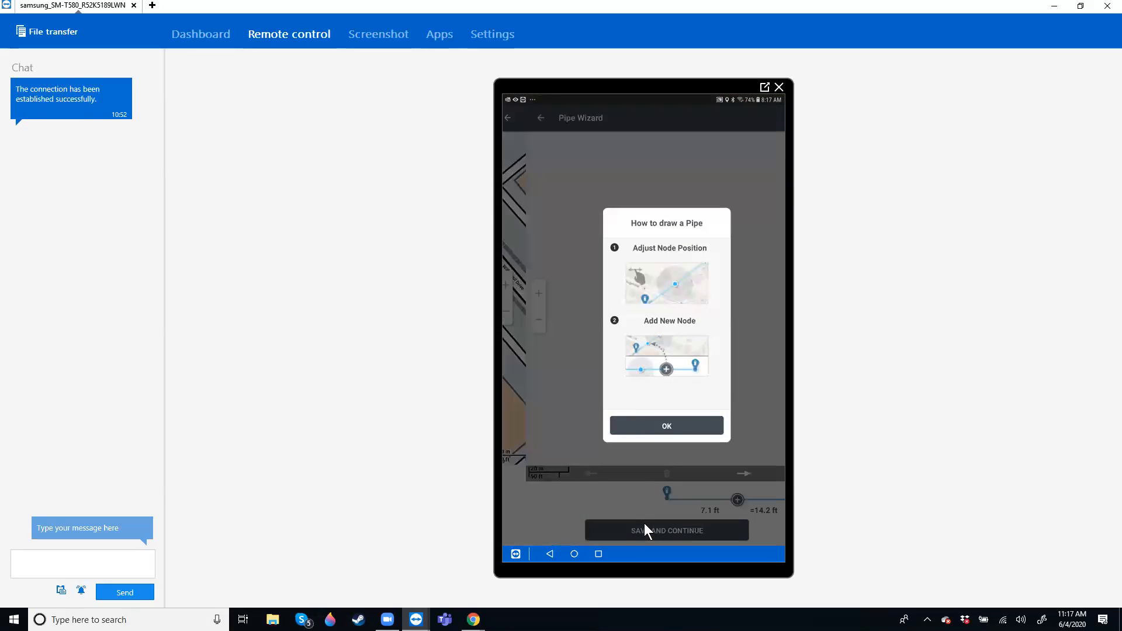
pyautogui.click(642, 427)
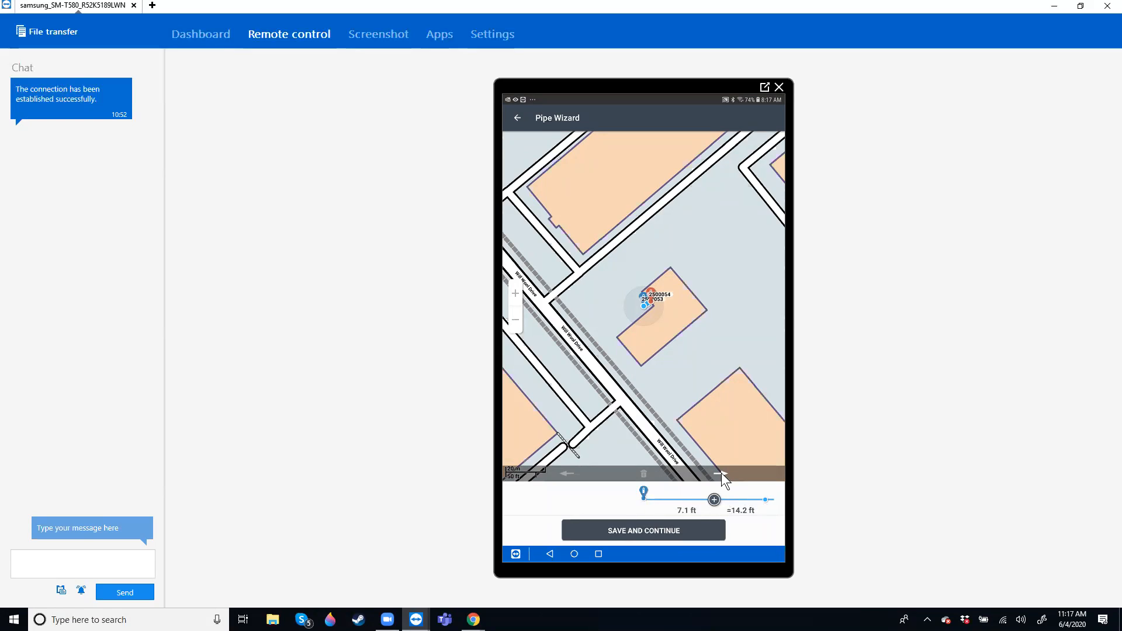
pyautogui.click(721, 473)
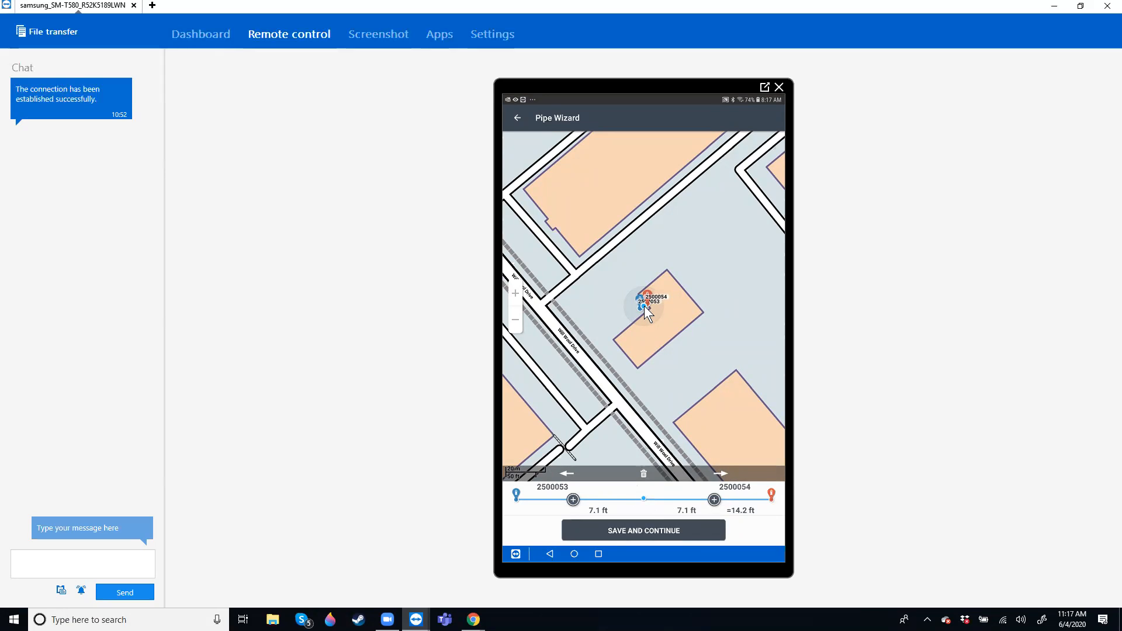
pyautogui.moveTo(662, 321); pyautogui.dragTo(687, 343)
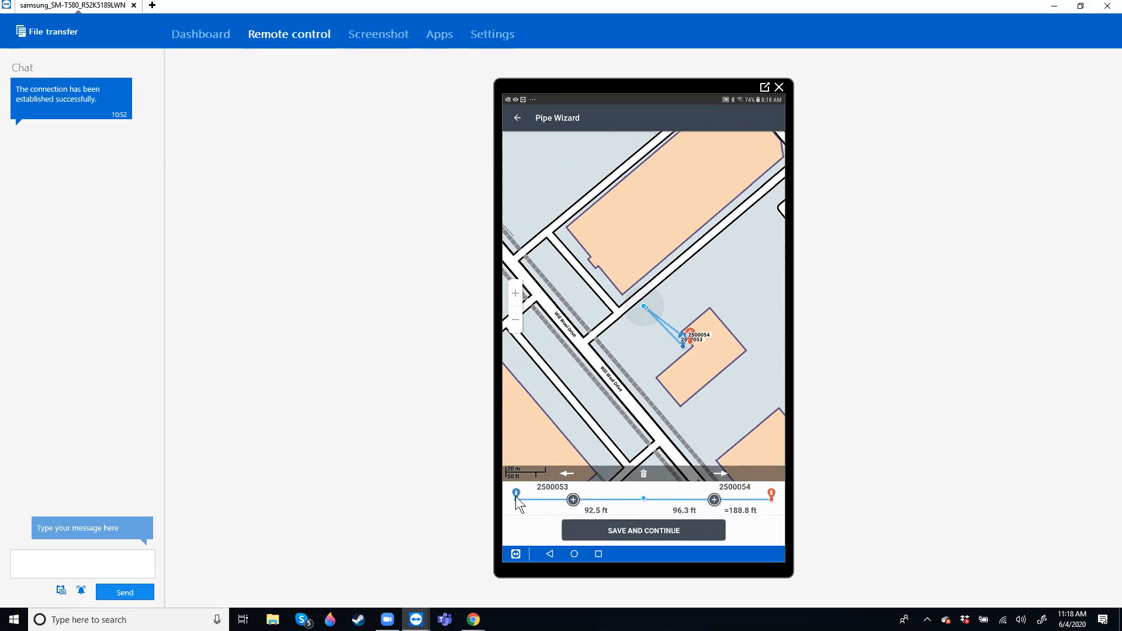
# Add another bend point giving sections of 57.7, 69.0 and 97.0 ft
pyautogui.click(572, 501)
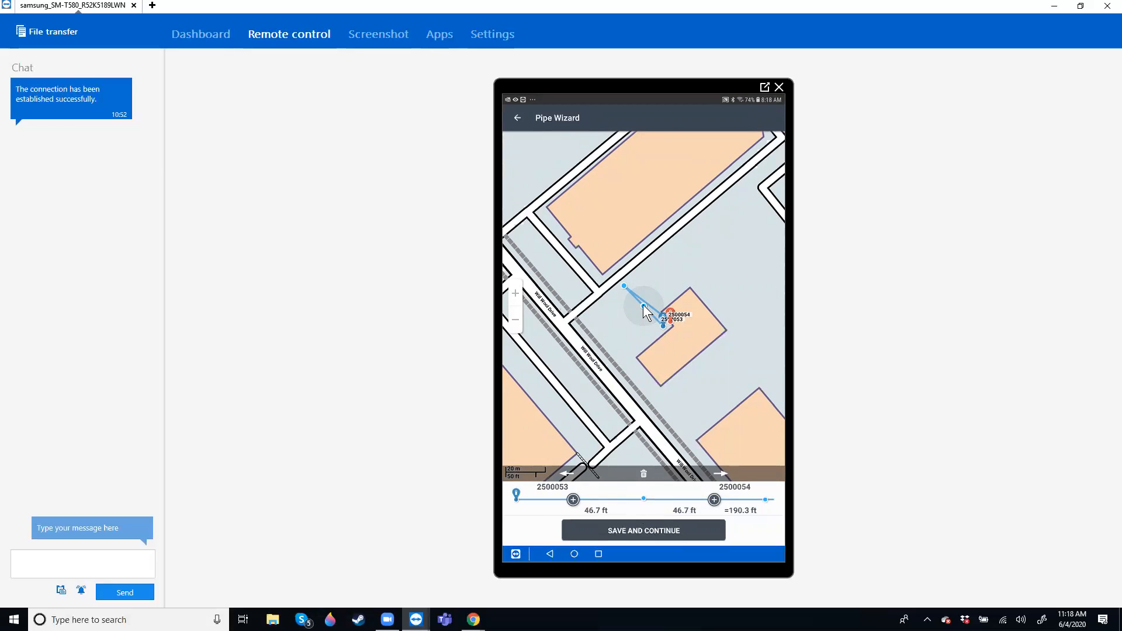
pyautogui.moveTo(625, 315); pyautogui.dragTo(622, 321)
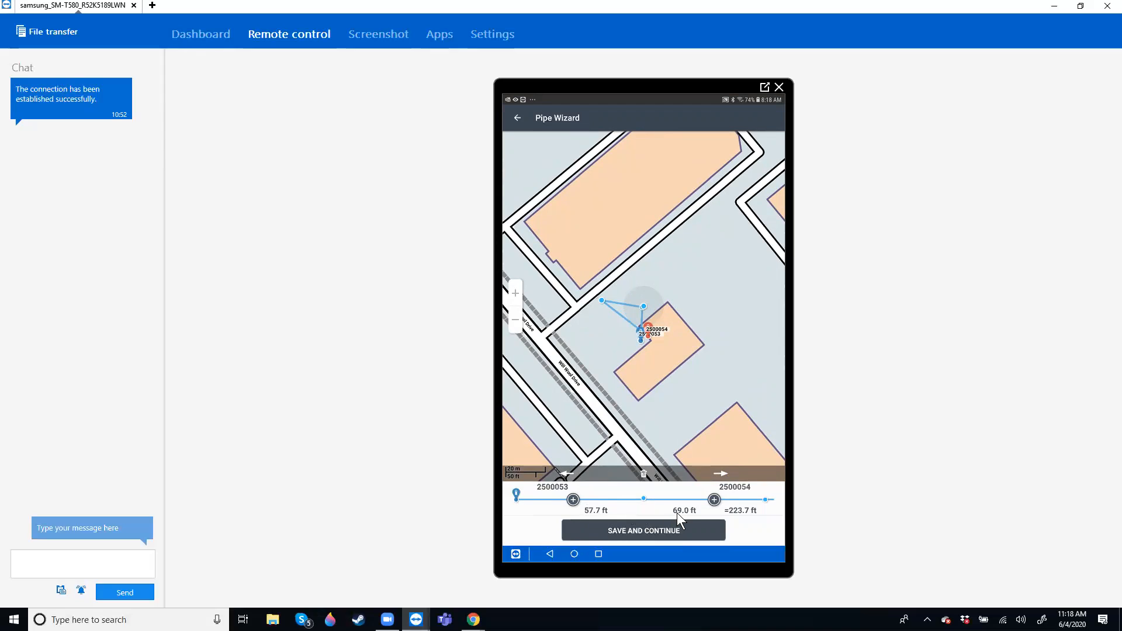
pyautogui.click(723, 474)
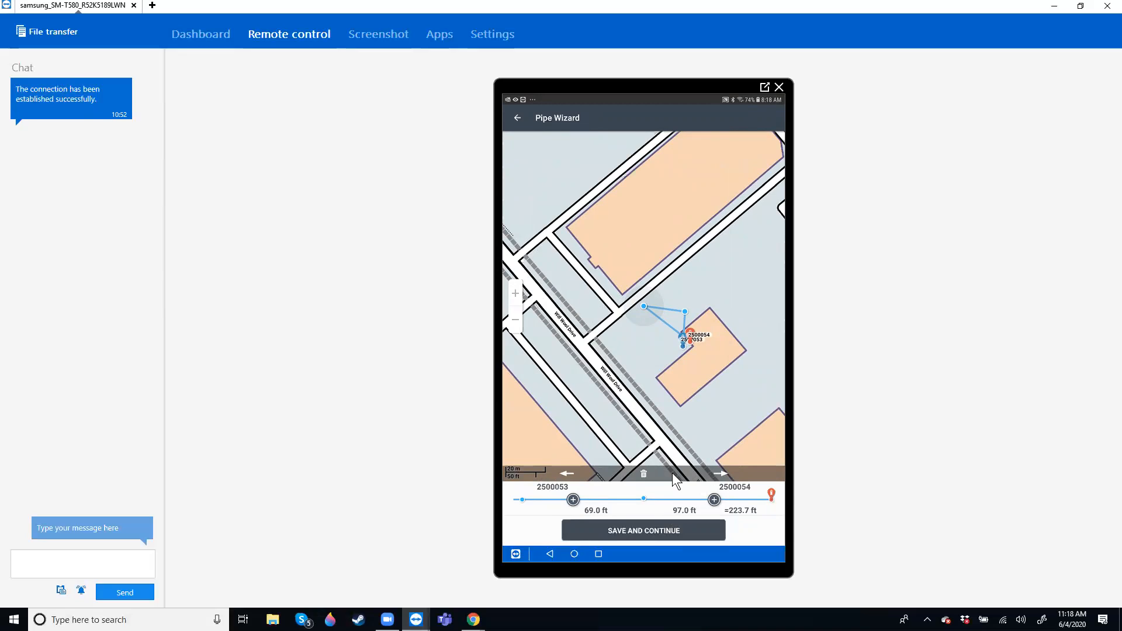
# Save the pipe layout and set the material to Ductile Iron with a 5.0 in diameter
pyautogui.click(650, 532)
pyautogui.click(649, 532)
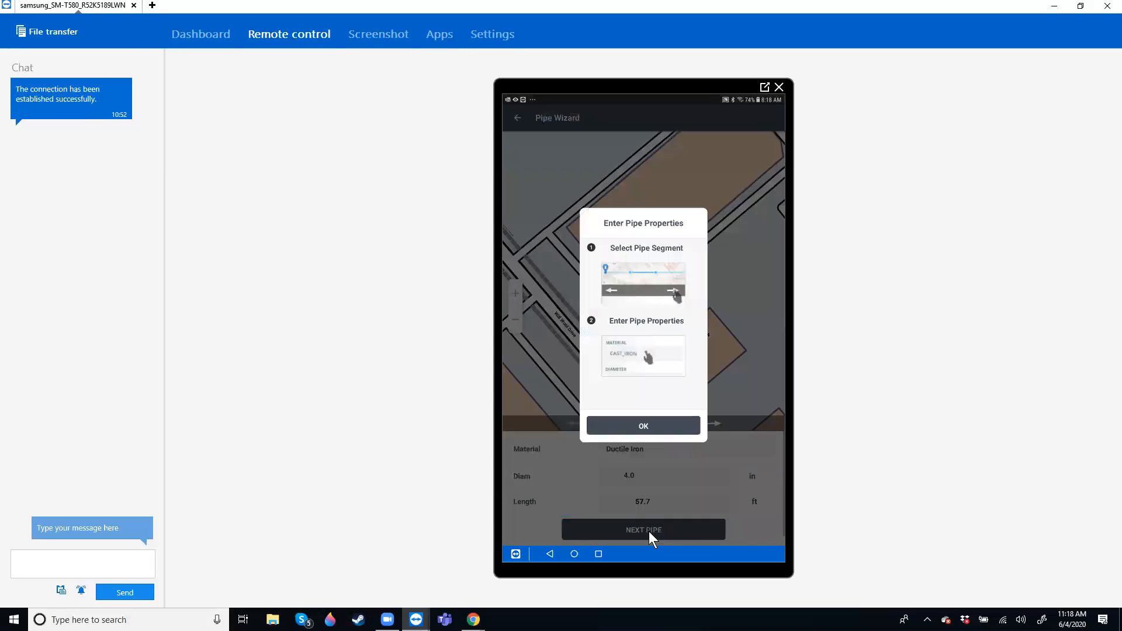
pyautogui.click(625, 429)
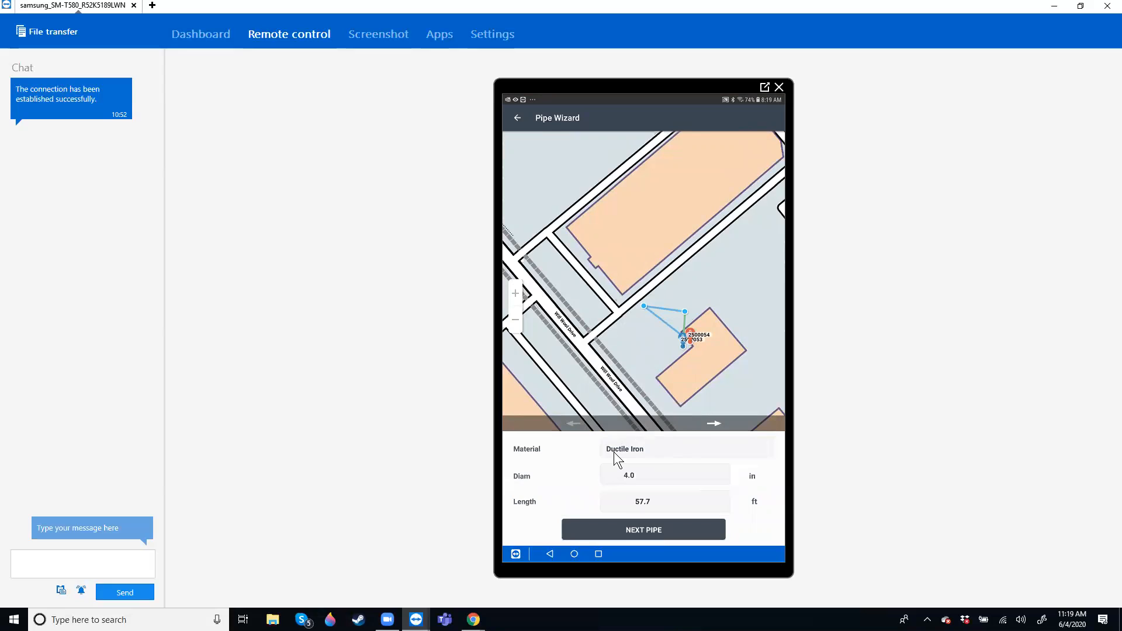
pyautogui.click(684, 449)
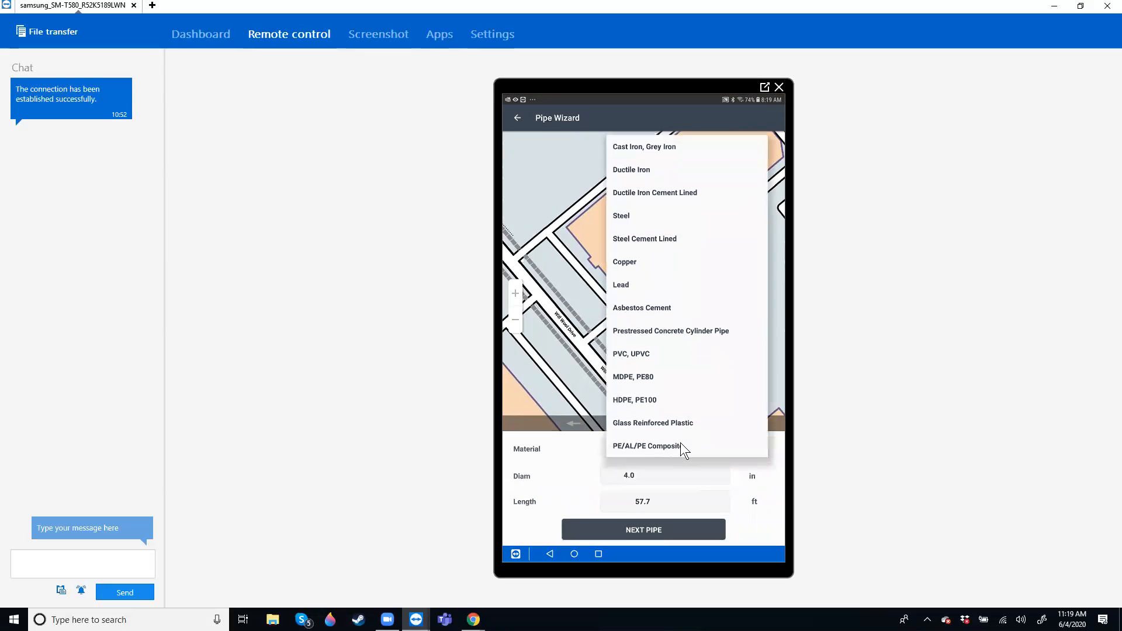
pyautogui.click(637, 173)
pyautogui.click(657, 478)
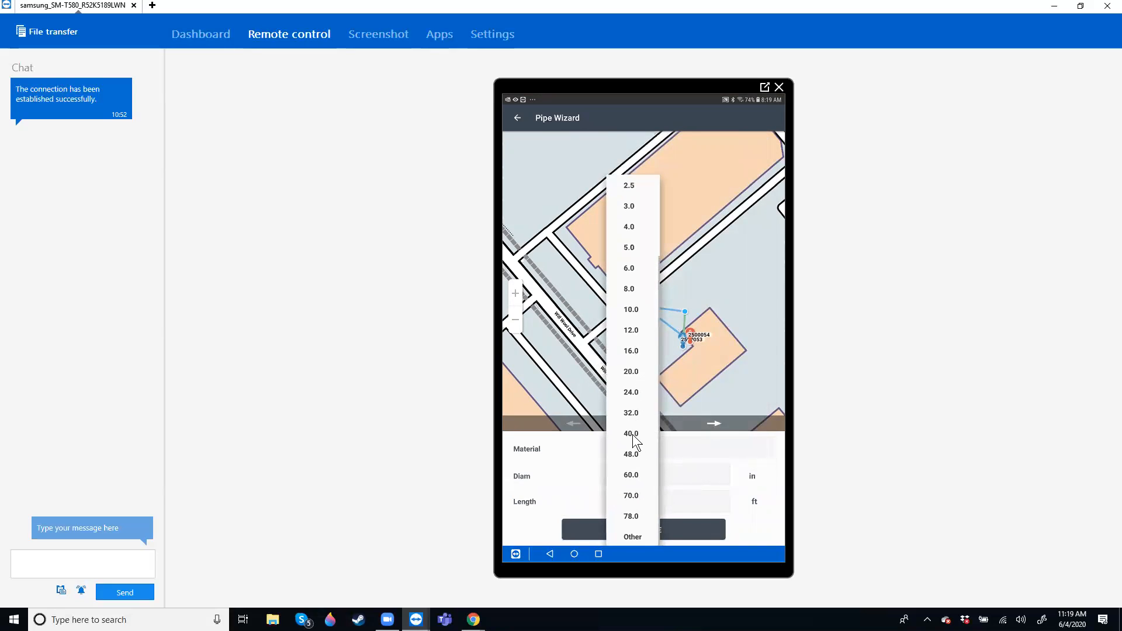
pyautogui.click(636, 249)
# Set the first pipe to 6.0 in and the second to 8.0 in, then save
pyautogui.click(655, 534)
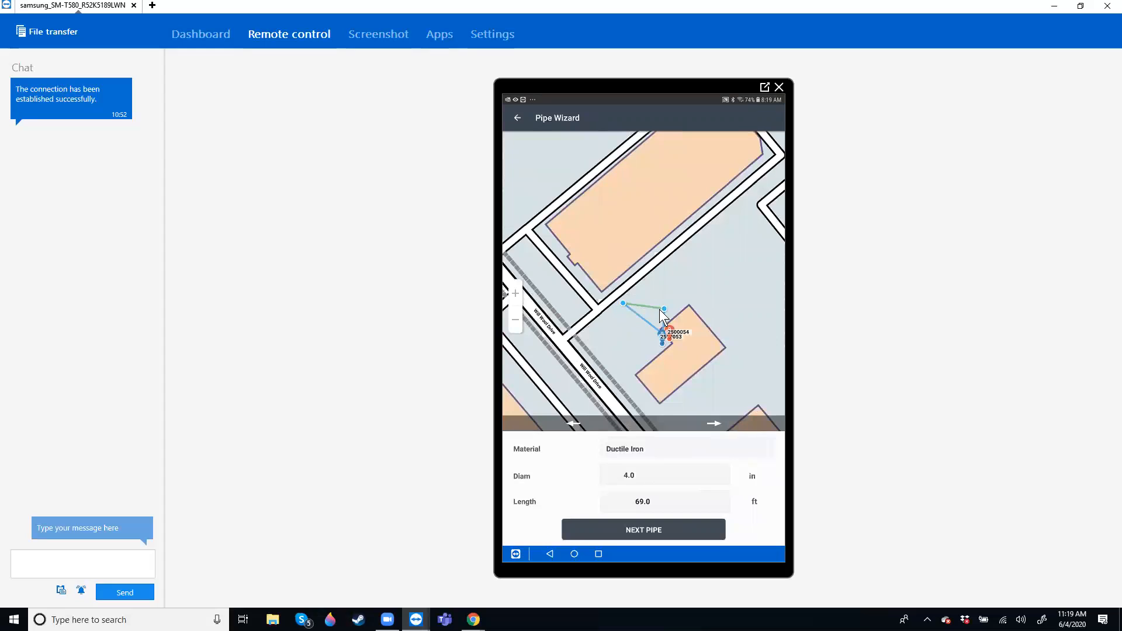
pyautogui.click(655, 476)
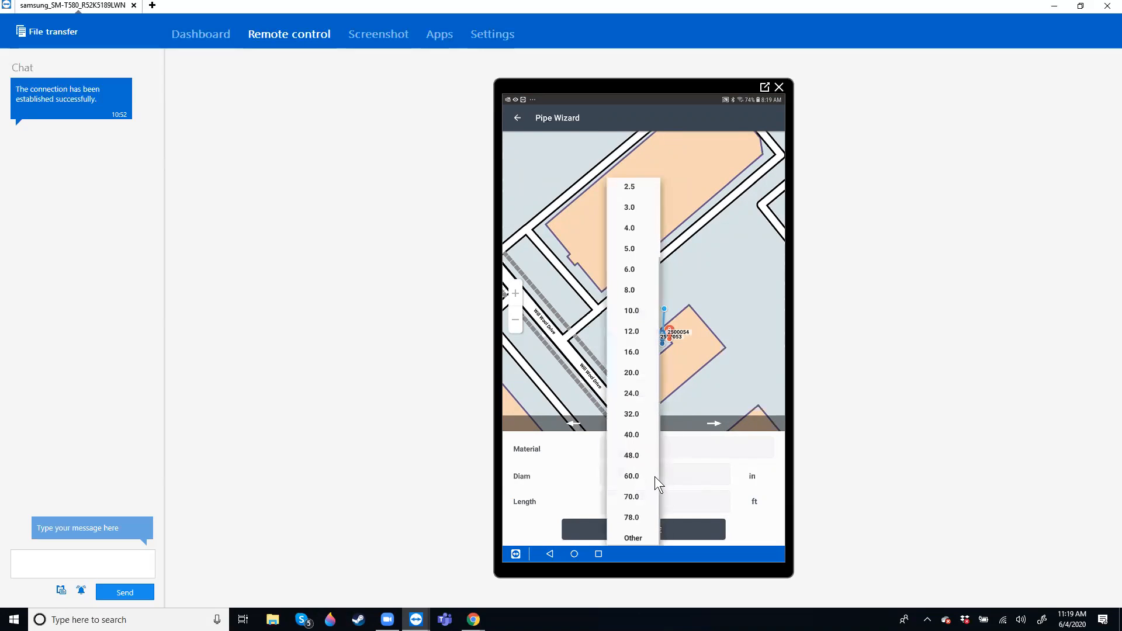
pyautogui.click(636, 269)
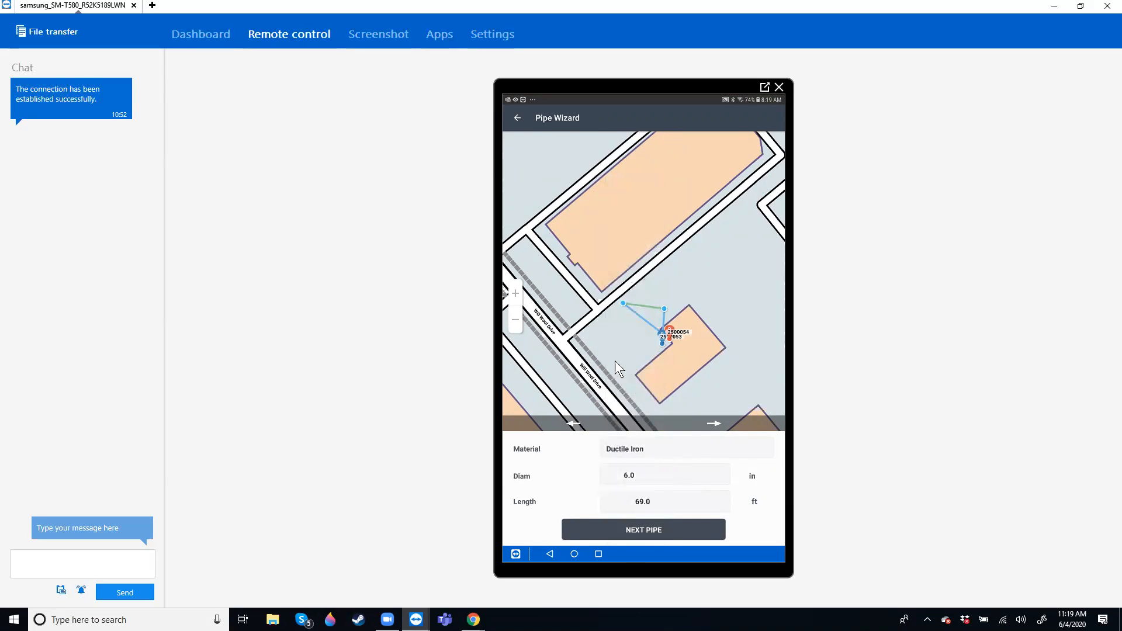
pyautogui.click(637, 528)
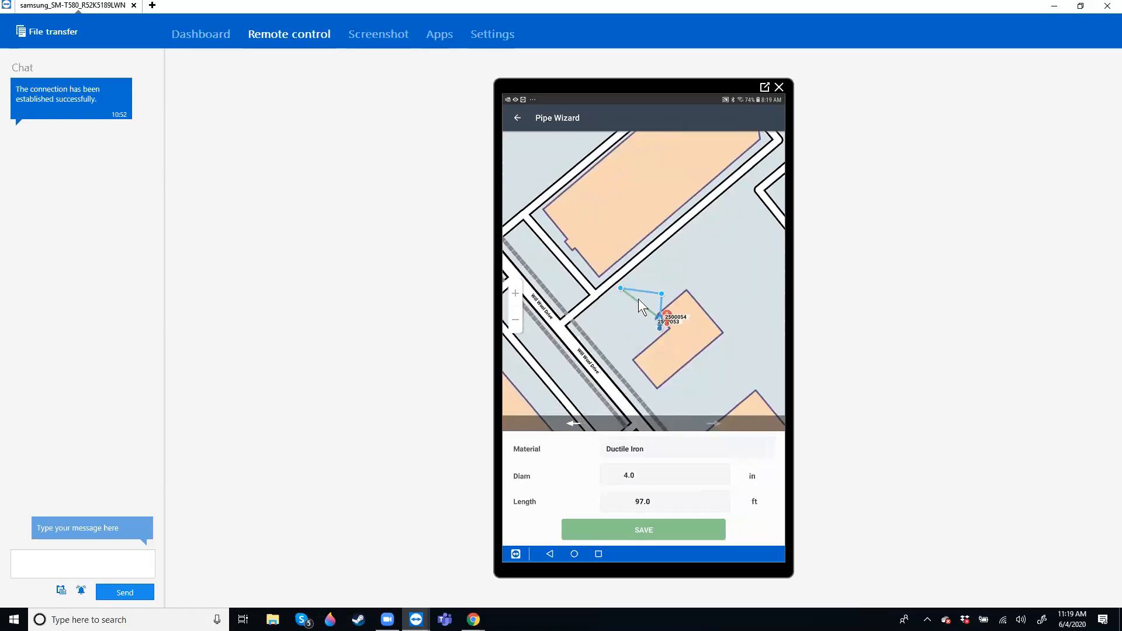
pyautogui.click(656, 475)
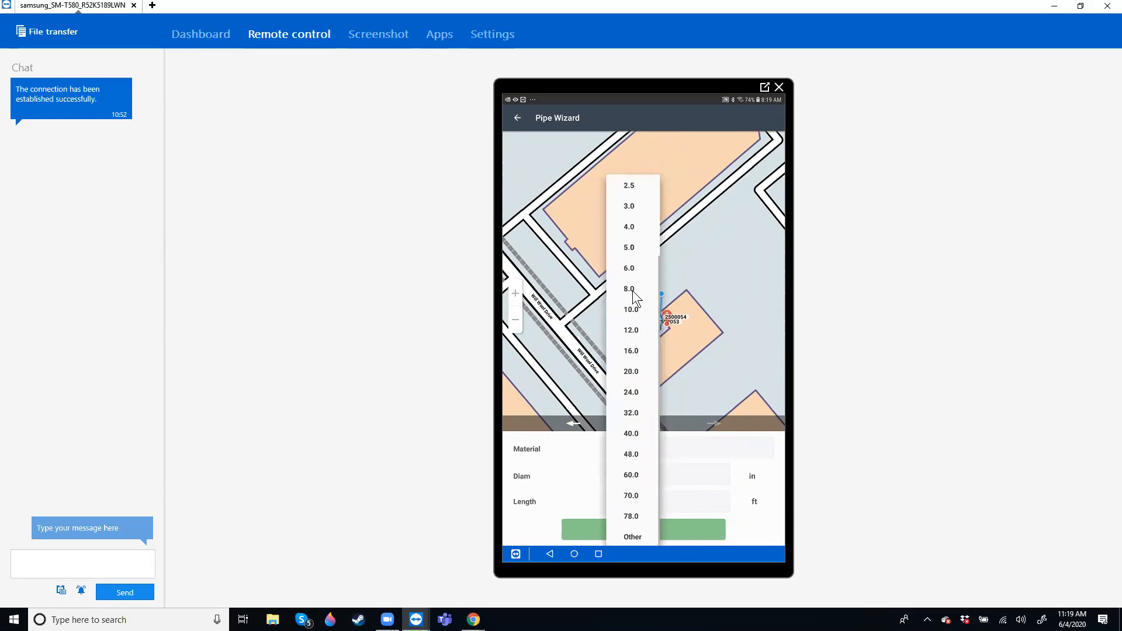
pyautogui.click(631, 290)
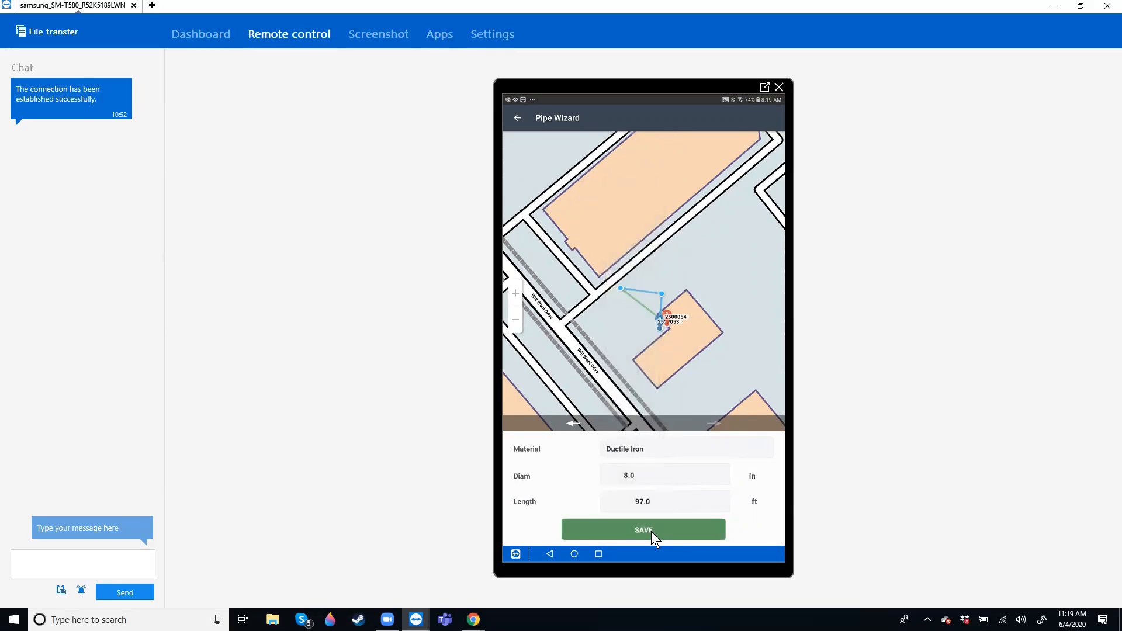
pyautogui.click(652, 532)
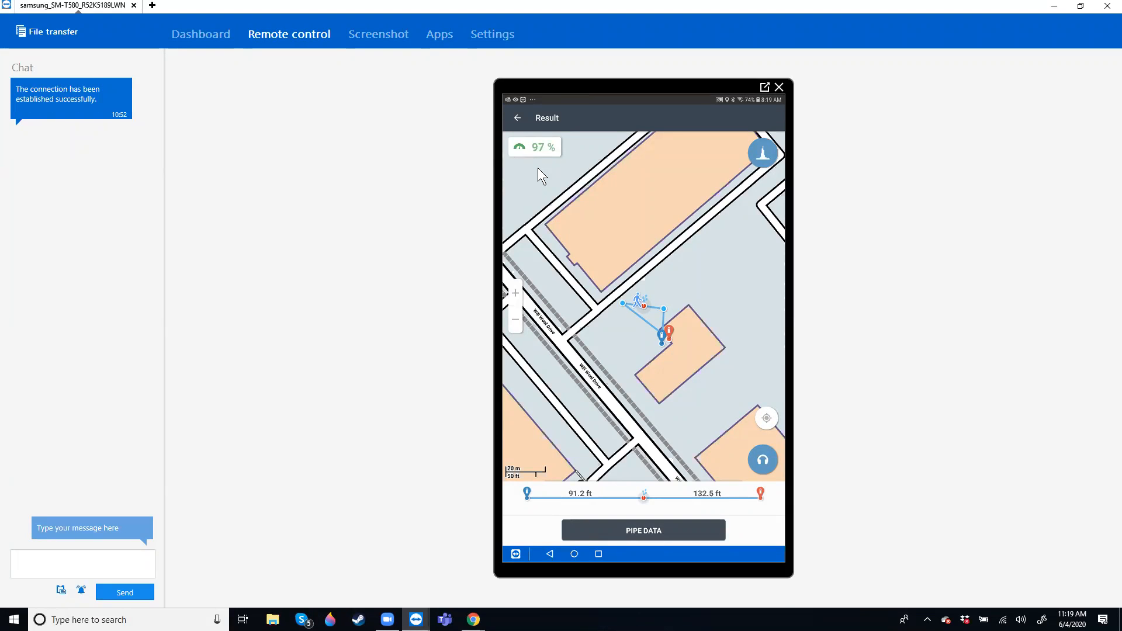
# Review the 97% leak at 91.2 ft and 132.5 ft and open the Correlation Filter
pyautogui.click(762, 156)
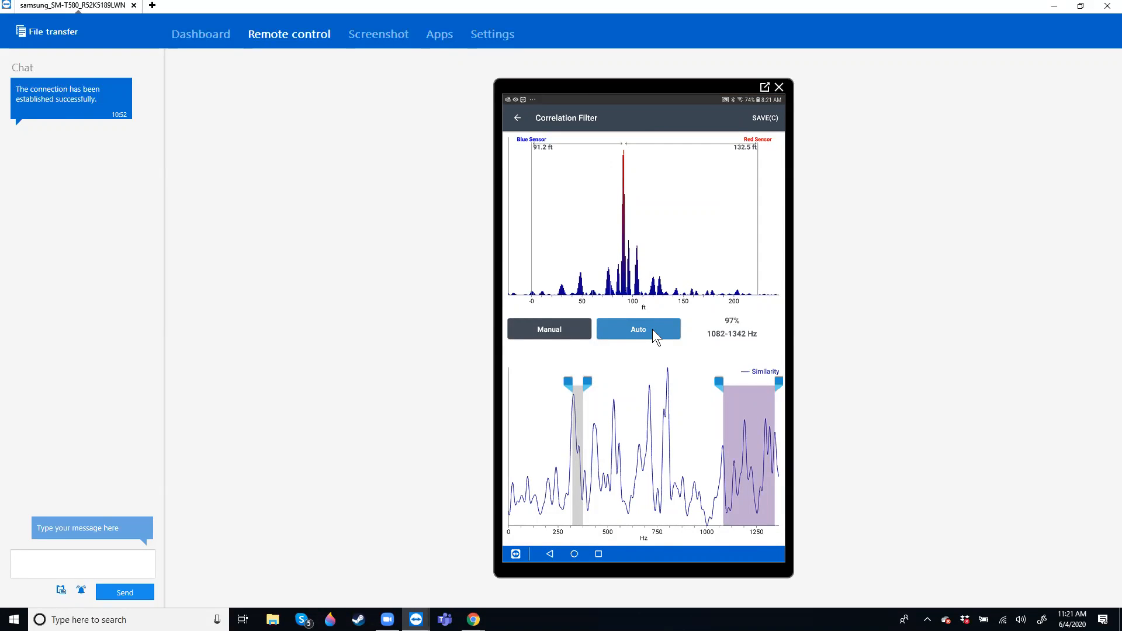
pyautogui.click(562, 331)
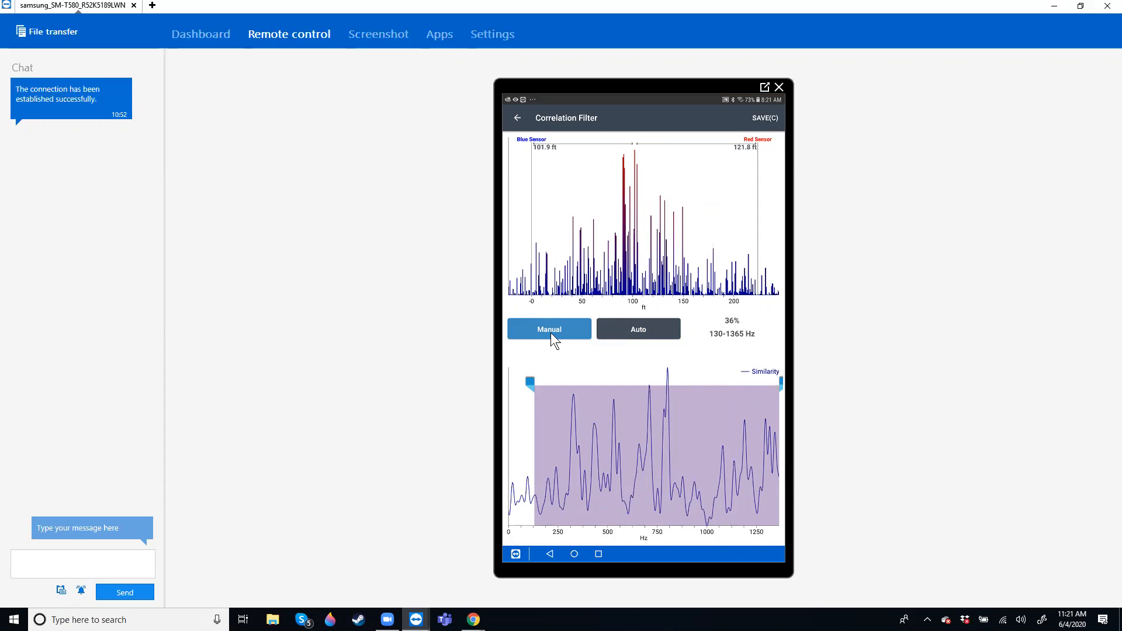
pyautogui.click(618, 333)
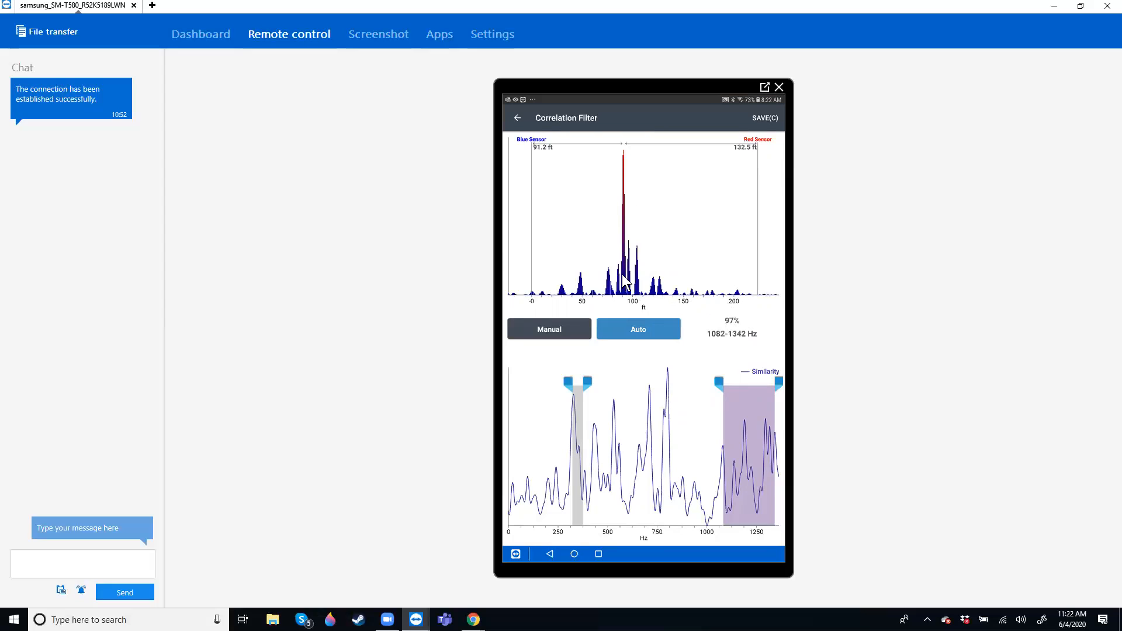
pyautogui.click(579, 329)
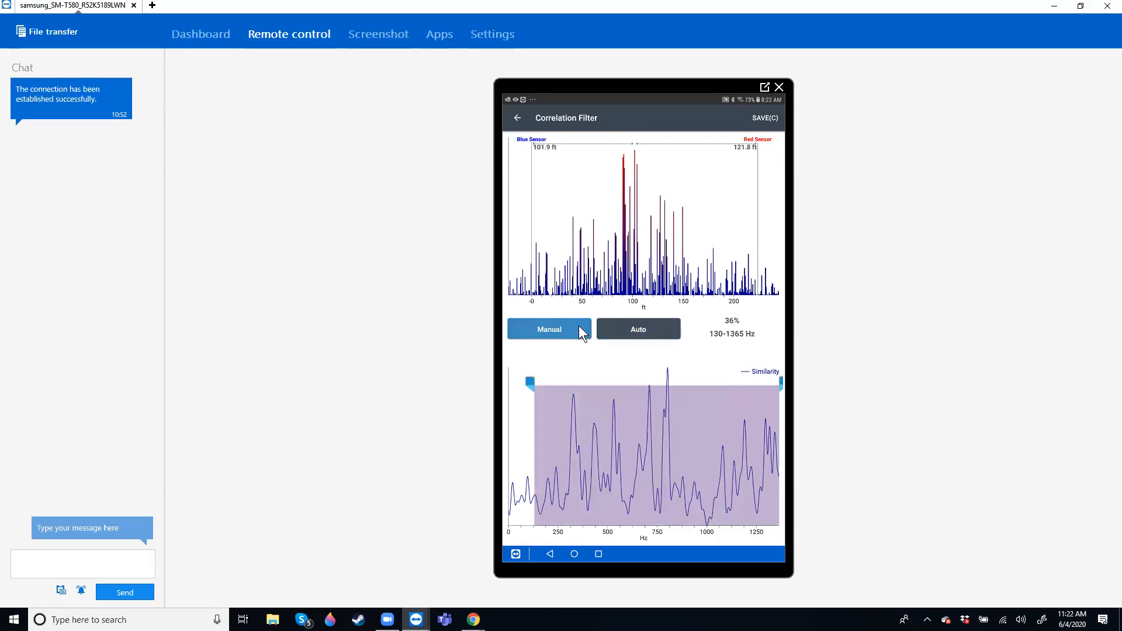
pyautogui.click(632, 326)
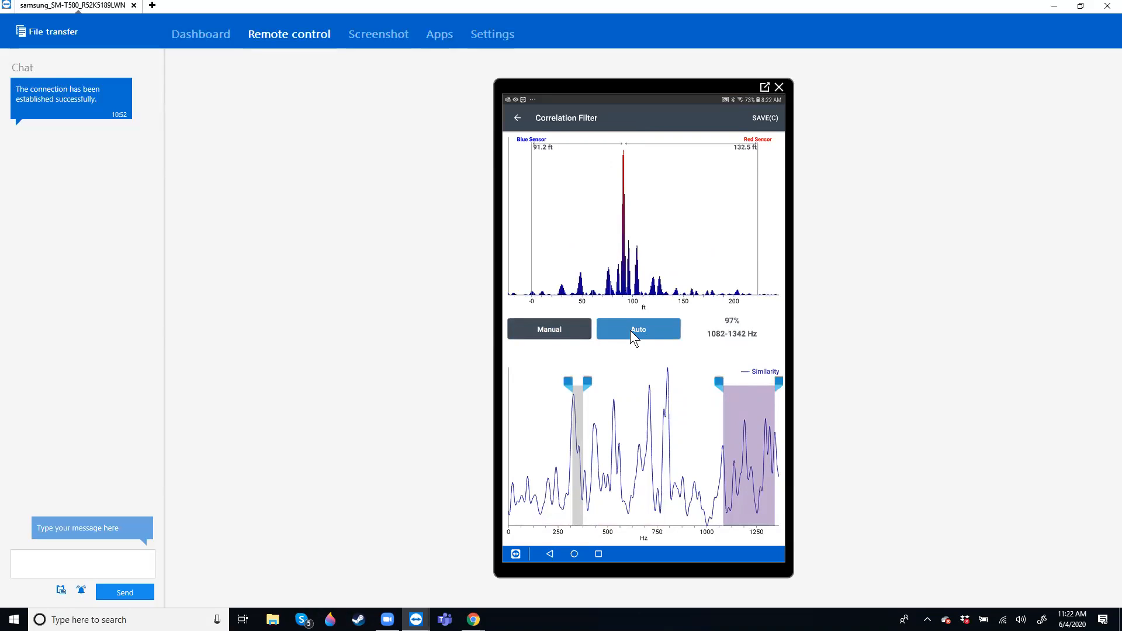
pyautogui.click(537, 331)
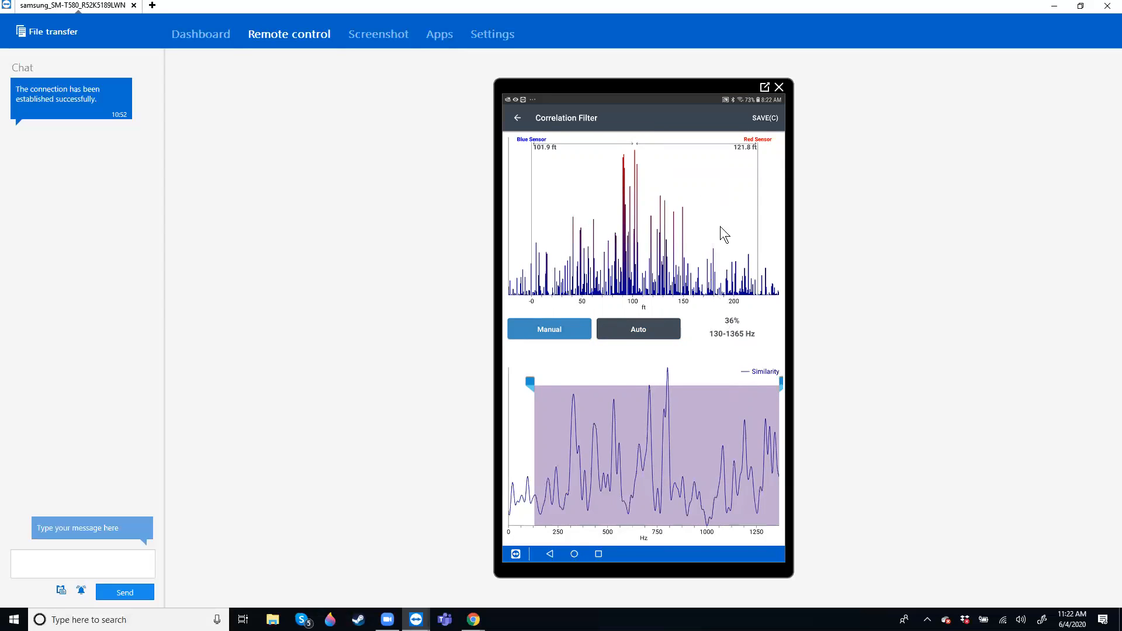
pyautogui.click(624, 331)
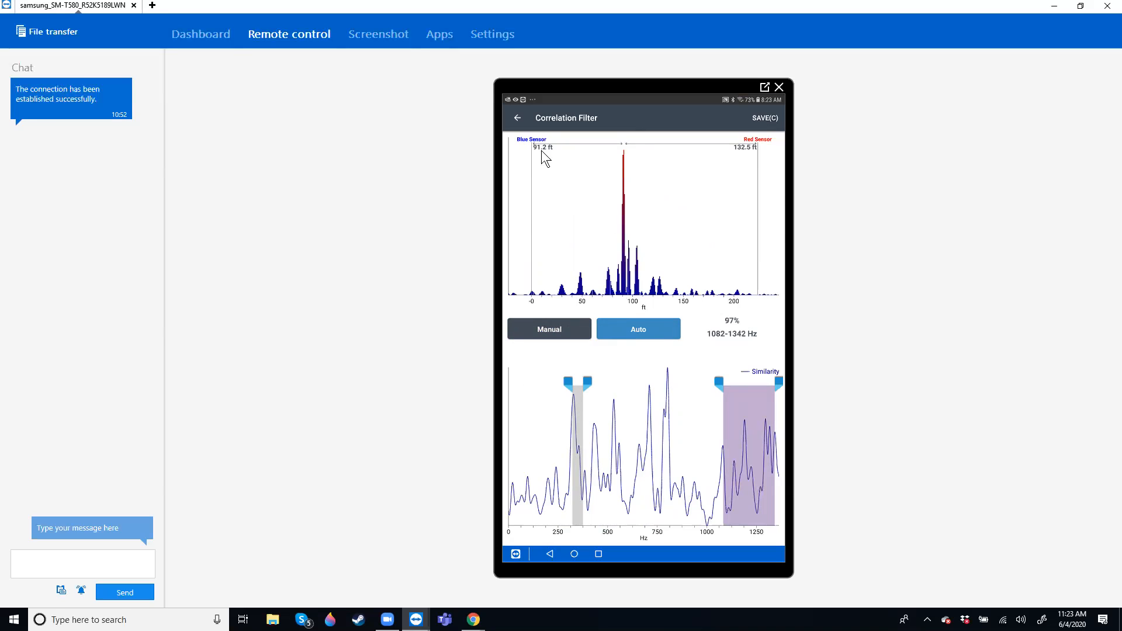
pyautogui.click(578, 331)
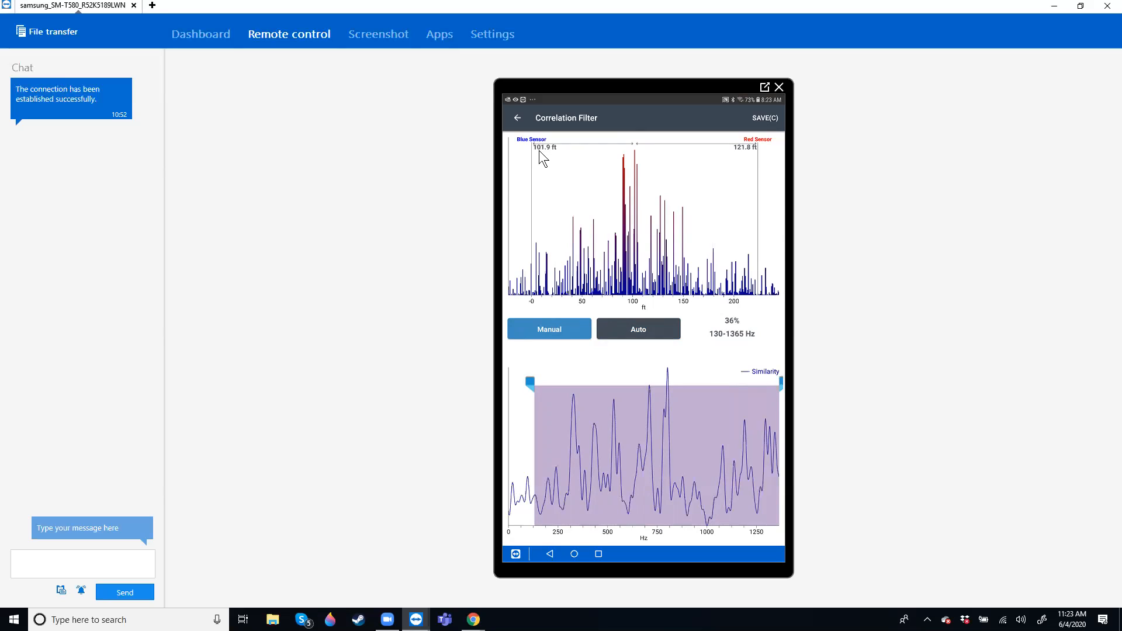
pyautogui.click(650, 331)
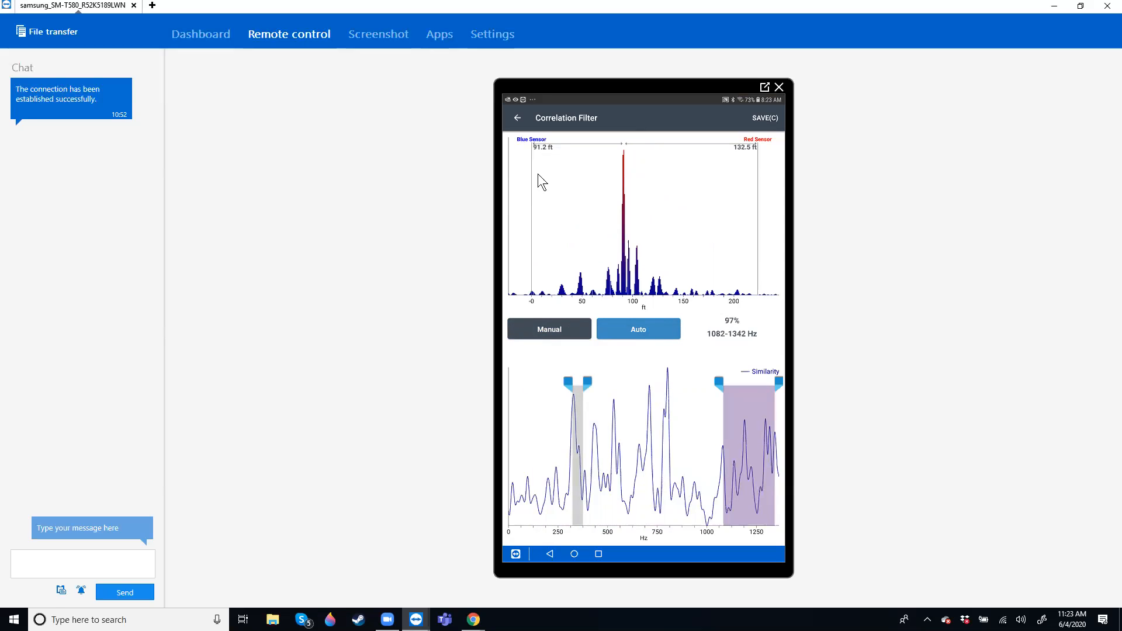
pyautogui.click(568, 333)
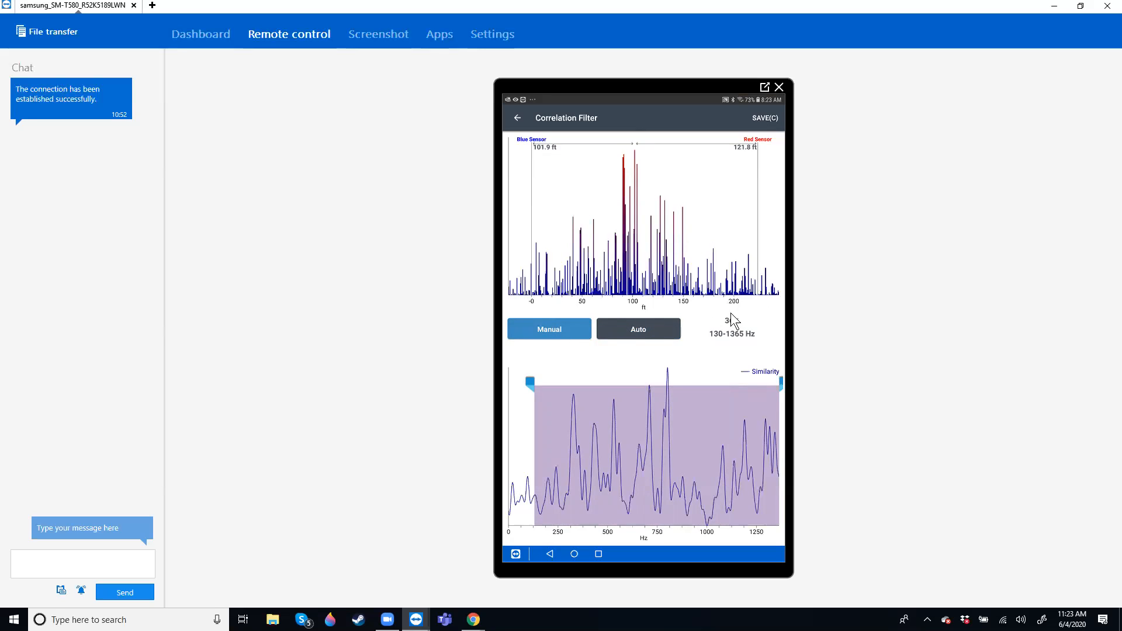
pyautogui.click(622, 329)
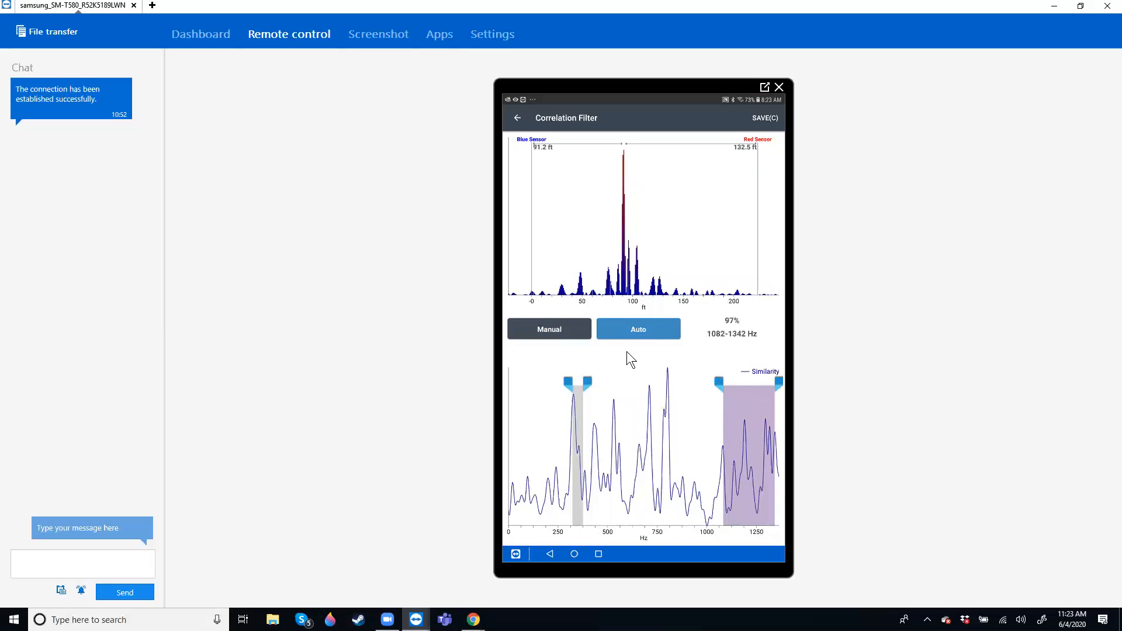
# Adjust the upper band handle and toggle Manual, off and Auto, ending on manual 130–1365 Hz at 36%
pyautogui.moveTo(714, 380); pyautogui.dragTo(680, 384)
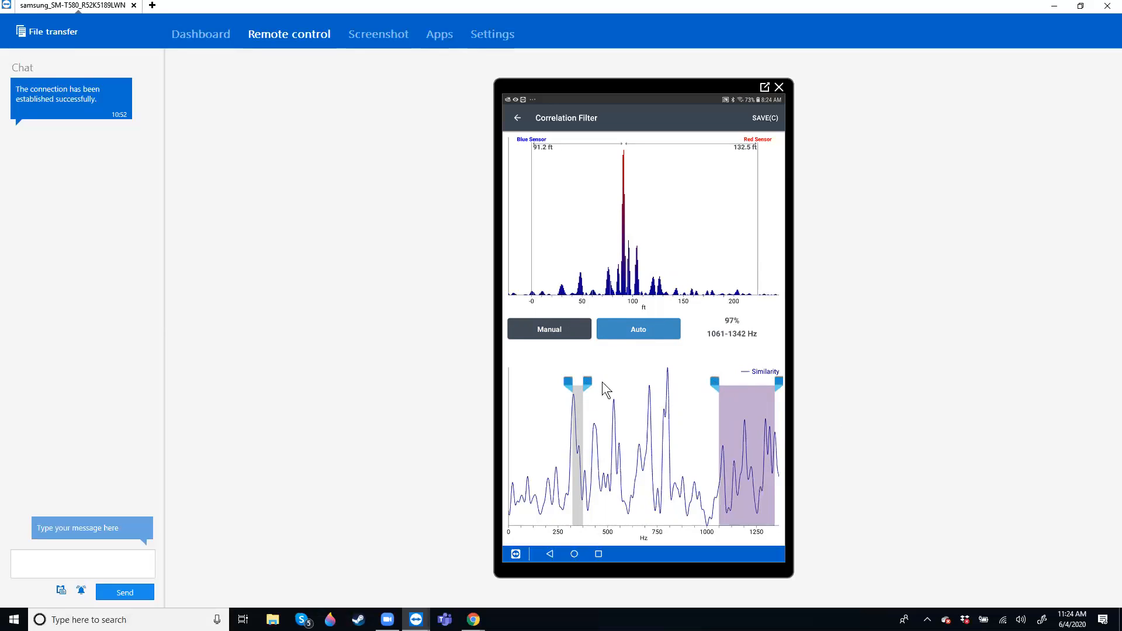
pyautogui.click(568, 331)
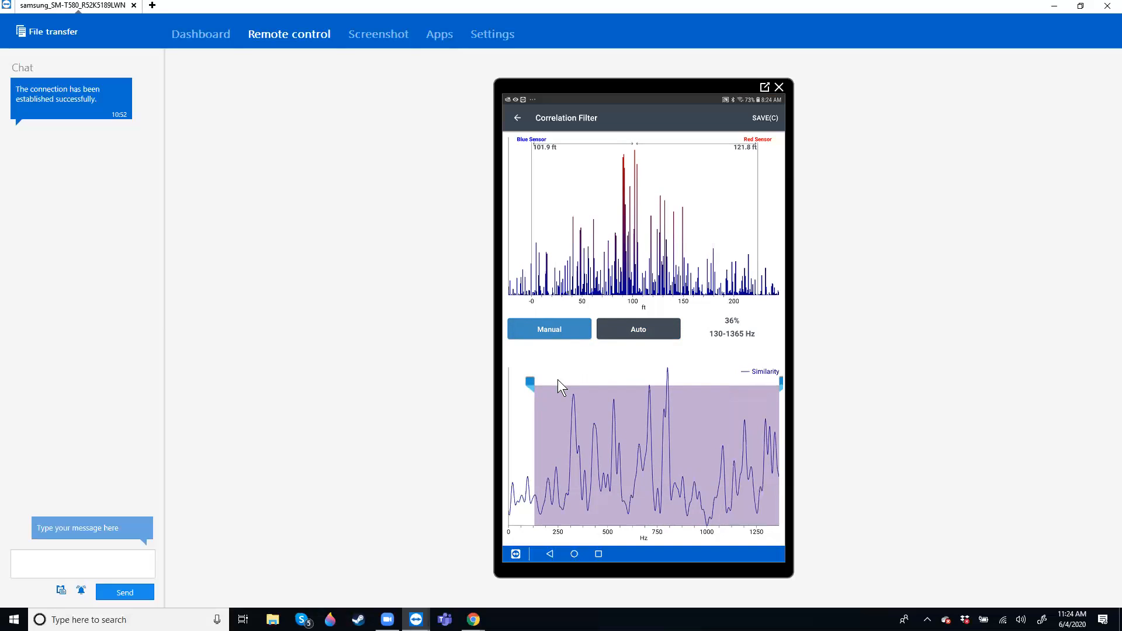
pyautogui.click(561, 331)
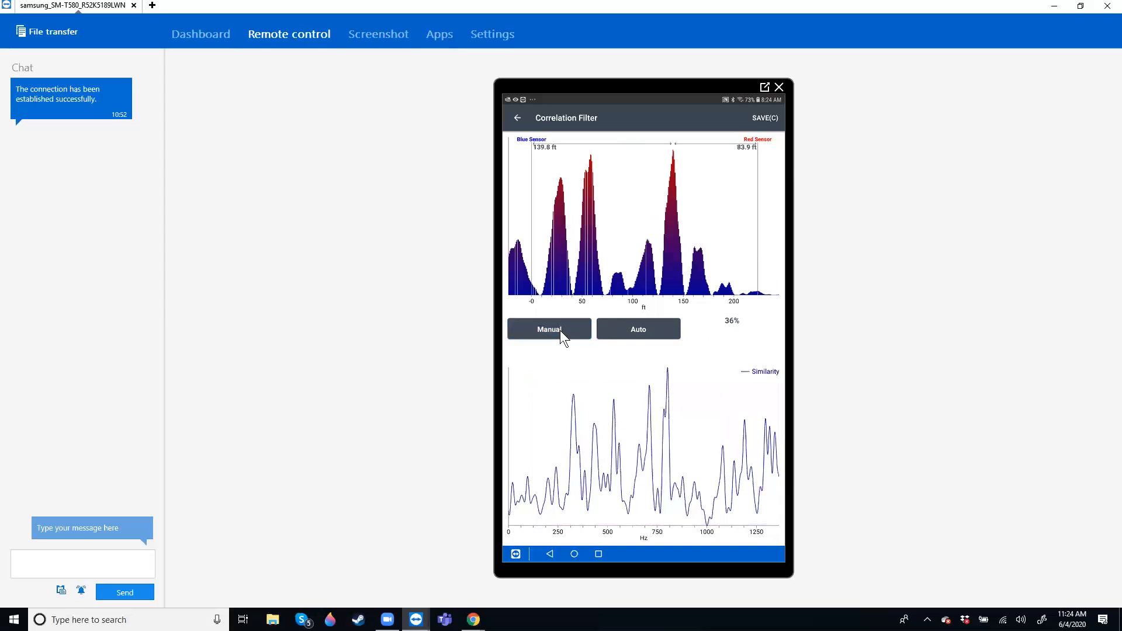
pyautogui.click(566, 333)
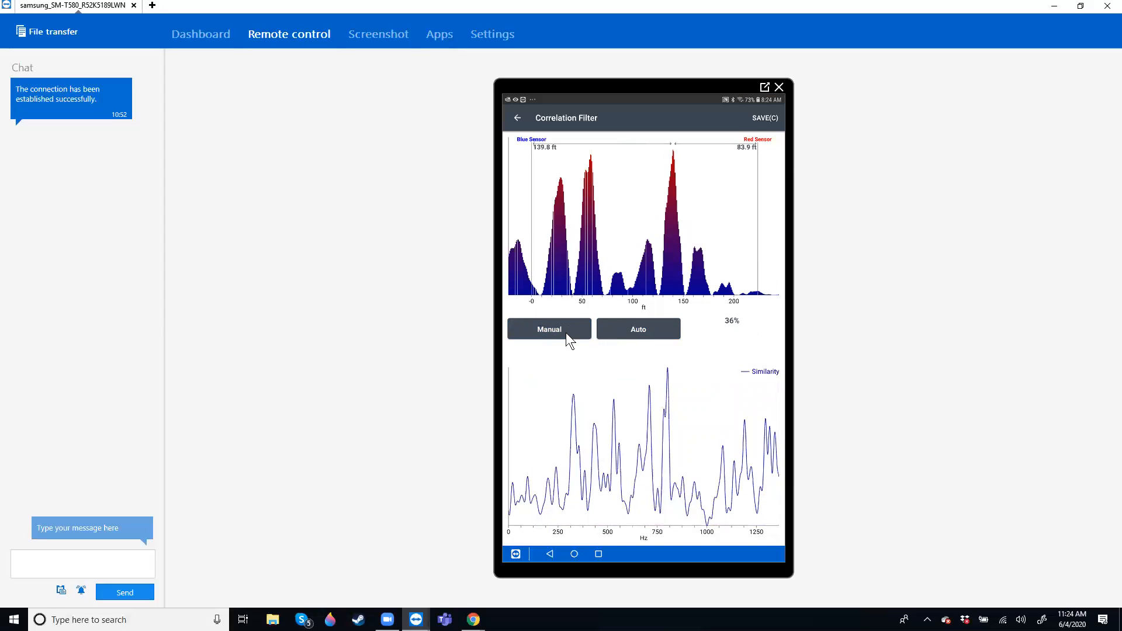
pyautogui.click(612, 326)
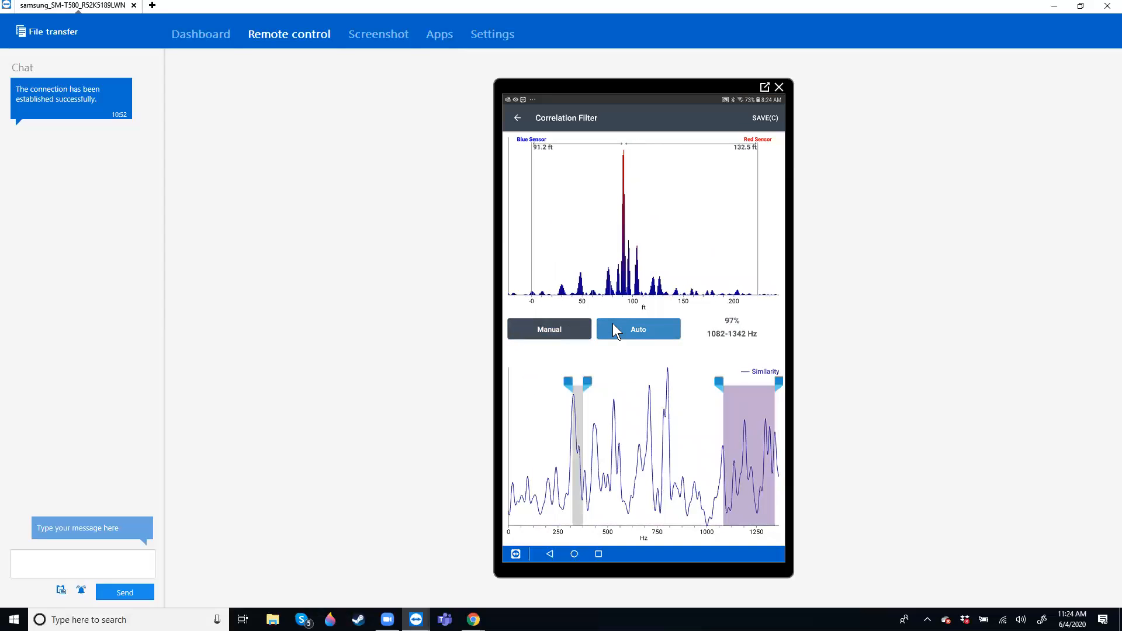
pyautogui.click(717, 370)
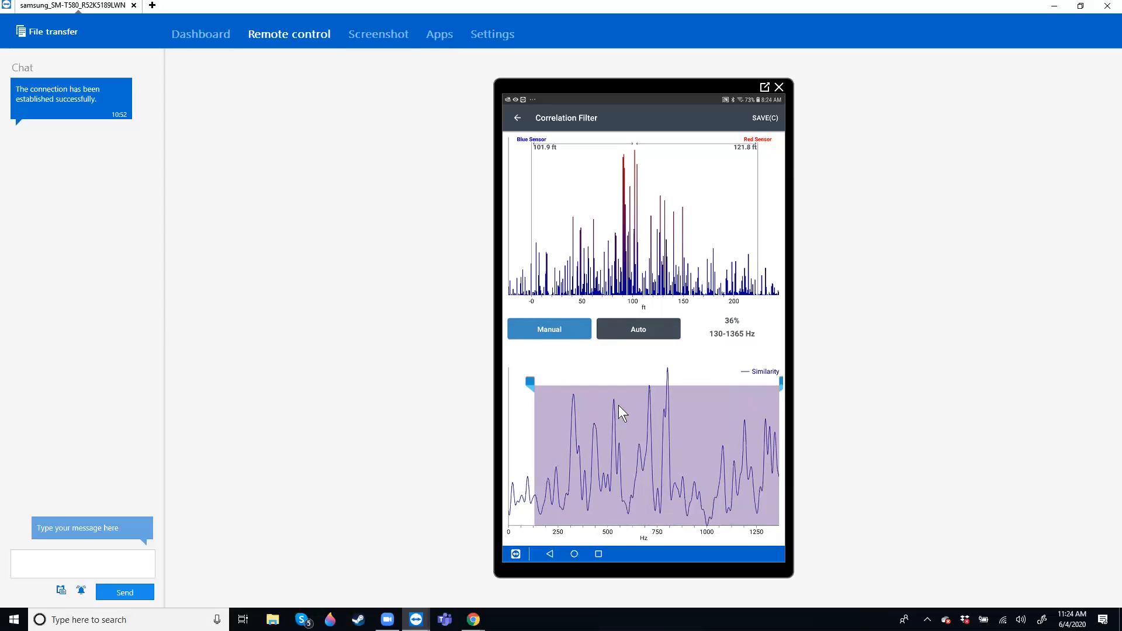
# Restore the automatic 1082–1342 Hz filter, bringing similarity back to 97%
pyautogui.click(659, 329)
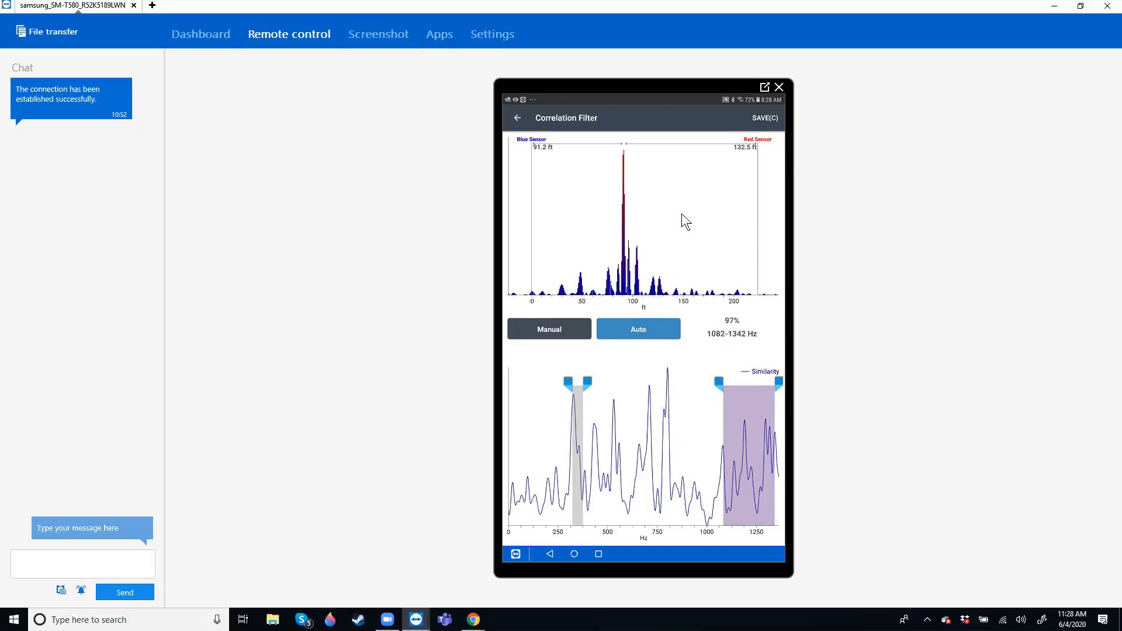
# Back out to the home screen and check the saved Will Wool Drive, San Jose result (97%) in Browse Data
pyautogui.click(515, 117)
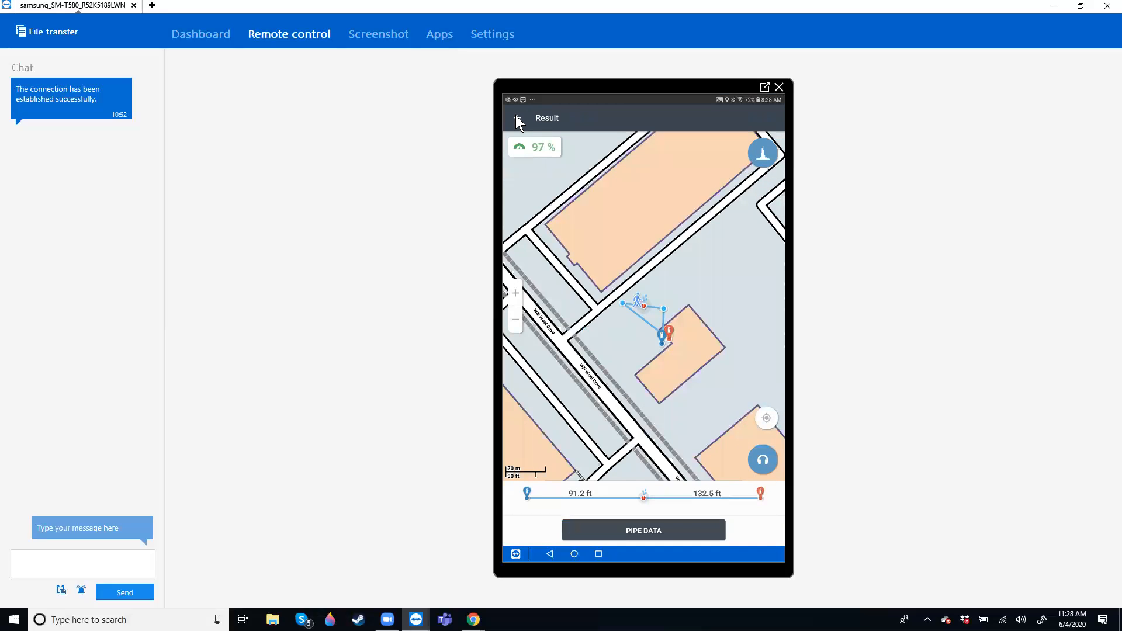
pyautogui.click(516, 117)
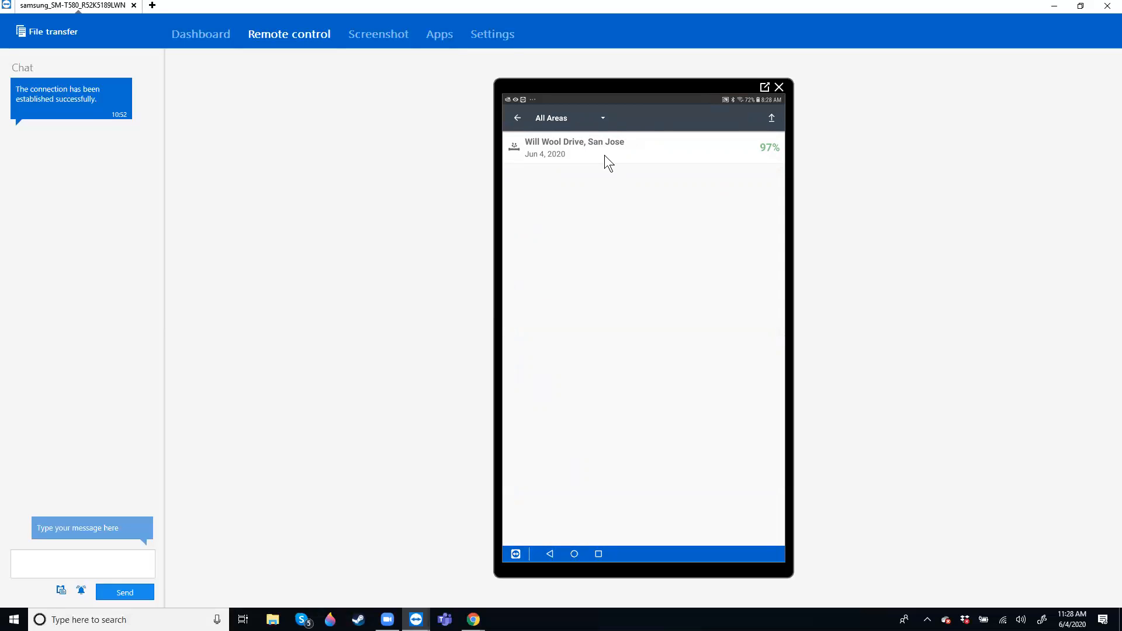
pyautogui.click(515, 118)
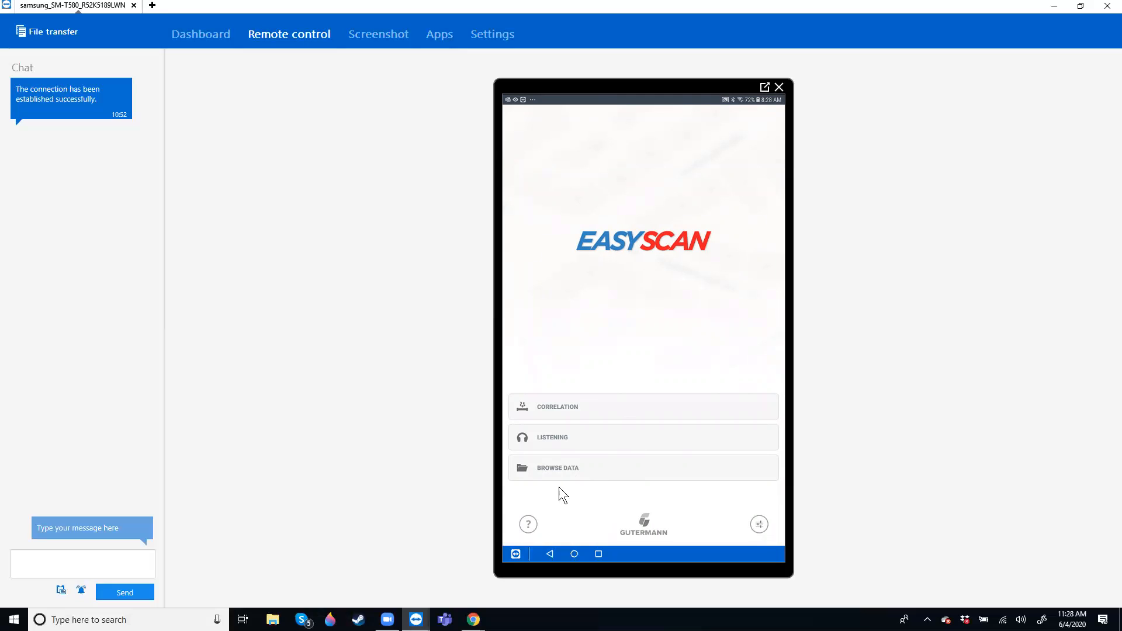
pyautogui.click(583, 469)
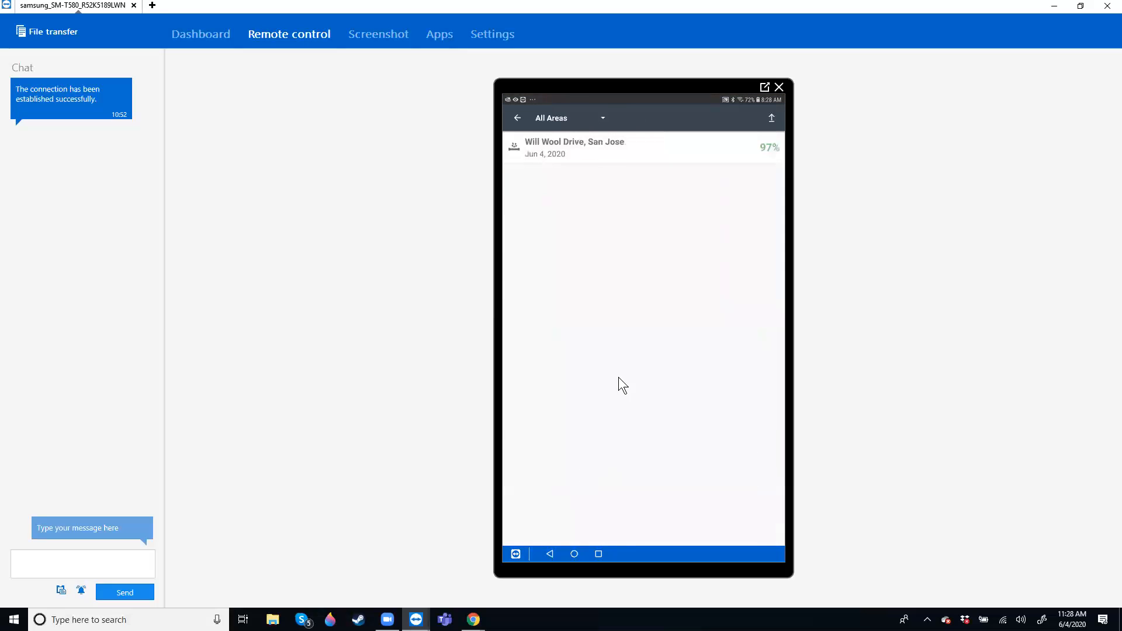
pyautogui.click(599, 148)
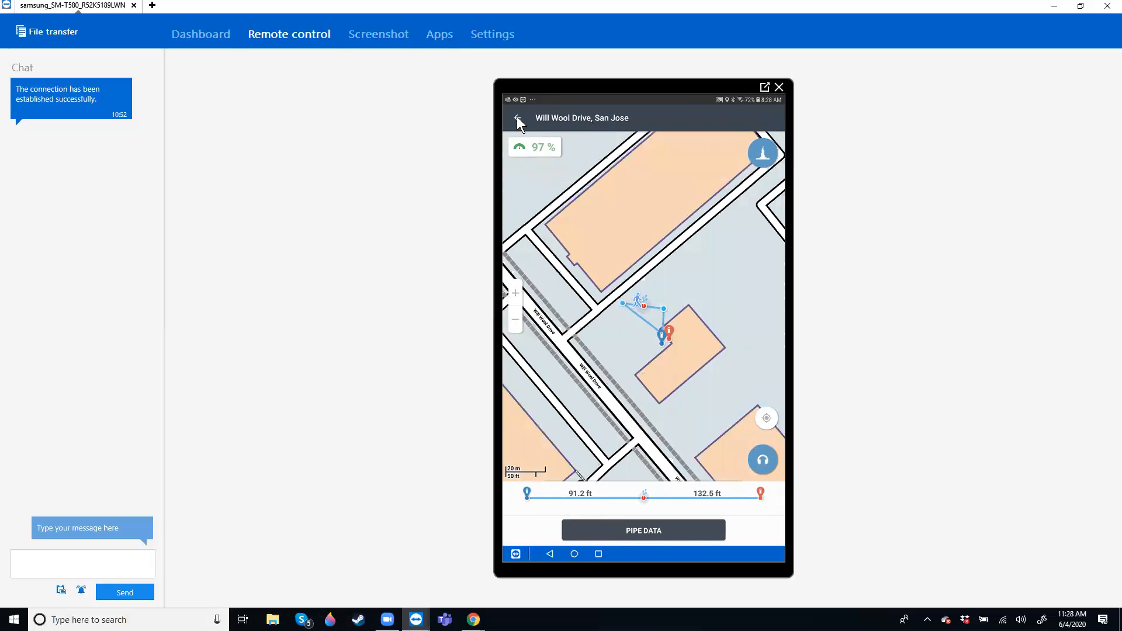
pyautogui.click(516, 116)
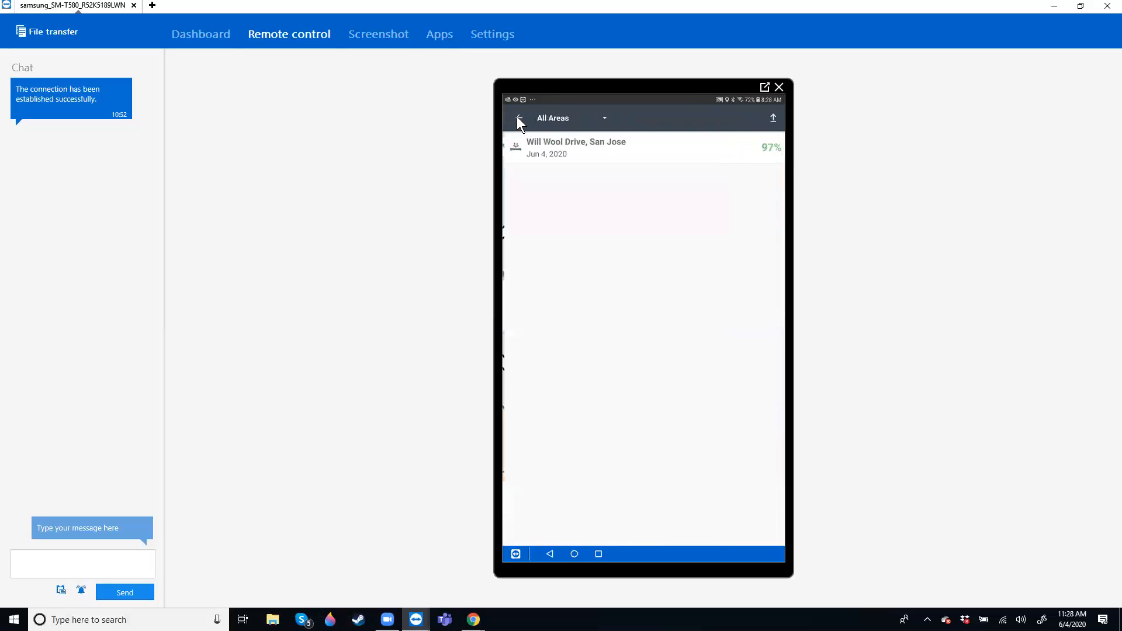
pyautogui.click(771, 117)
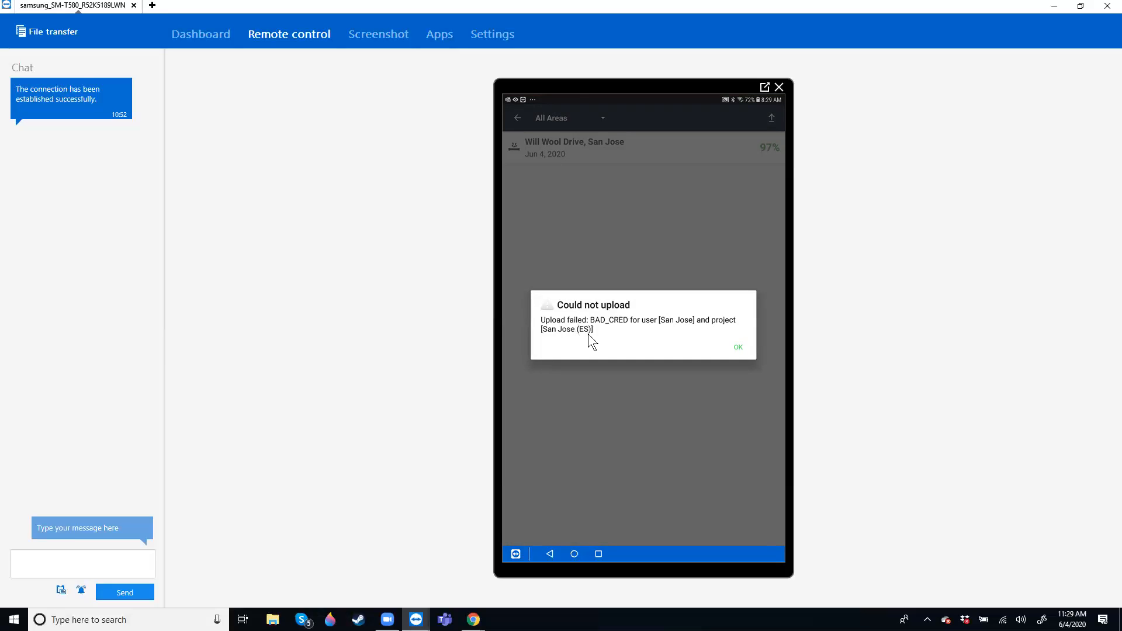
pyautogui.click(739, 349)
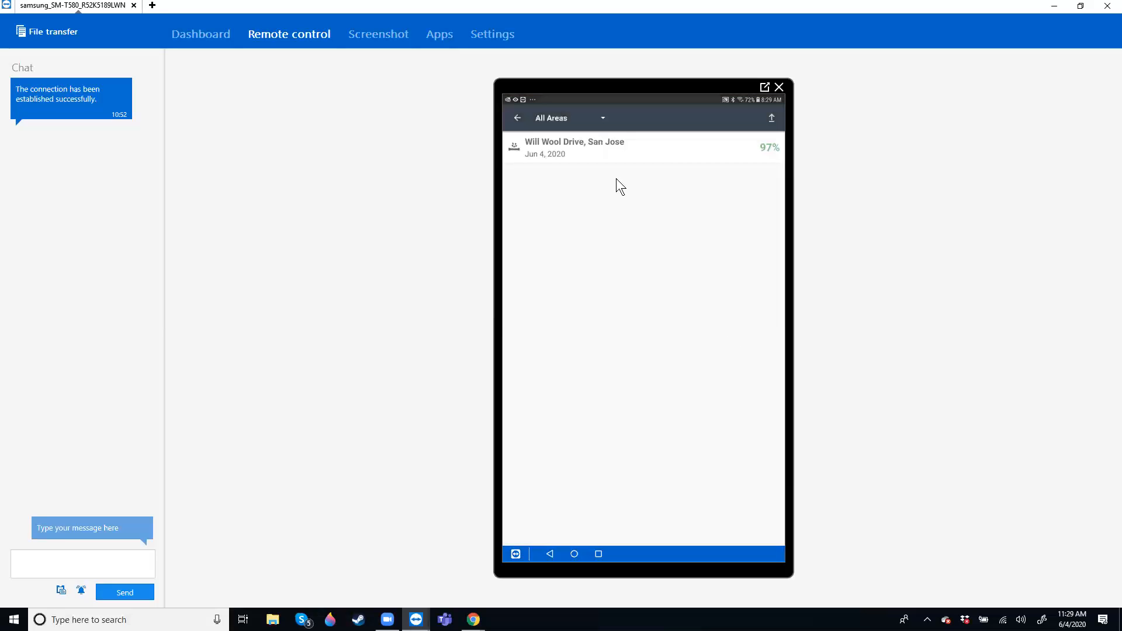
# From the home screen, view the cloud account settings under Settings without changing anything
pyautogui.click(519, 118)
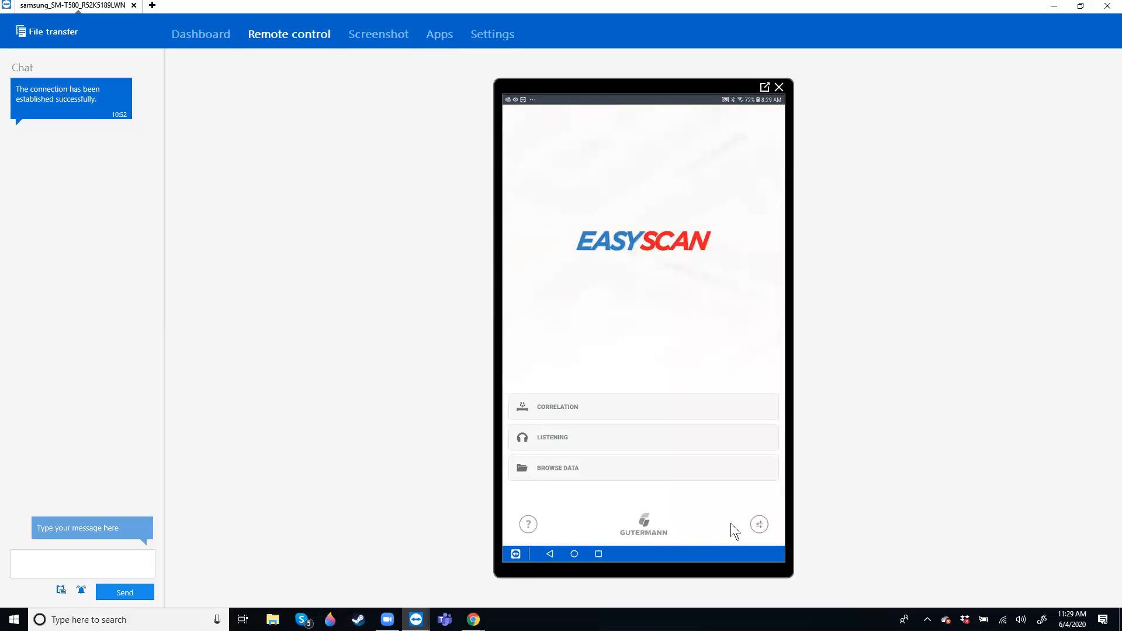
pyautogui.click(759, 524)
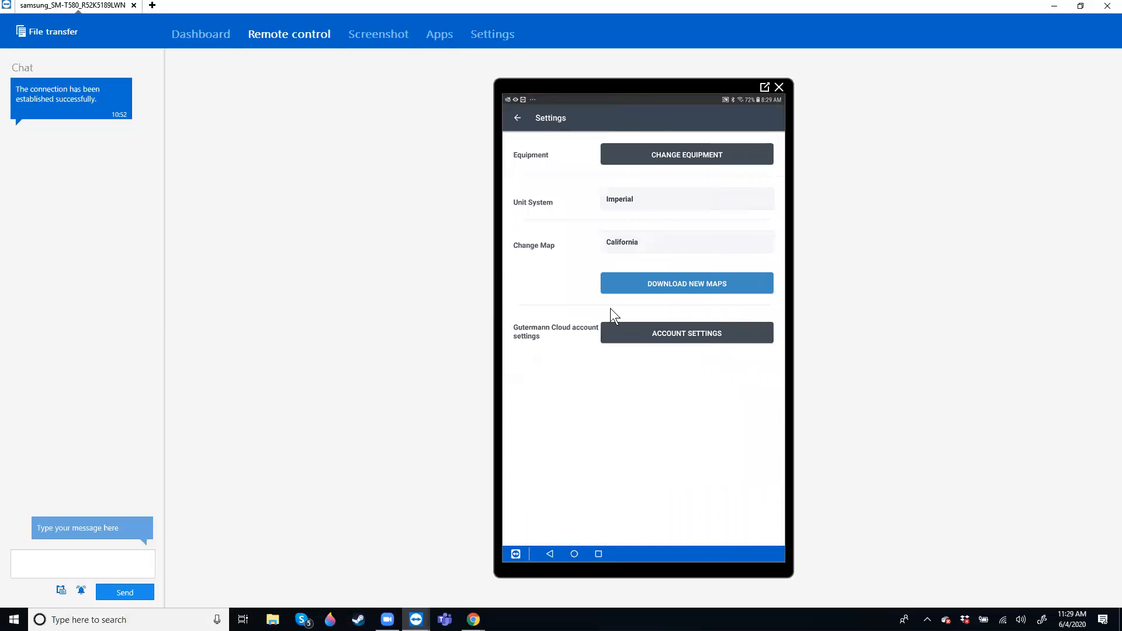
pyautogui.click(624, 338)
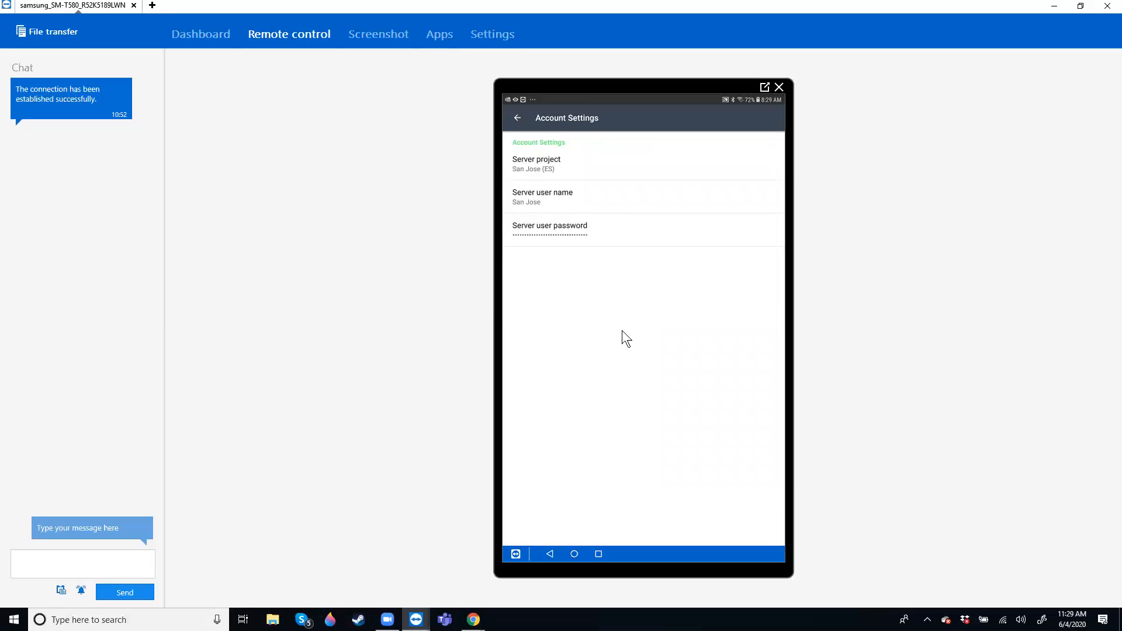
pyautogui.click(513, 117)
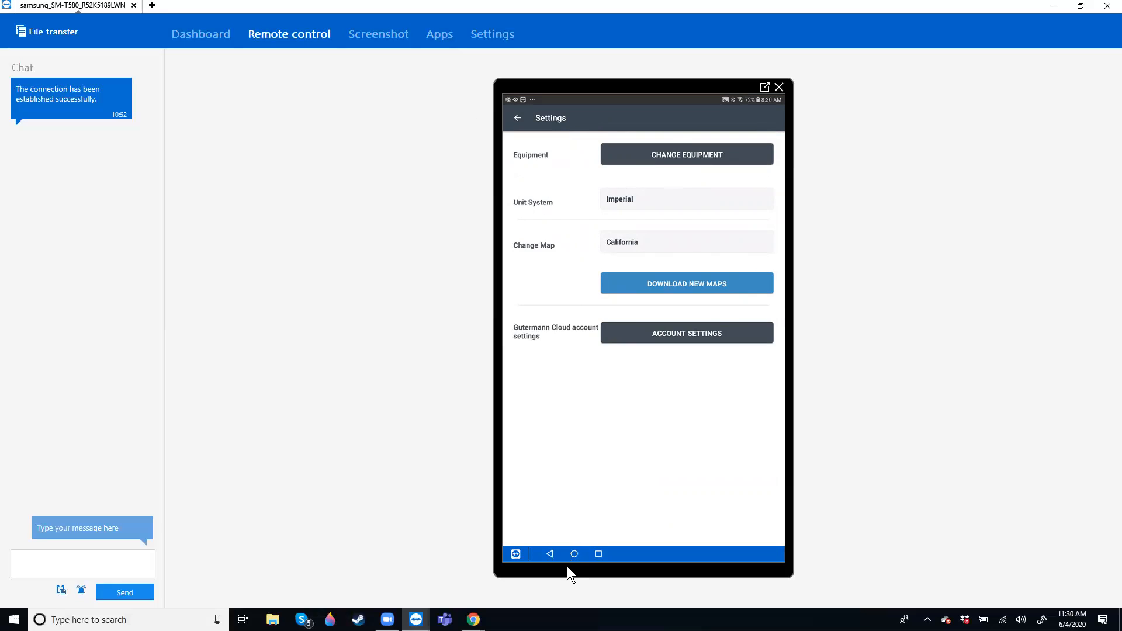
pyautogui.click(517, 119)
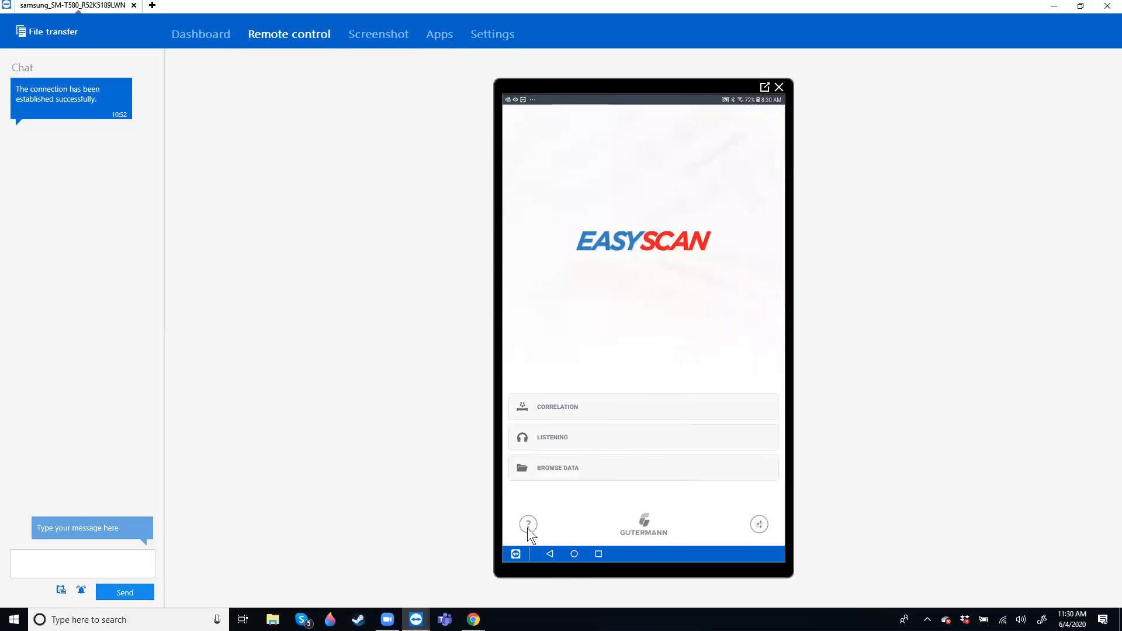
# Review the cloud account settings a second time, then return to the EasyScan home screen
pyautogui.click(757, 522)
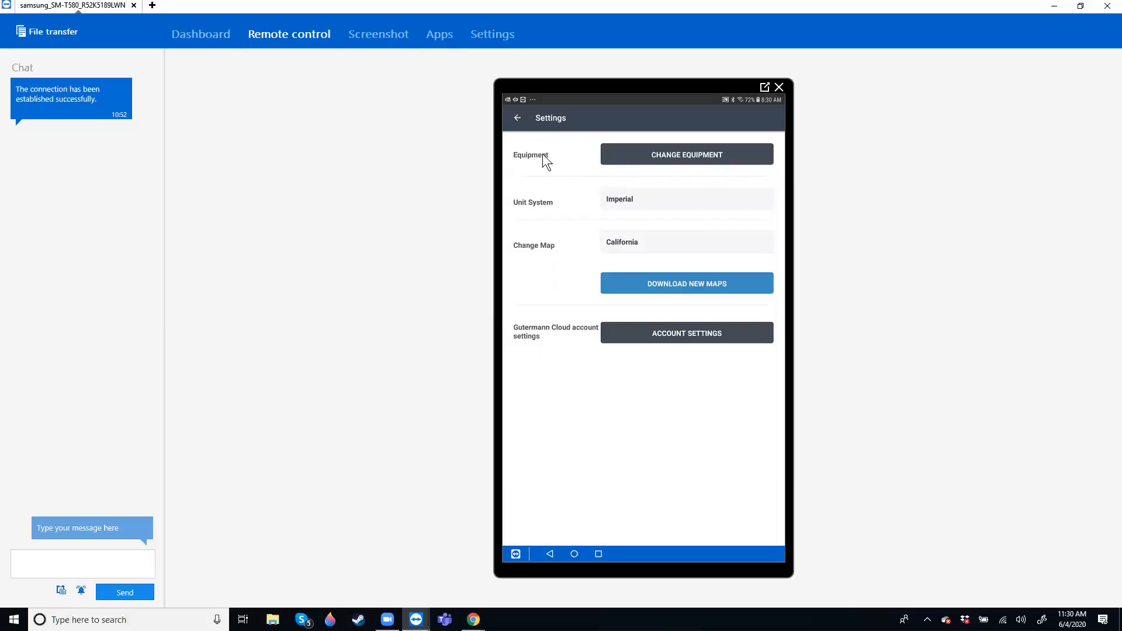
pyautogui.click(674, 333)
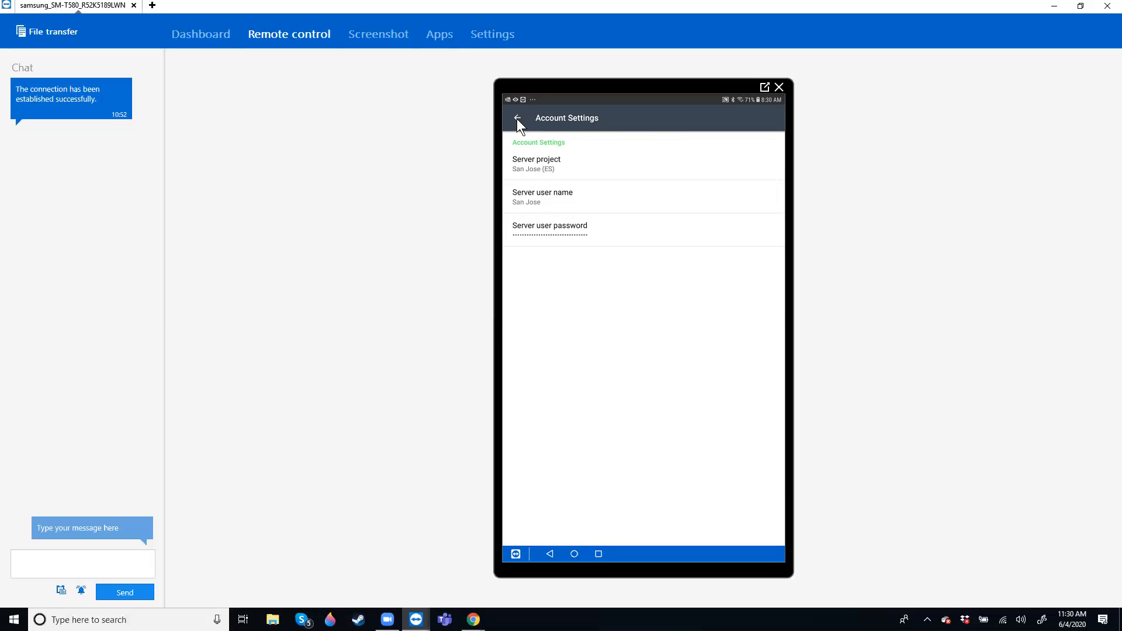
pyautogui.click(516, 119)
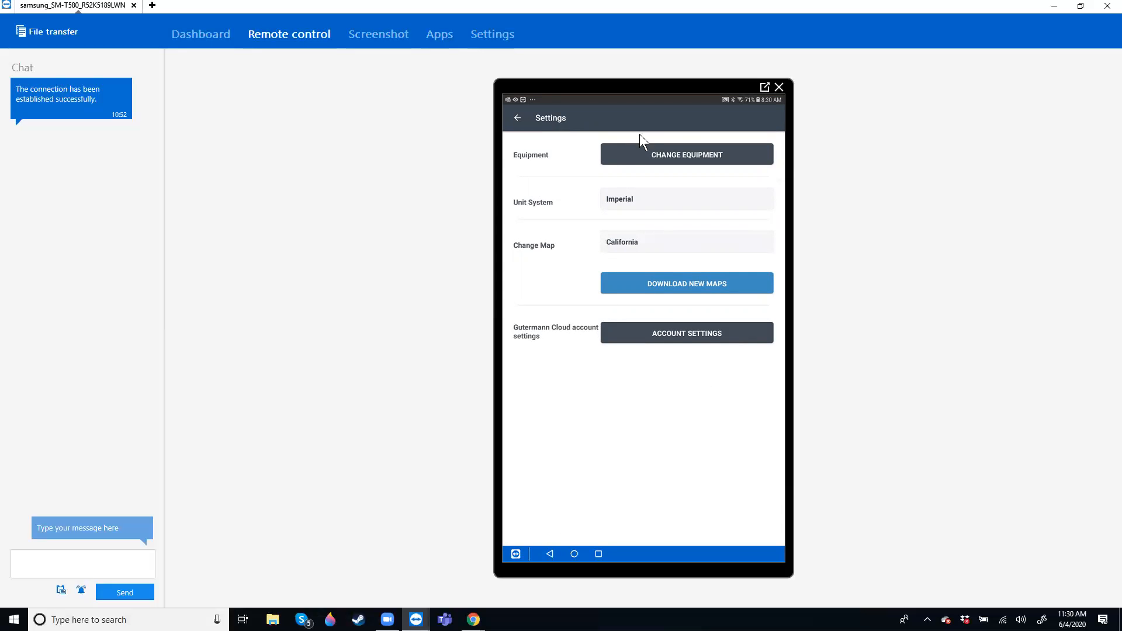
pyautogui.click(516, 118)
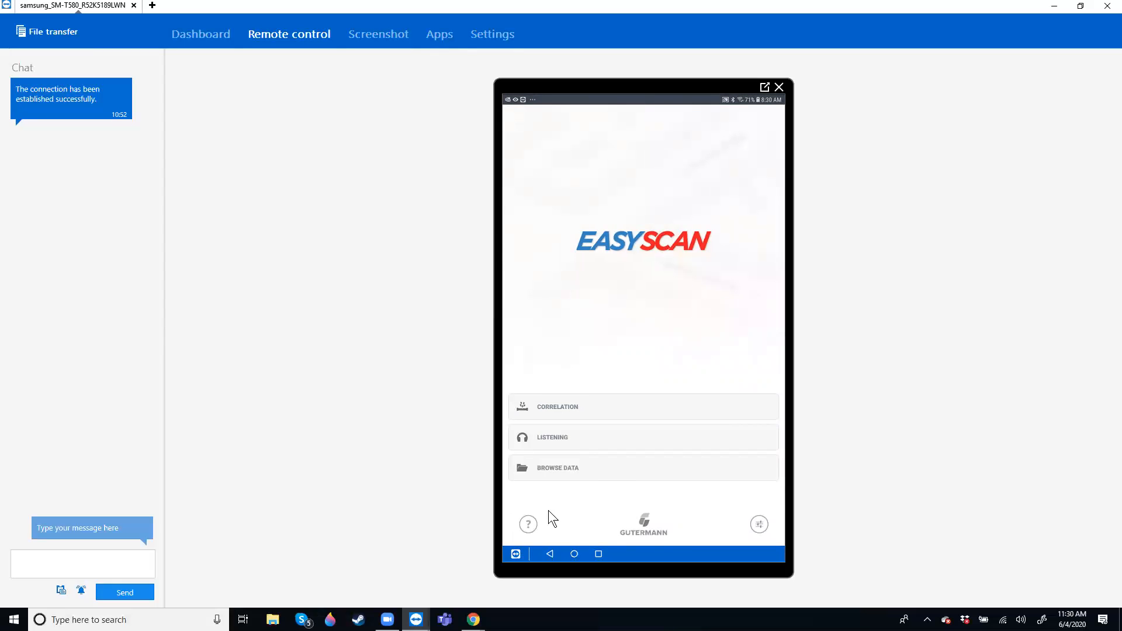
# Look over the help and support options, then close the remote tablet view in TeamViewer
pyautogui.click(528, 525)
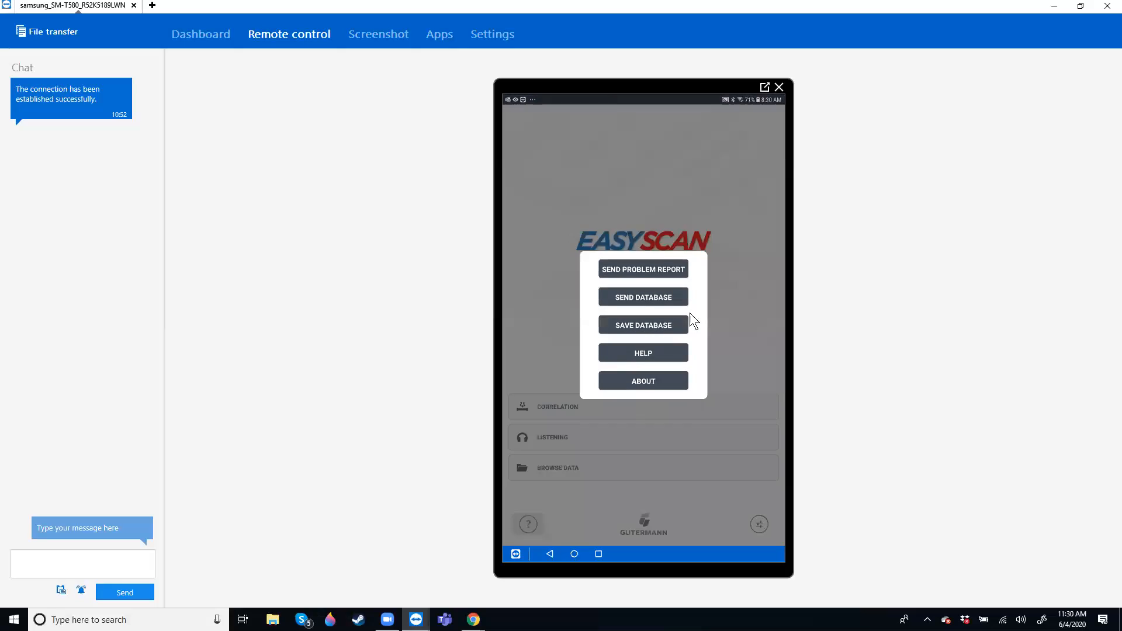
pyautogui.click(780, 87)
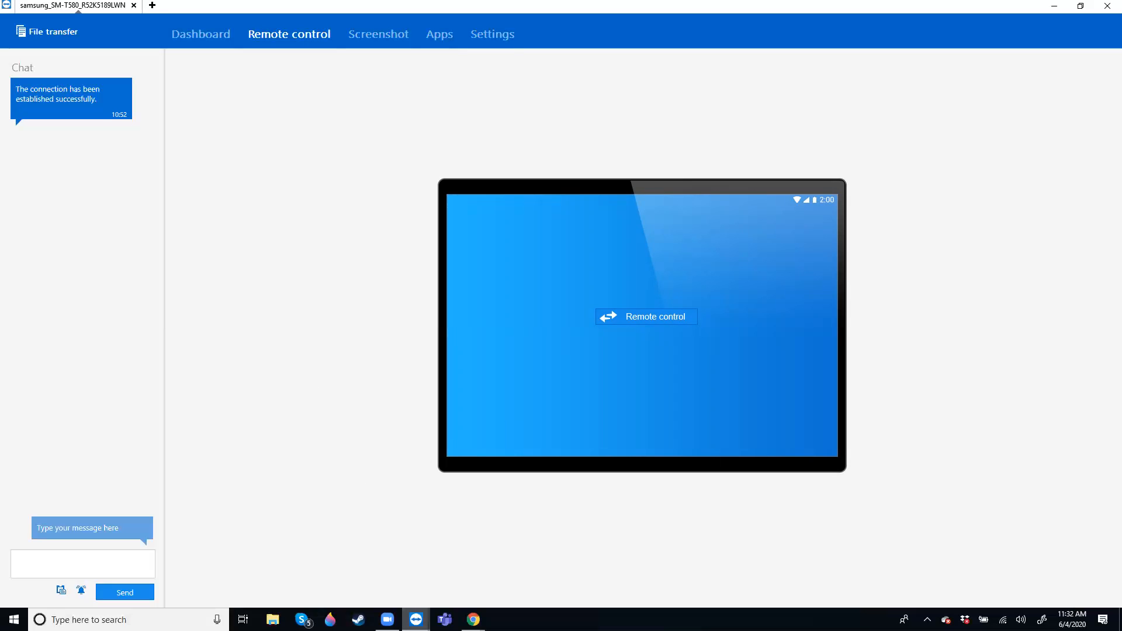
pyautogui.moveTo(387, 620)
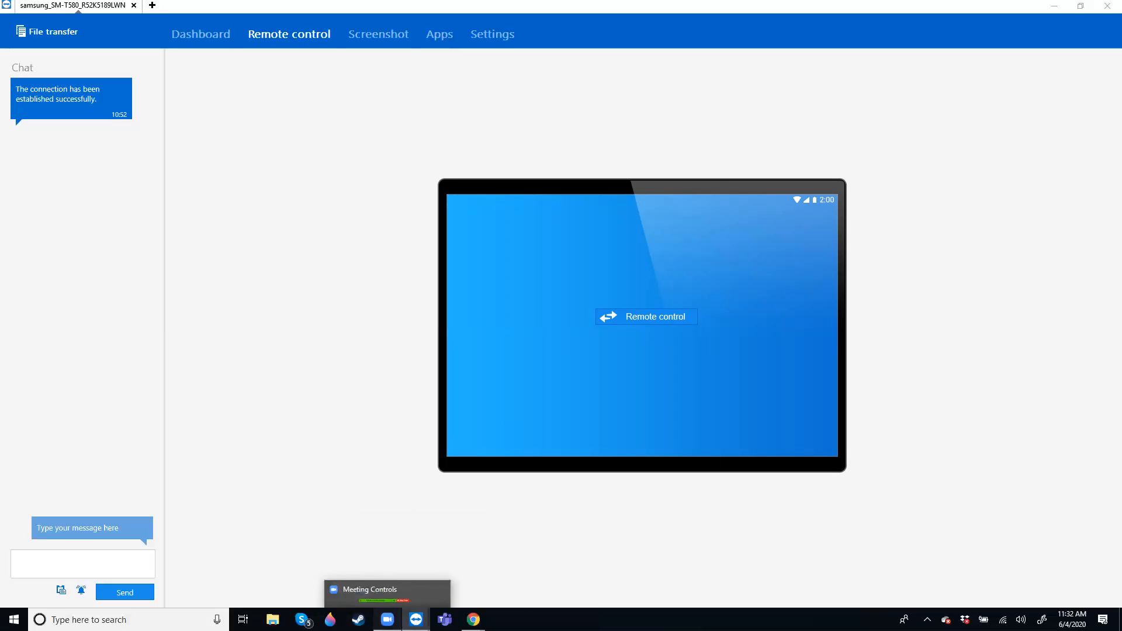